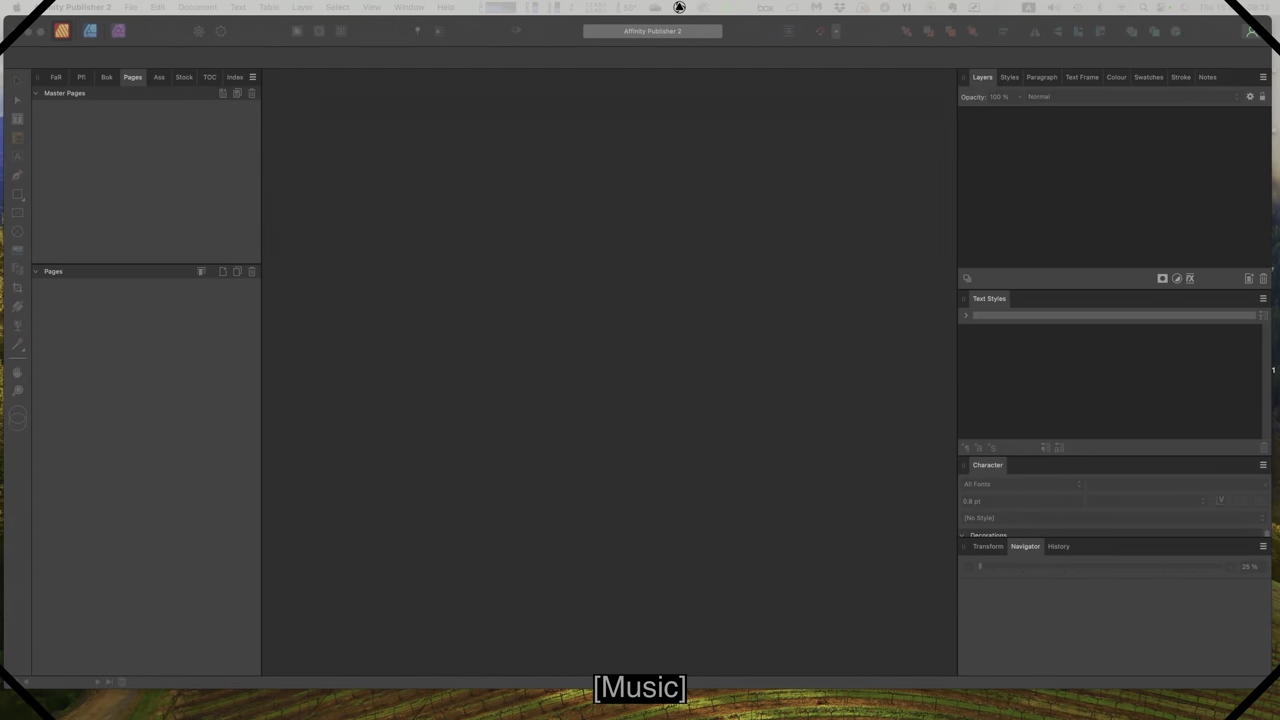
Step: Start a new document on the 6" x 9" Standard preset (6 x 9 in, 300 DPI)
key(super+n)
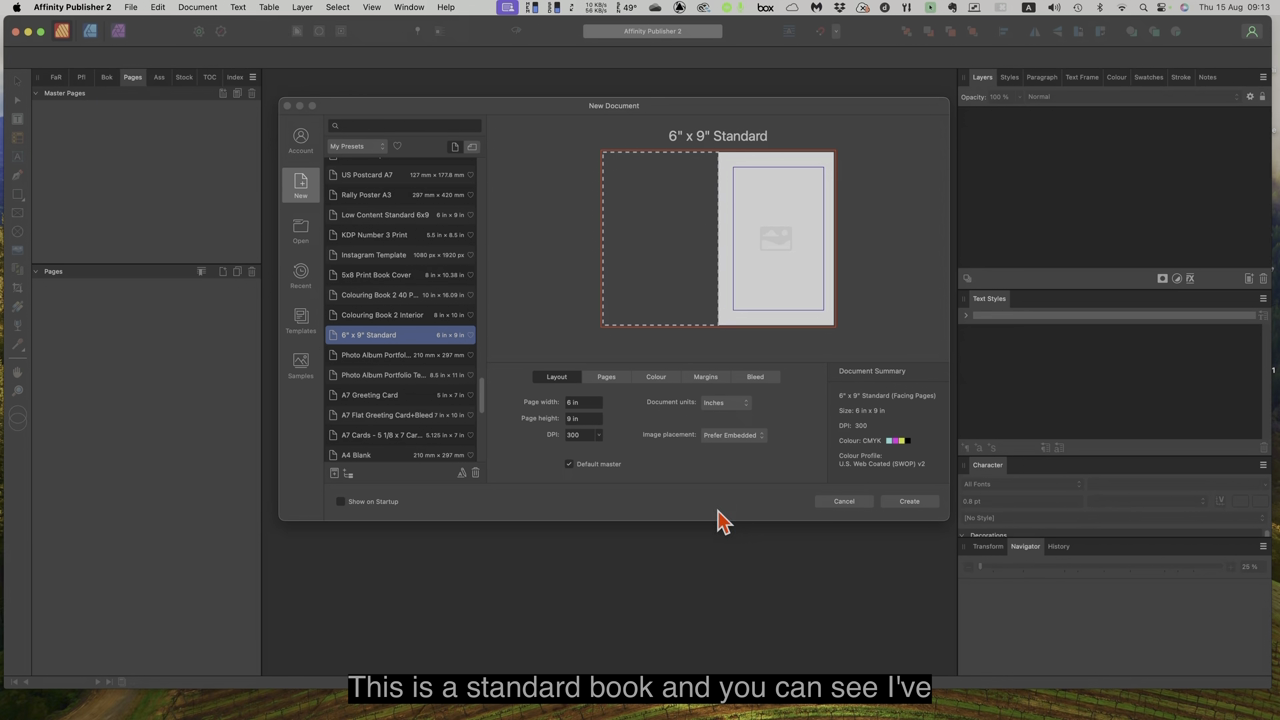
click(377, 337)
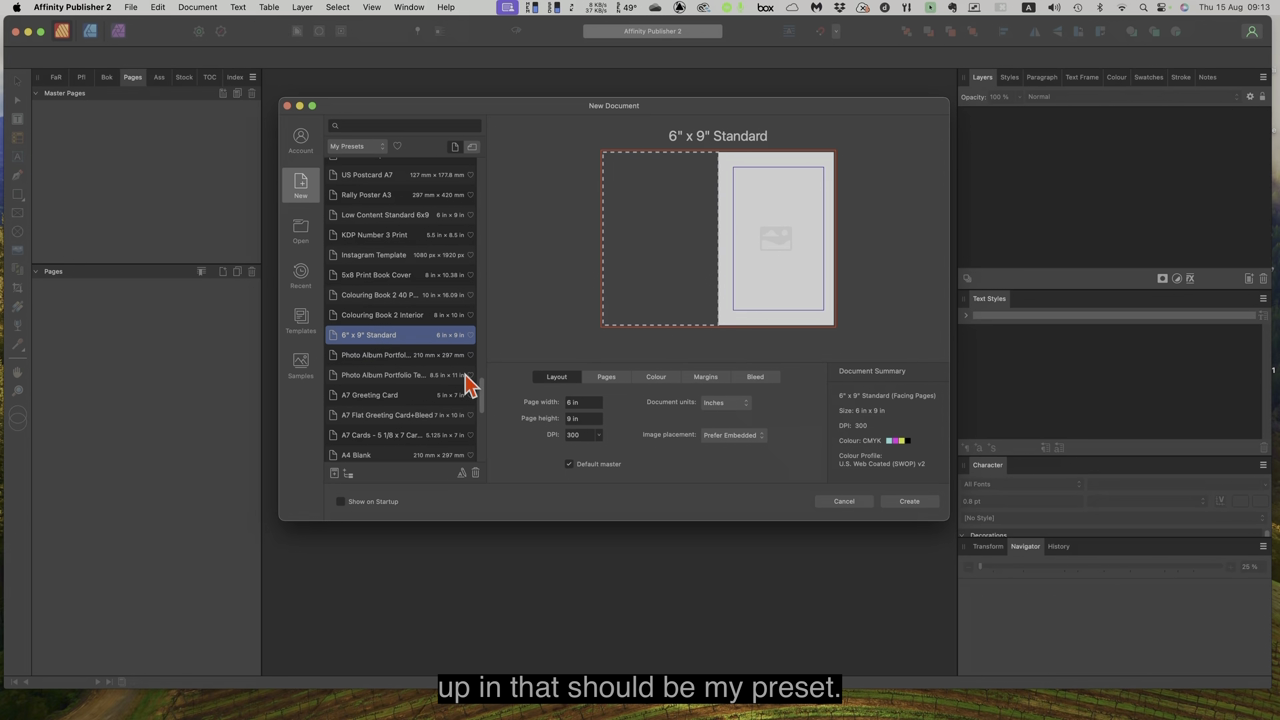
drag(482, 413, 482, 333)
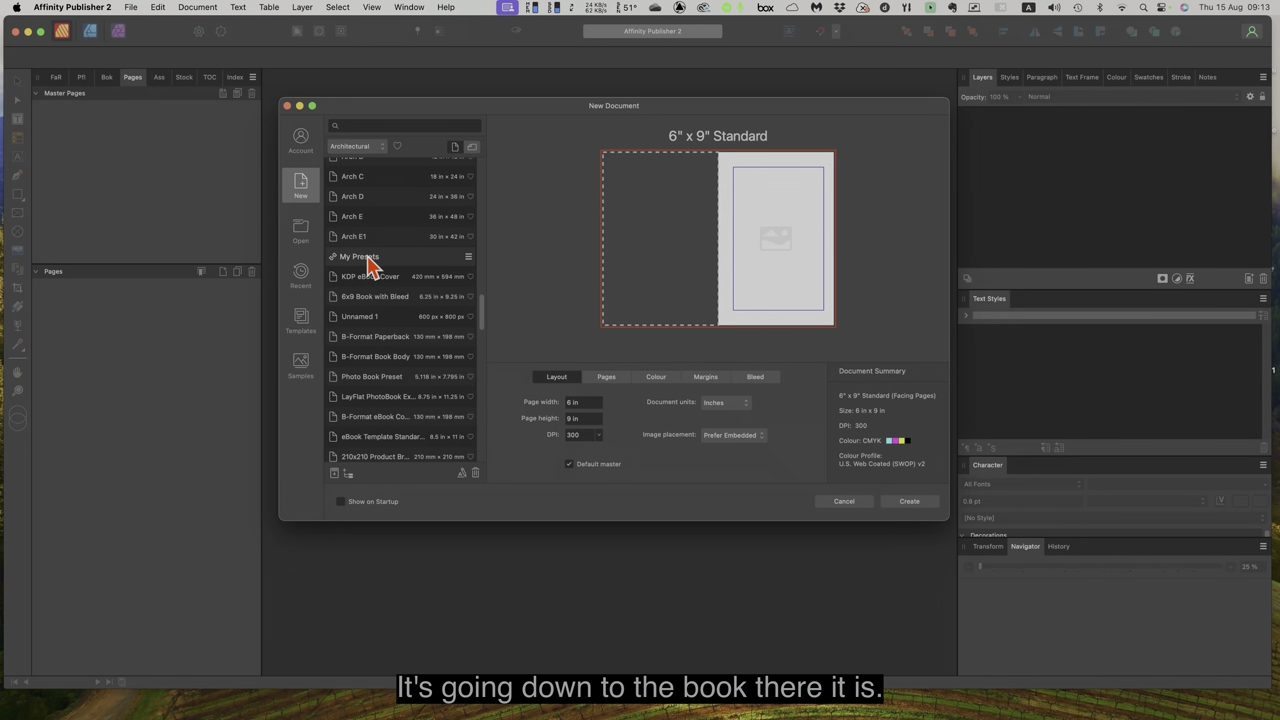
drag(483, 298, 486, 390)
click(366, 322)
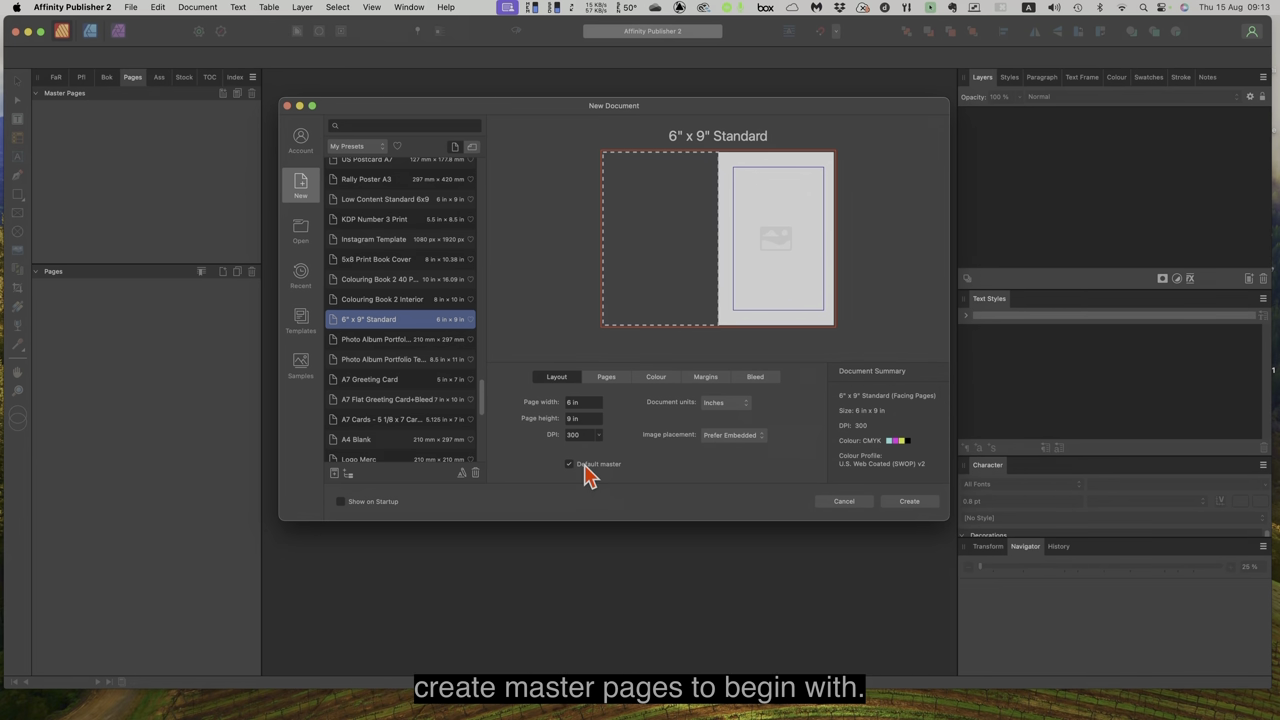
Step: Make the book 7 facing pages, arranged horizontally and starting on the right
click(606, 377)
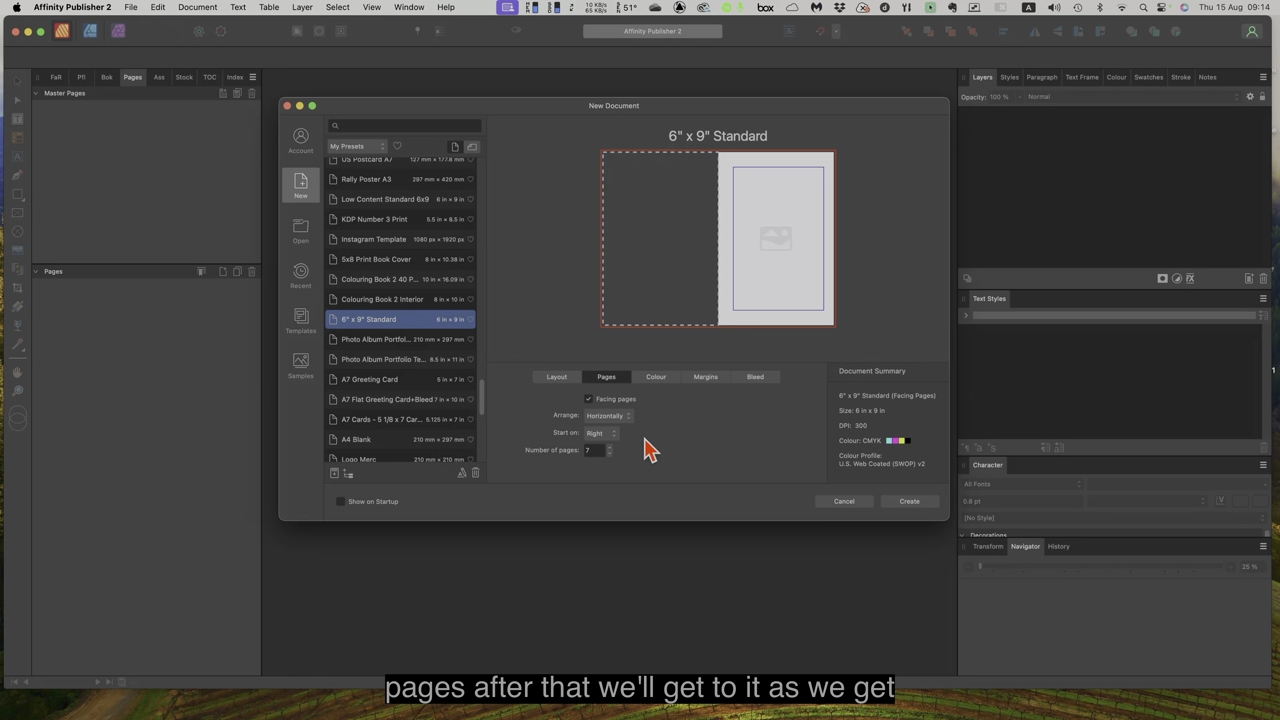
Step: Keep CMYK/8 with U.S. Web Coated (SWOP) v2; set margins to 0.76 in, outer 0.5 in
click(657, 380)
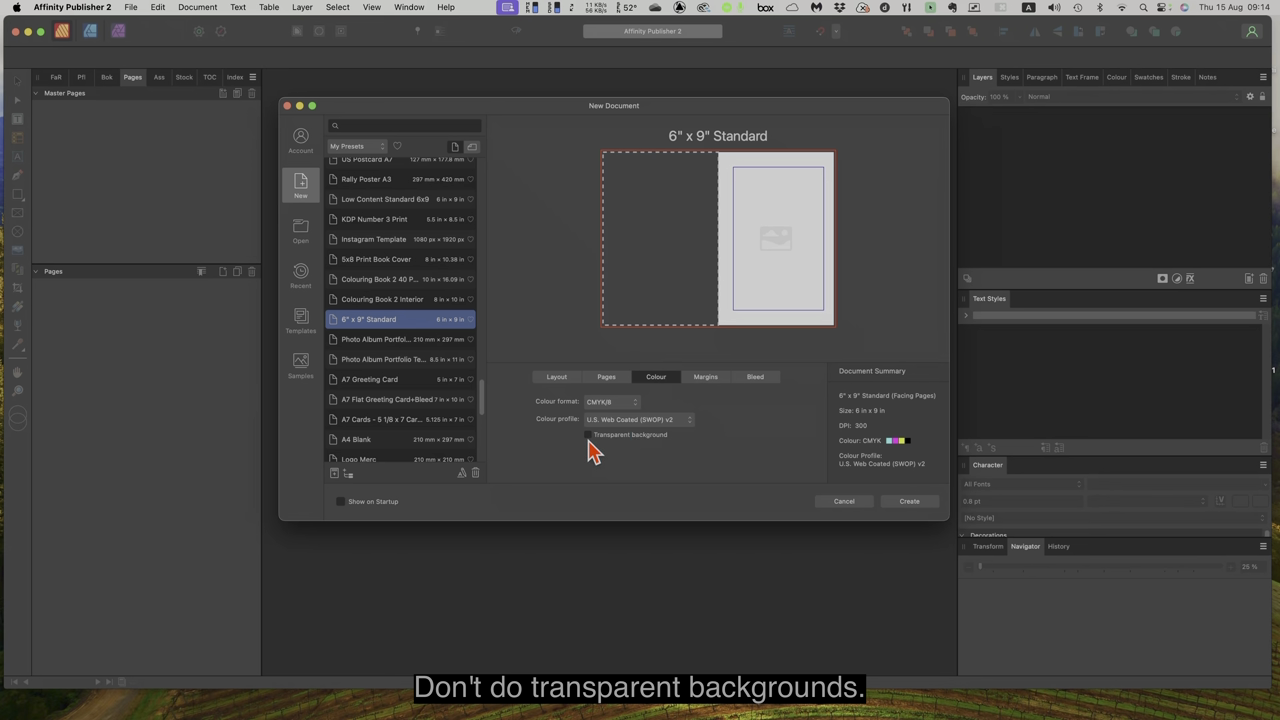
click(705, 380)
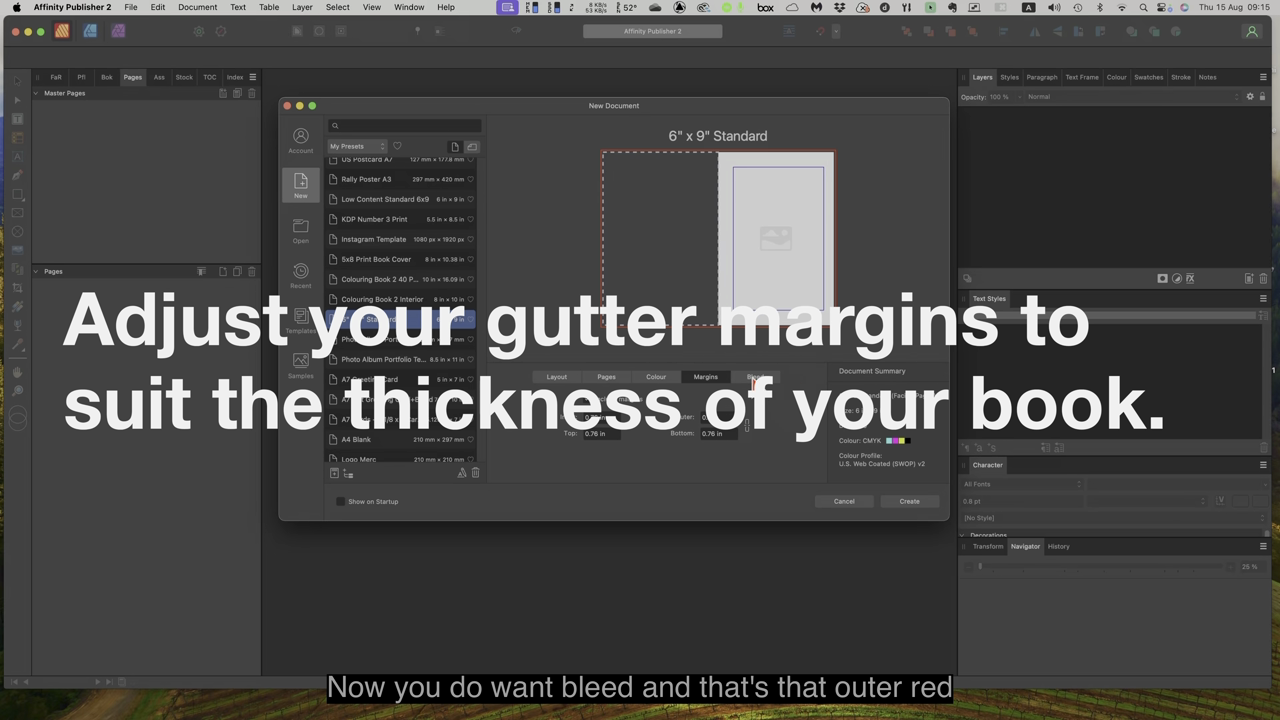
Step: Set 0.125 in bleed on all sides and create the 6 x 9 in book
click(754, 378)
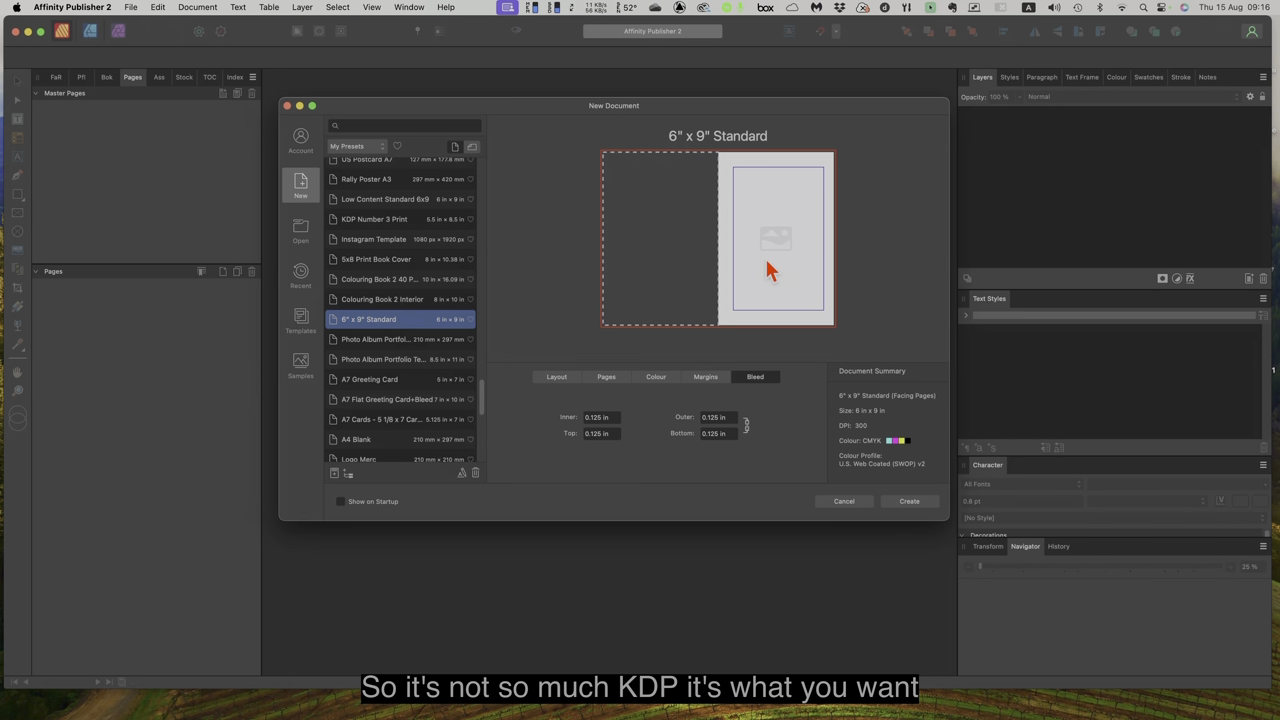
click(558, 379)
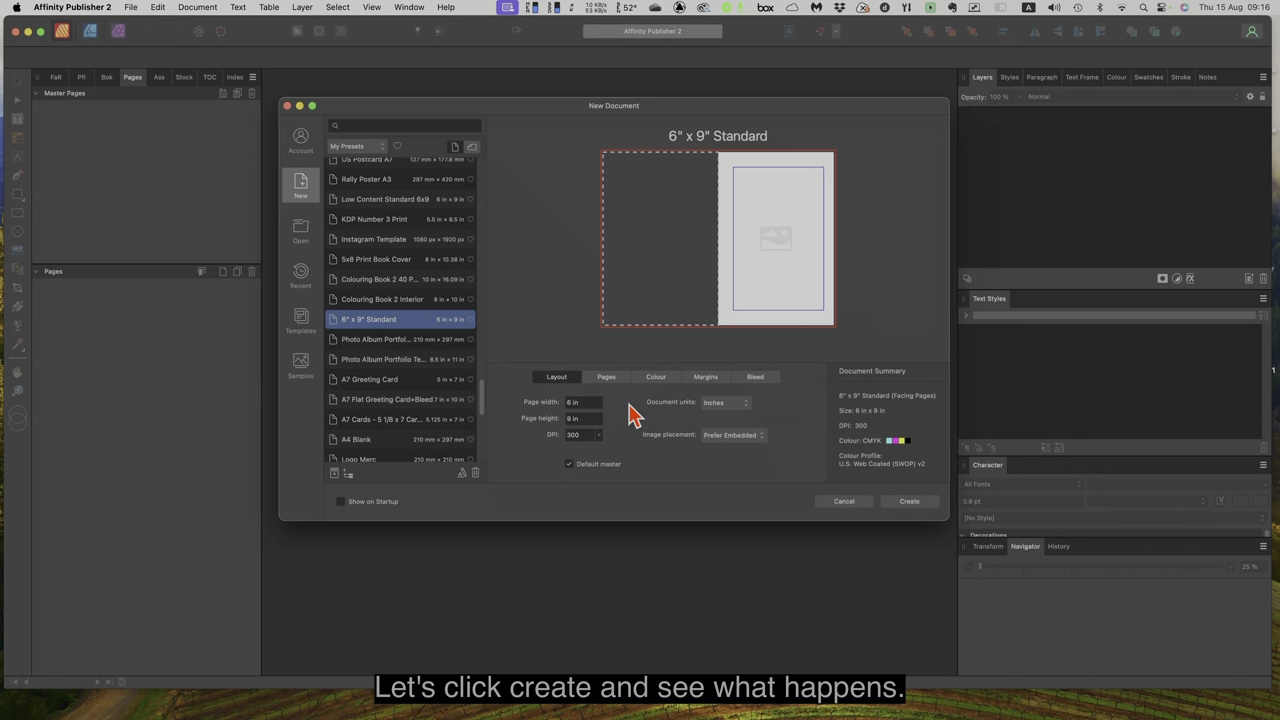
click(910, 505)
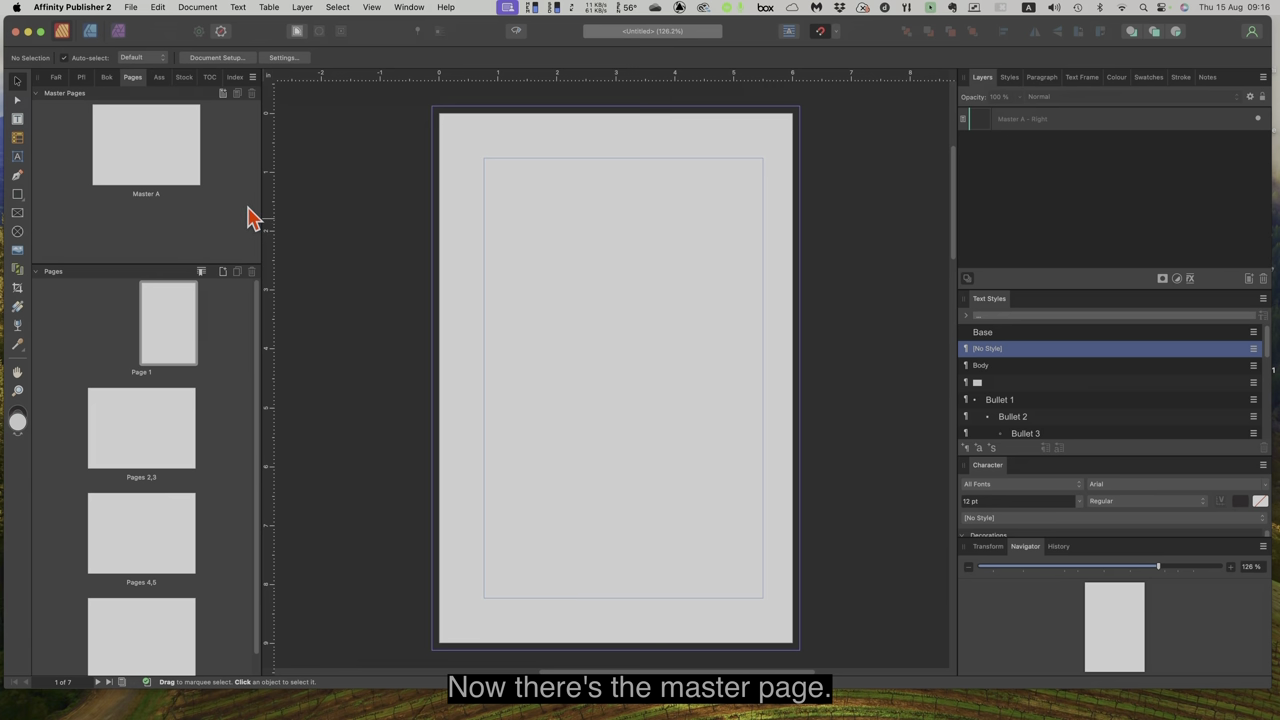
double_click(142, 145)
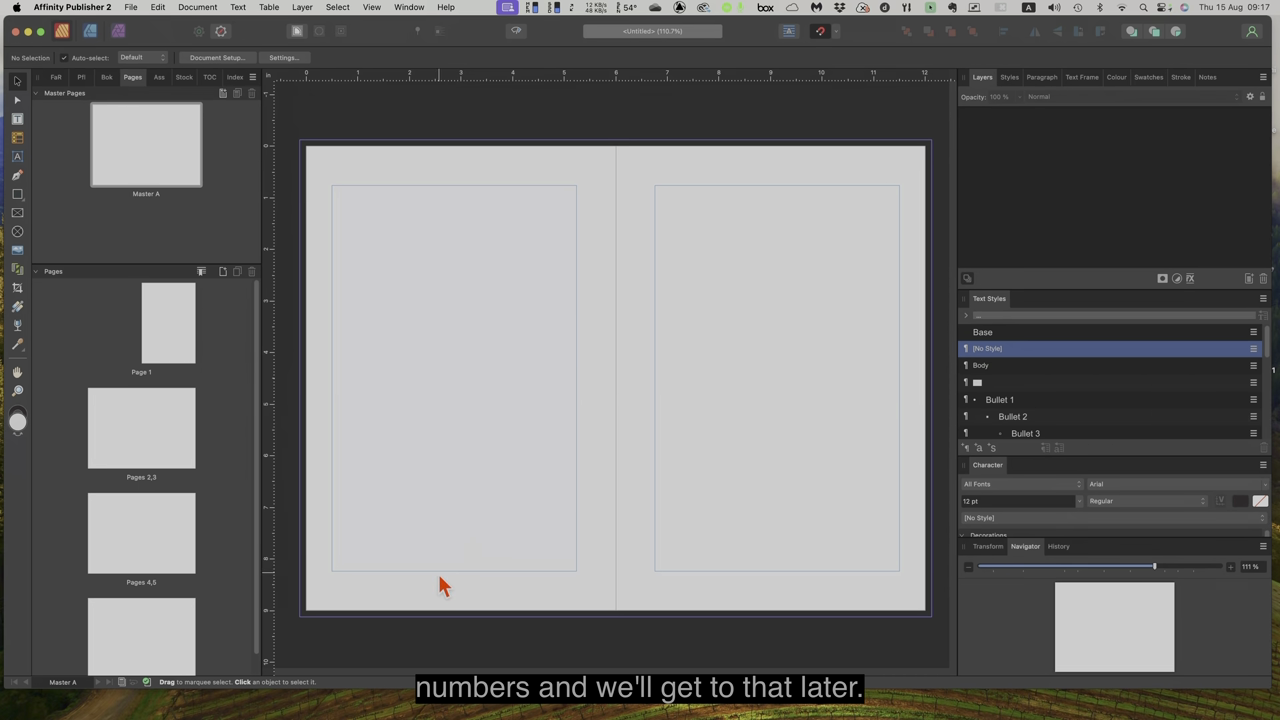
double_click(170, 333)
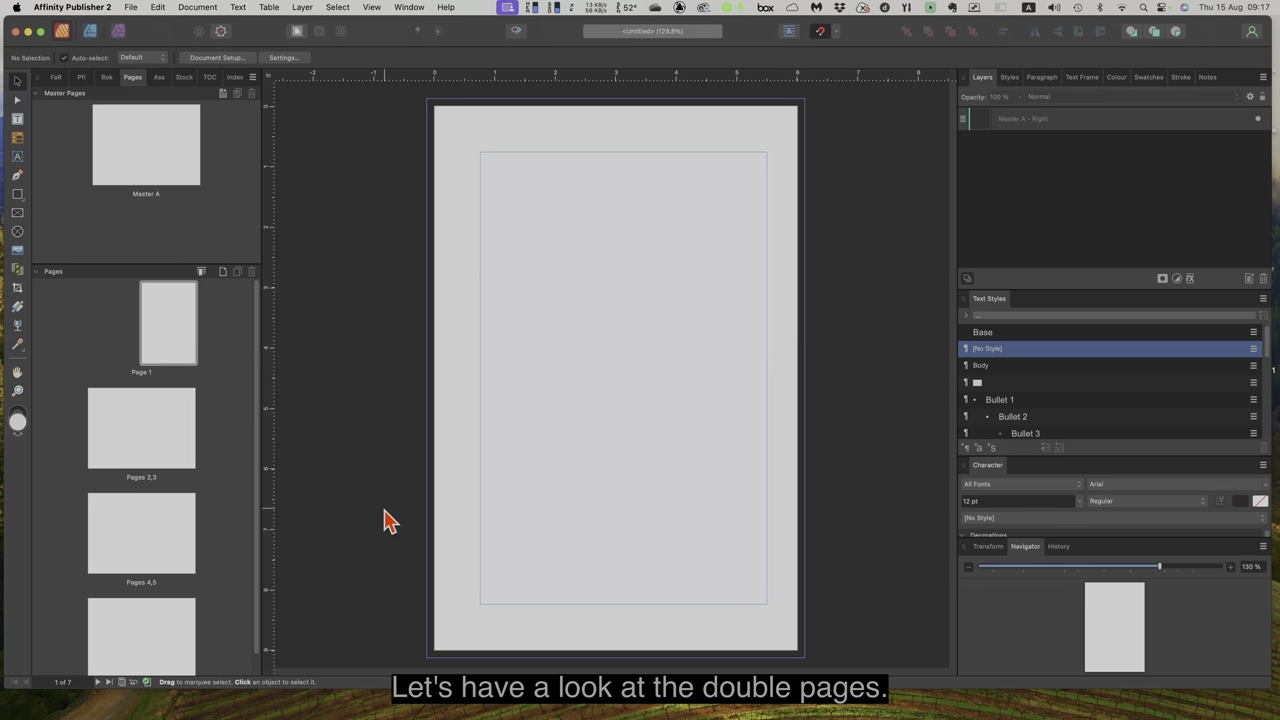
double_click(141, 432)
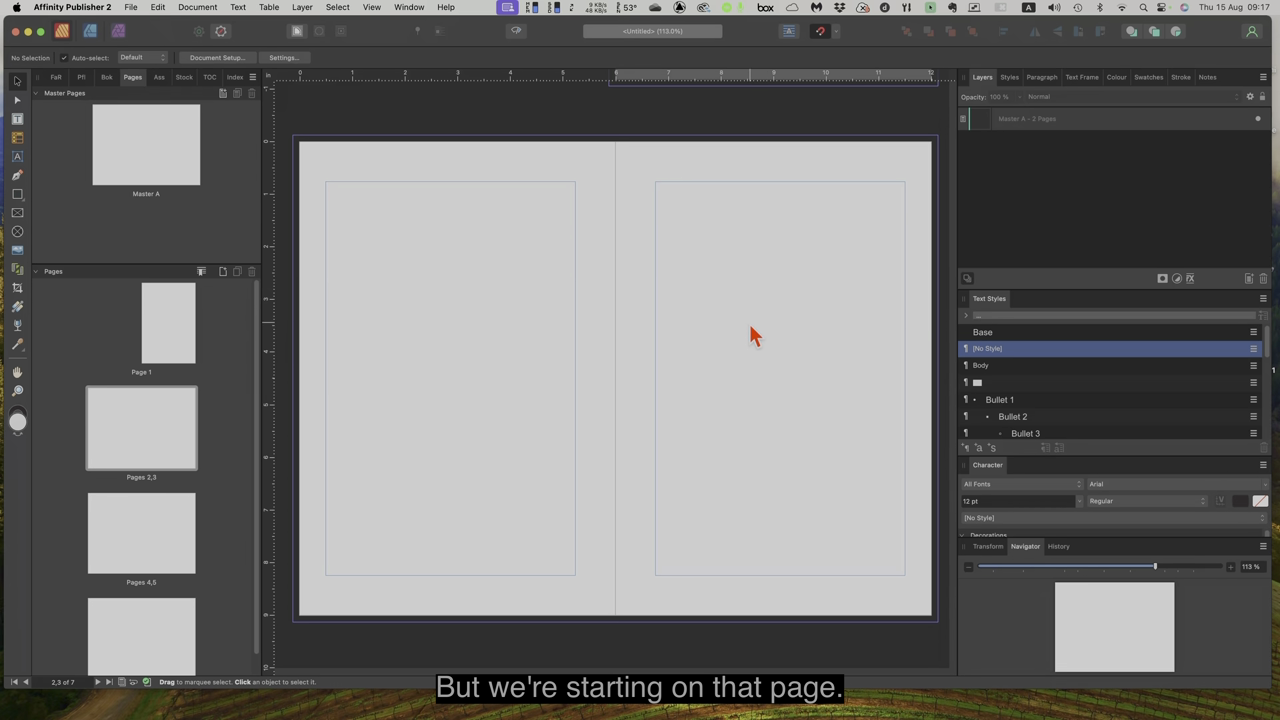
click(165, 328)
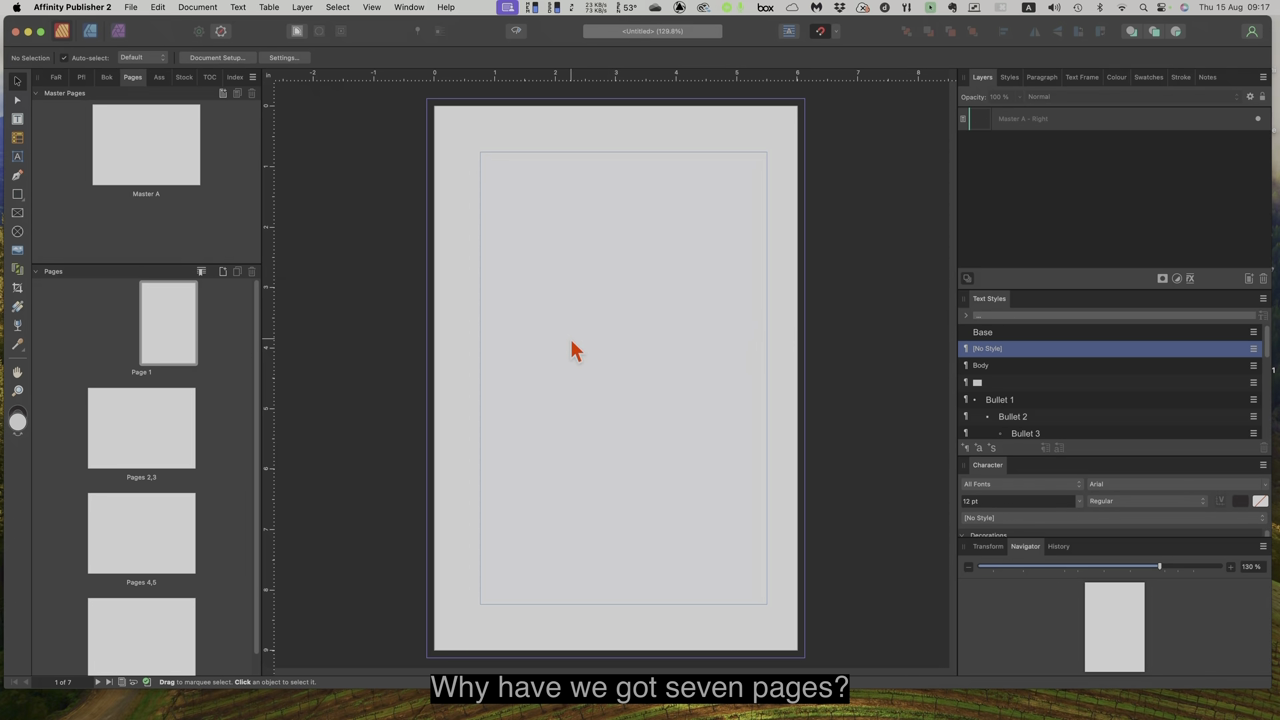
scroll(130, 440, down, 1)
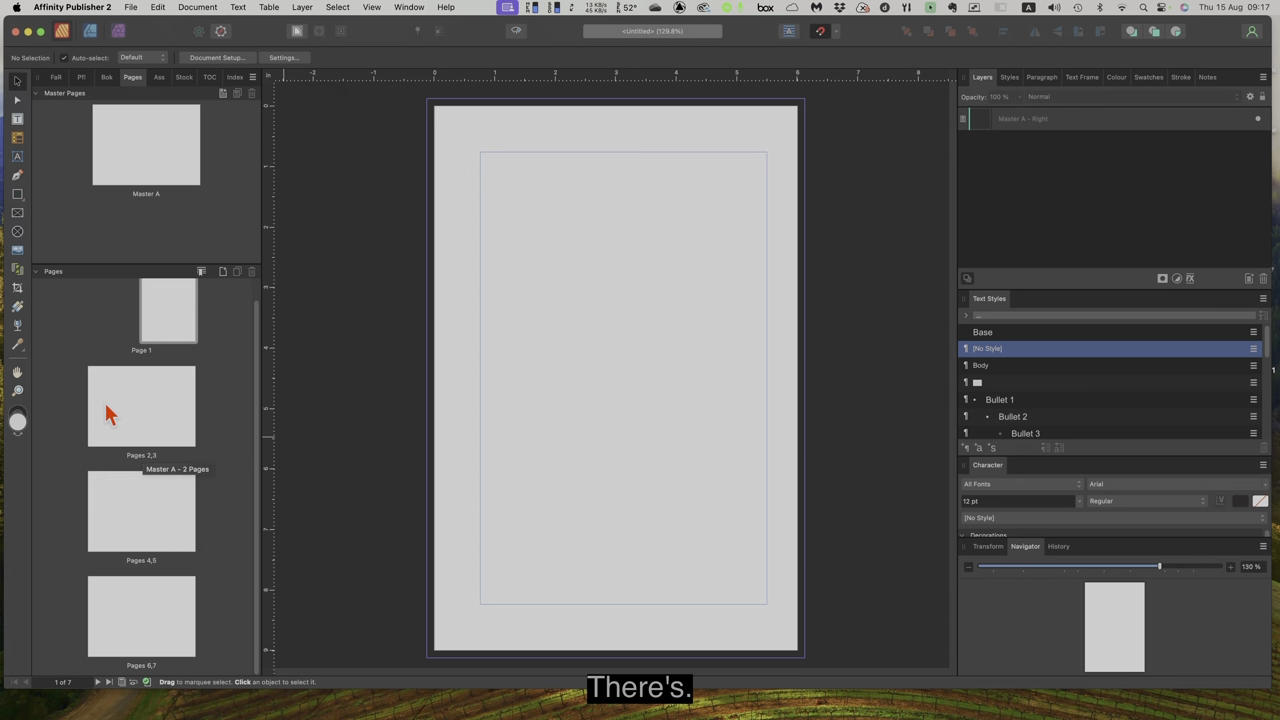
Step: Reopen Tutorial Book Version 1 and view Page 1, Master A and the BEOWULF title page
click(129, 9)
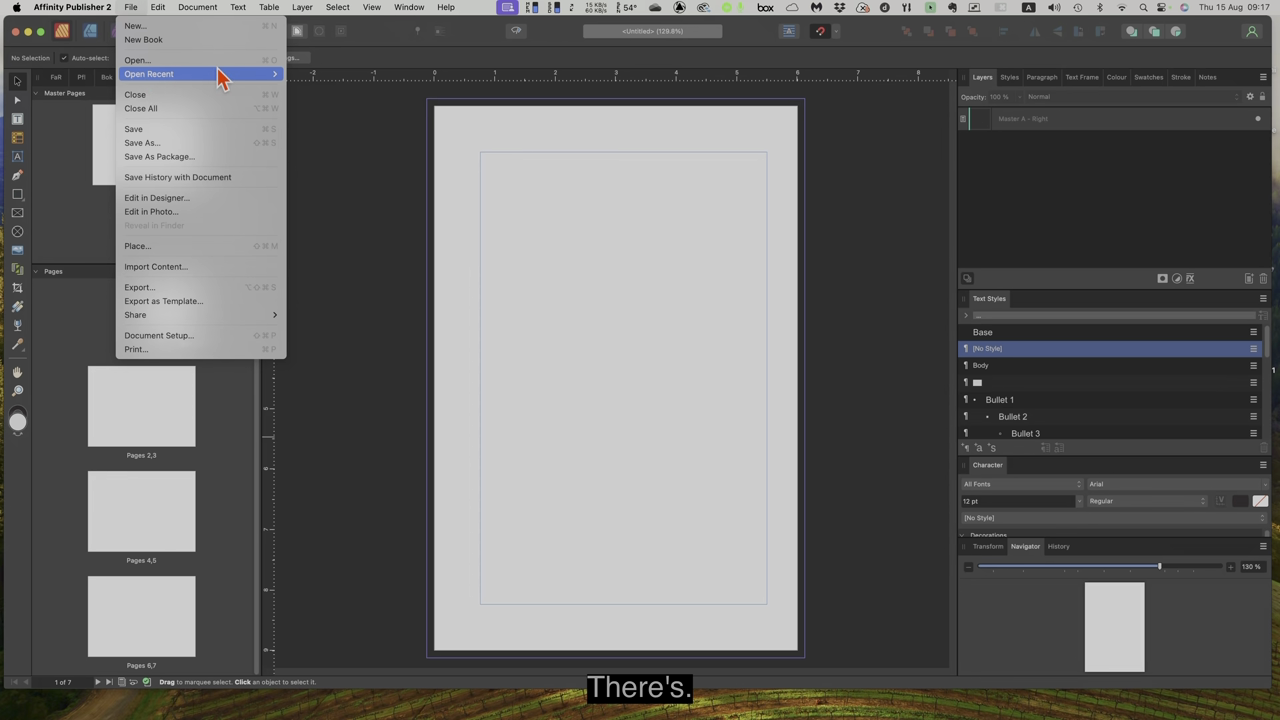
click(320, 86)
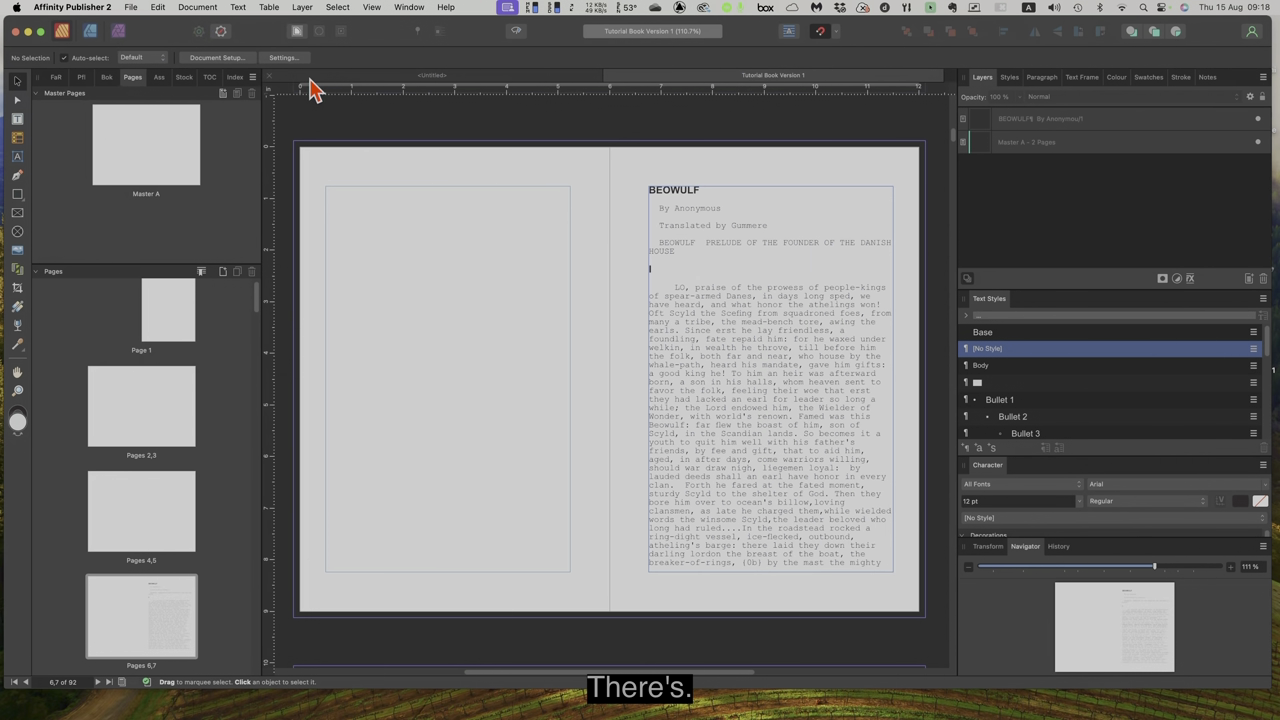
click(172, 318)
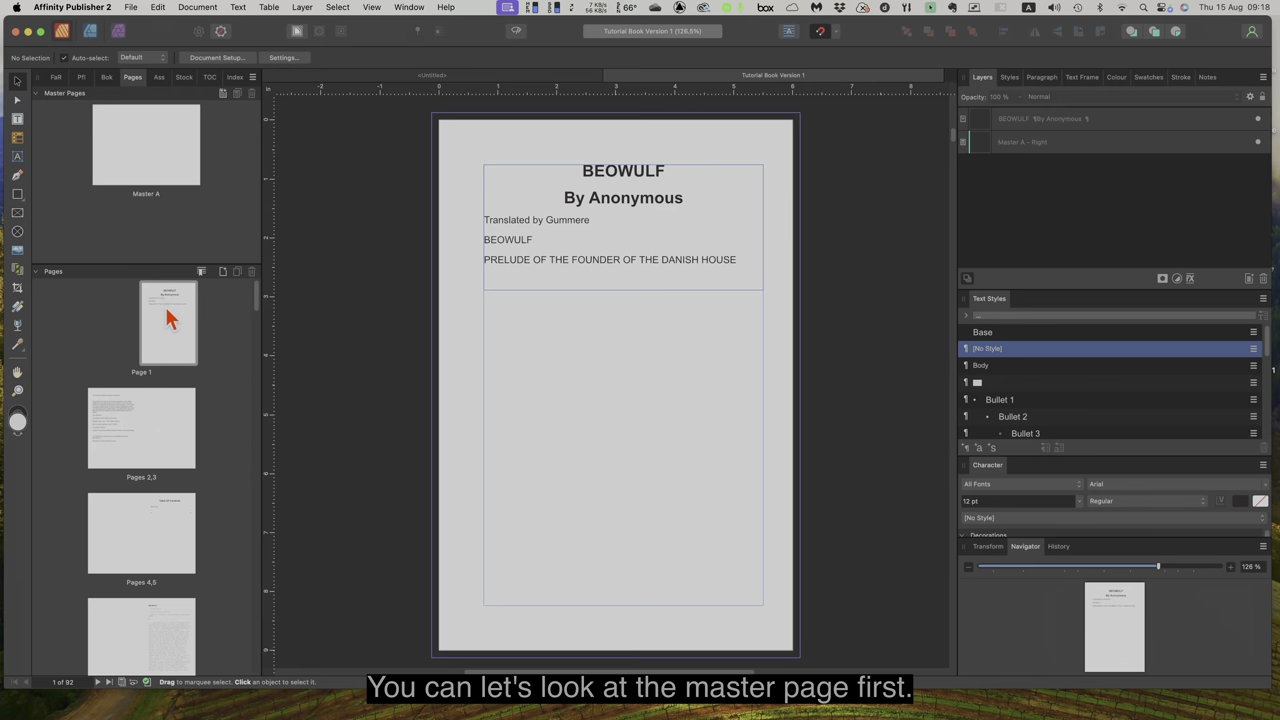
click(144, 164)
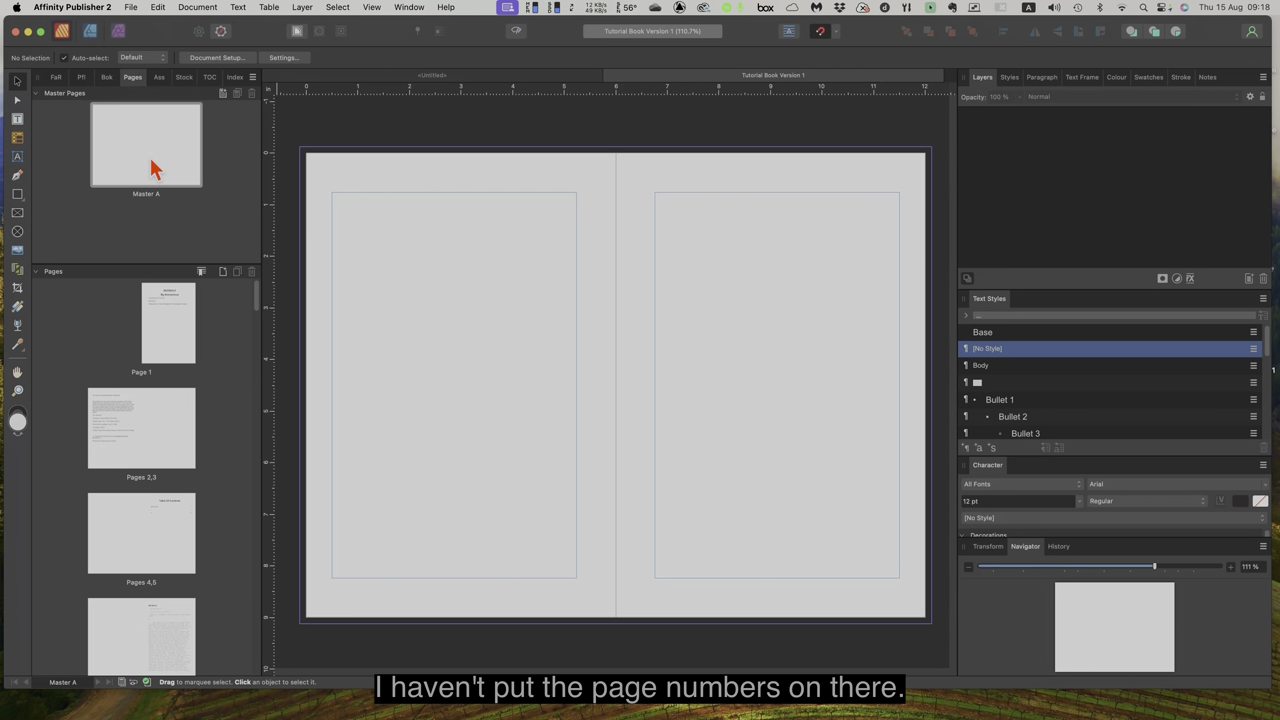
click(170, 330)
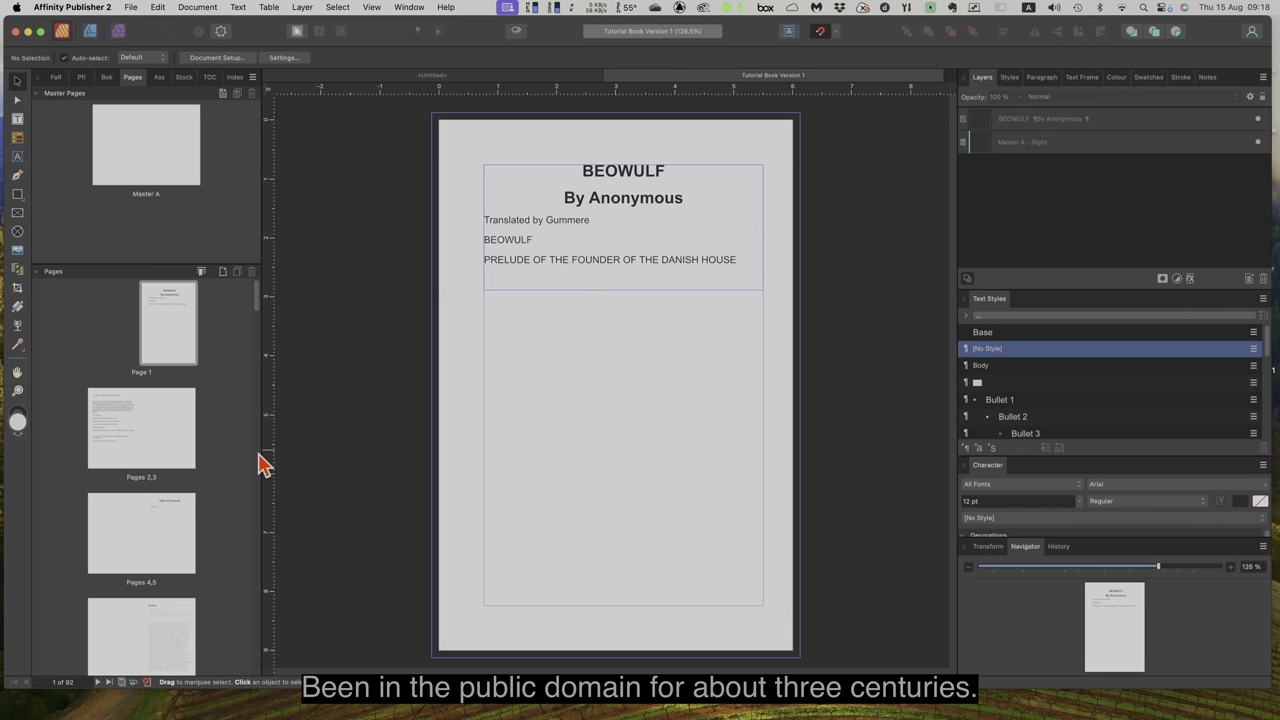
Step: Browse the Project Gutenberg spread, the Table Of Contents on page 5, and the story opening on page 7
click(123, 431)
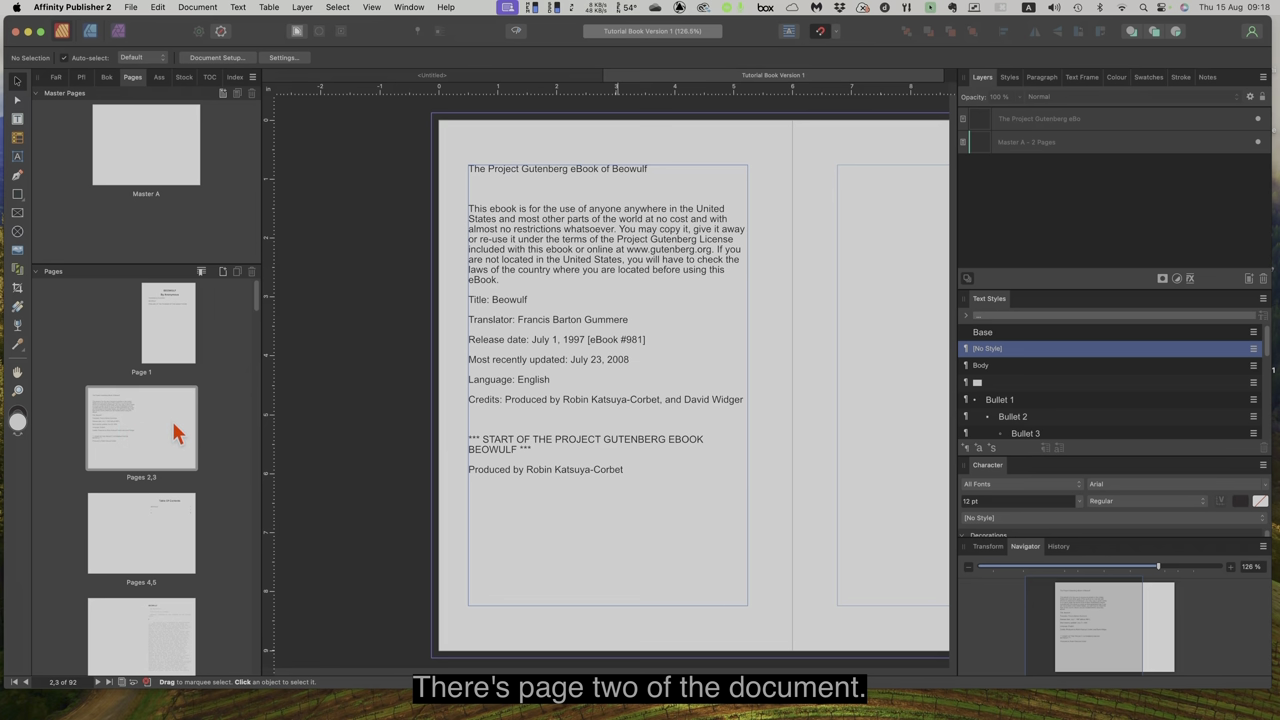
scroll(174, 432, right, 5)
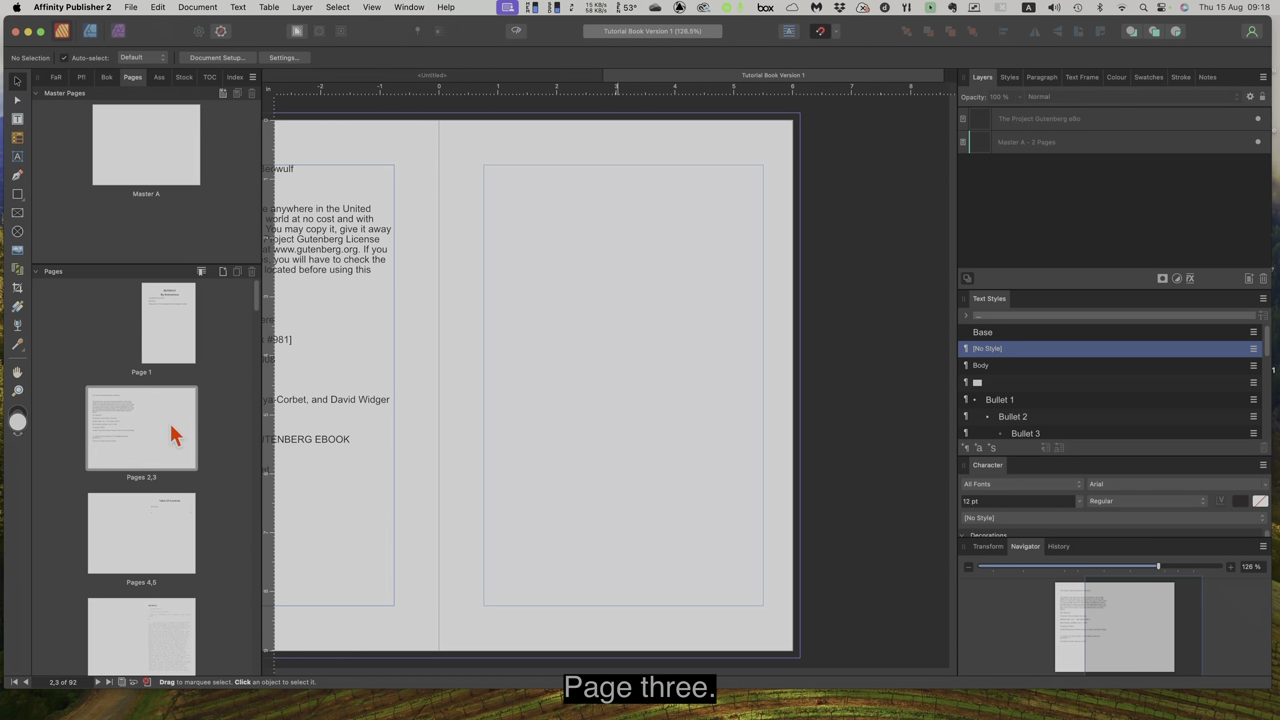
click(109, 520)
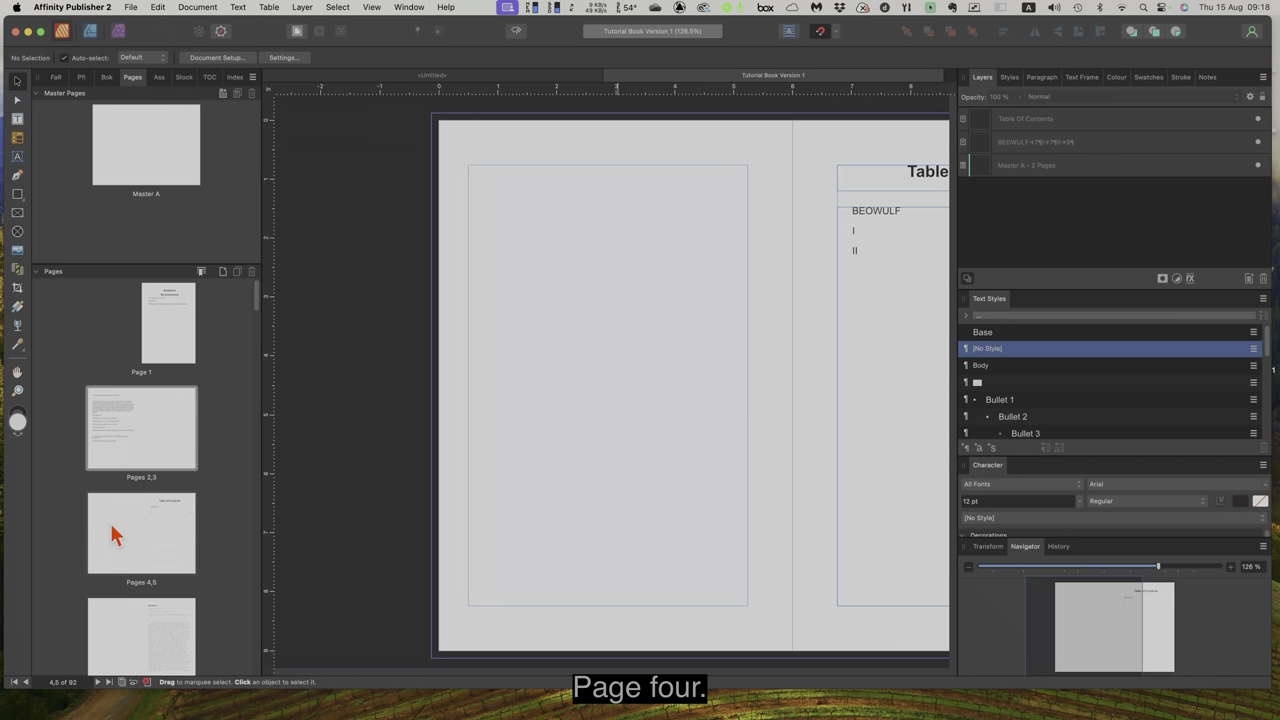
click(172, 529)
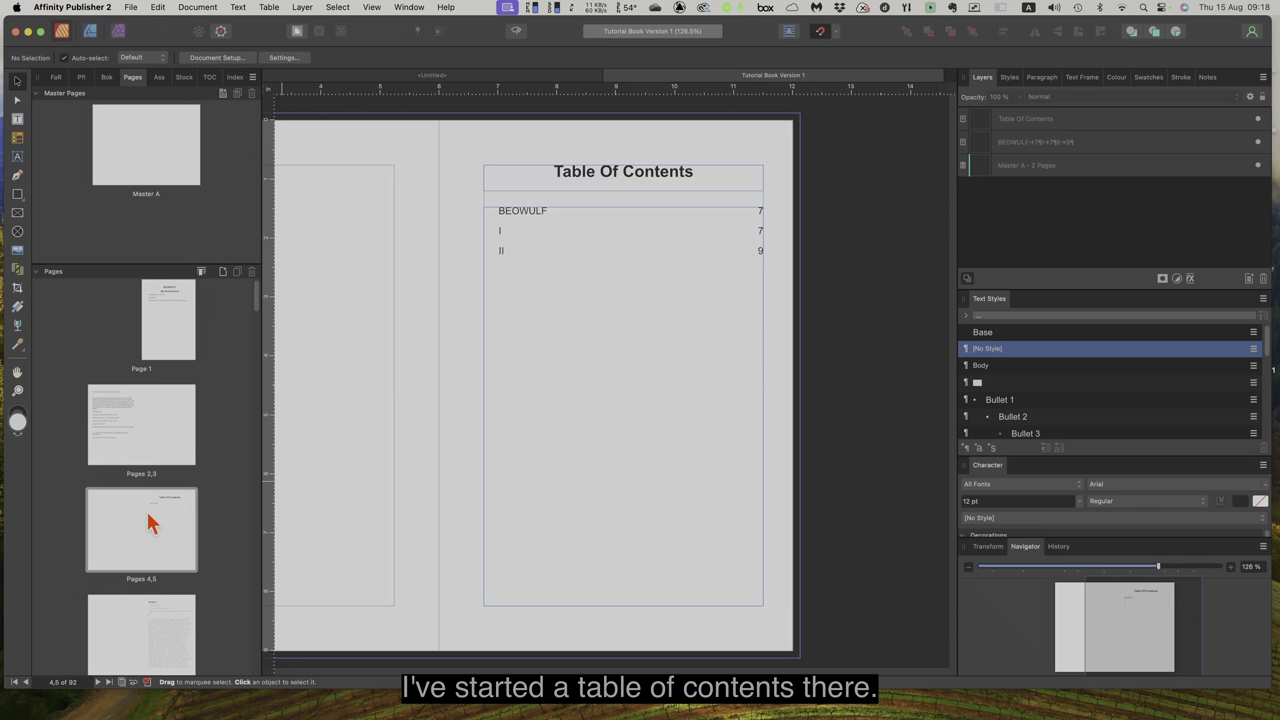
scroll(148, 512, down, 3)
click(117, 562)
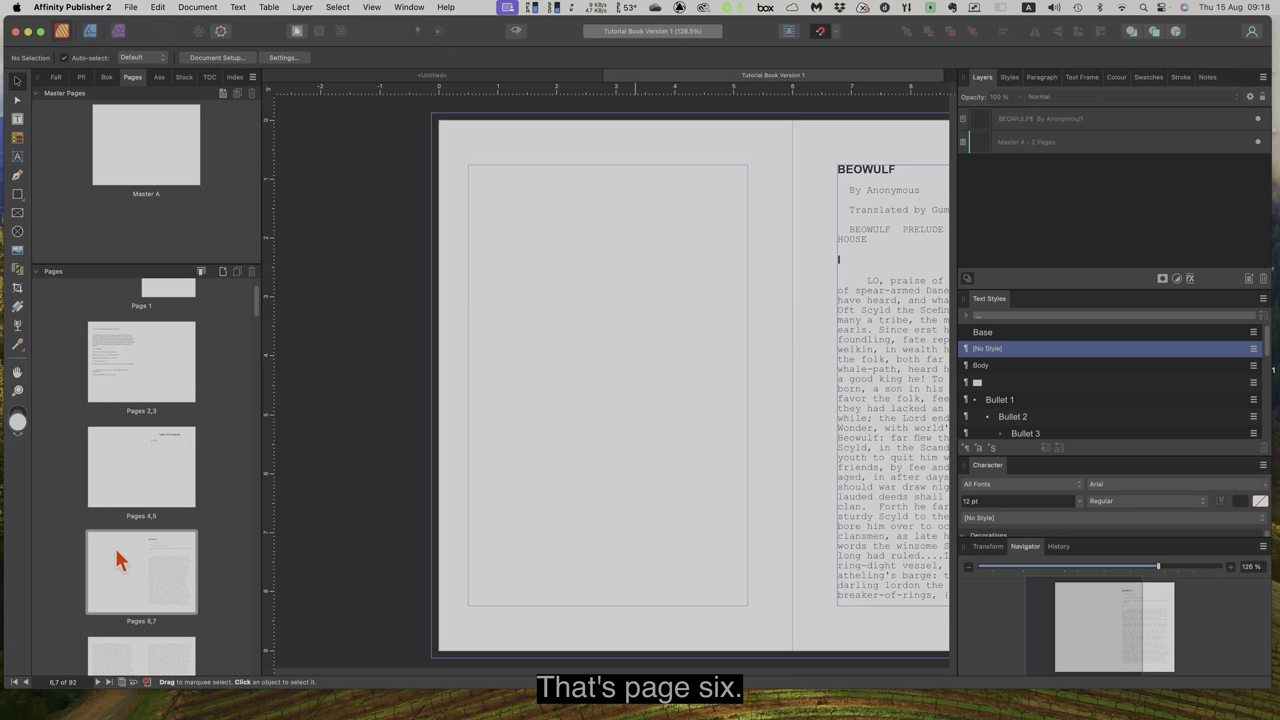
click(168, 580)
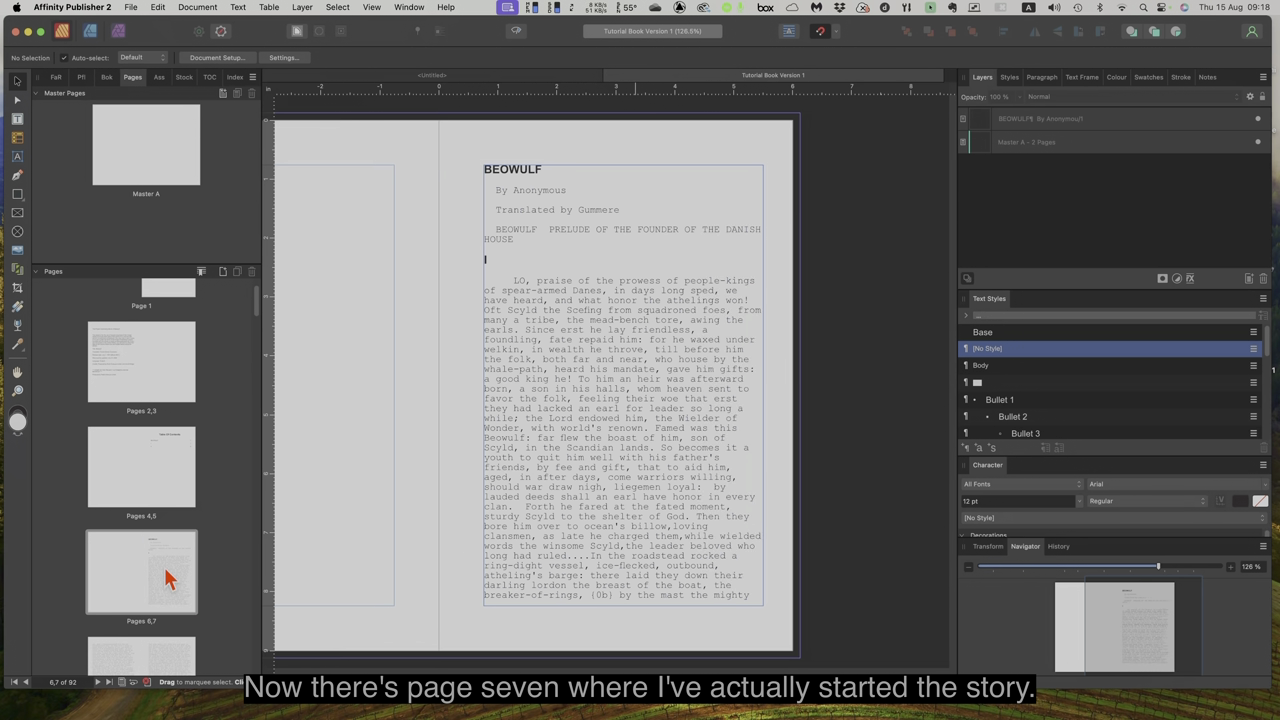
scroll(168, 580, down, 3)
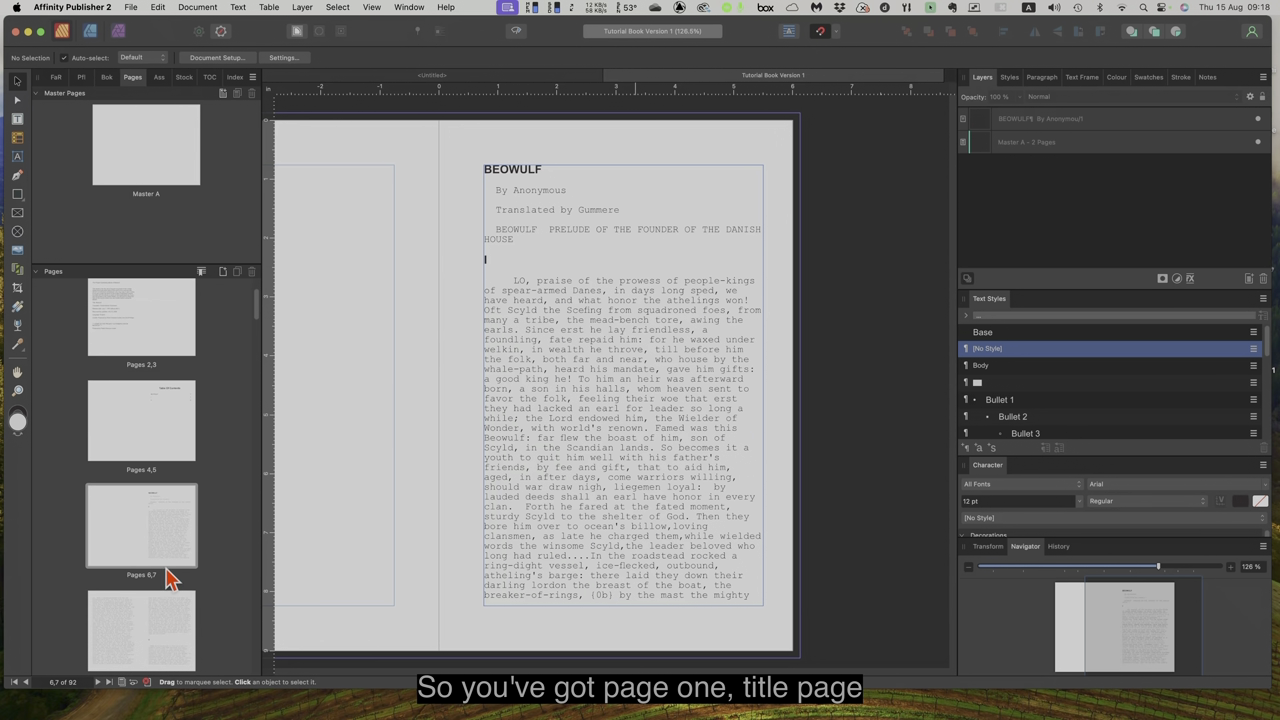
scroll(168, 580, up, 3)
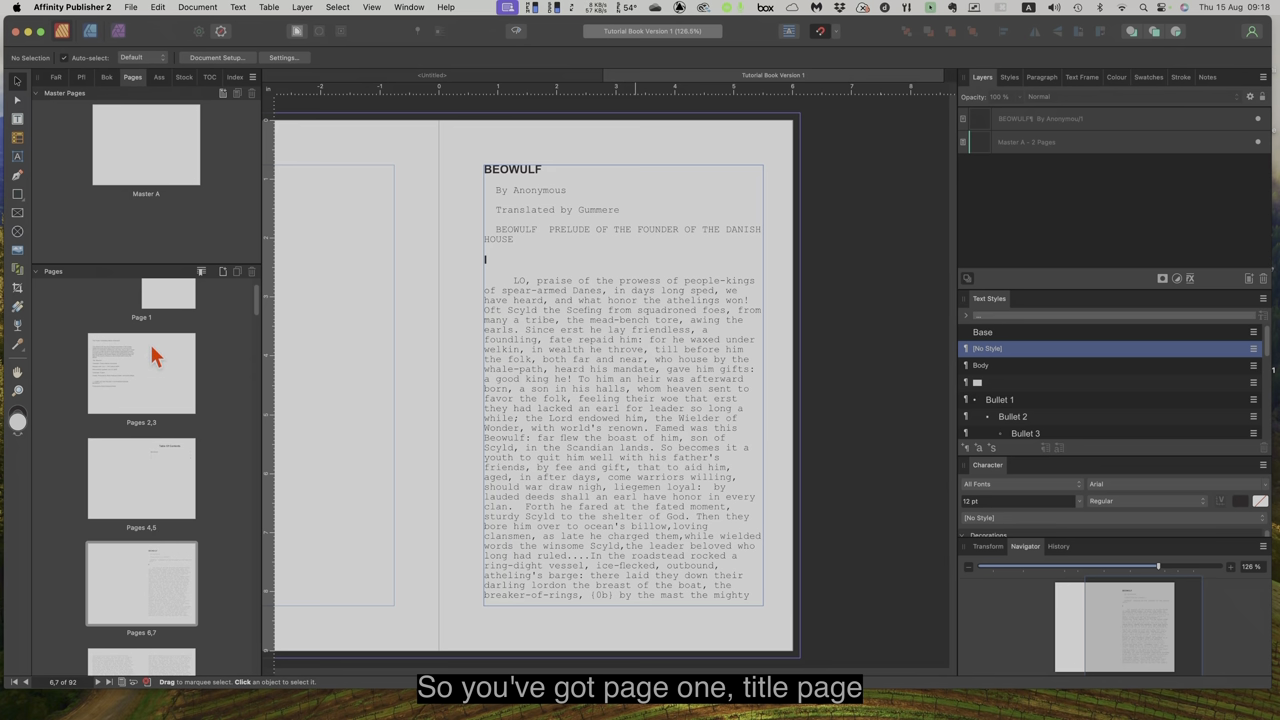
Step: Revisit the Project Gutenberg front matter on pages 2–3 and the Table Of Contents on pages 4–5
click(163, 293)
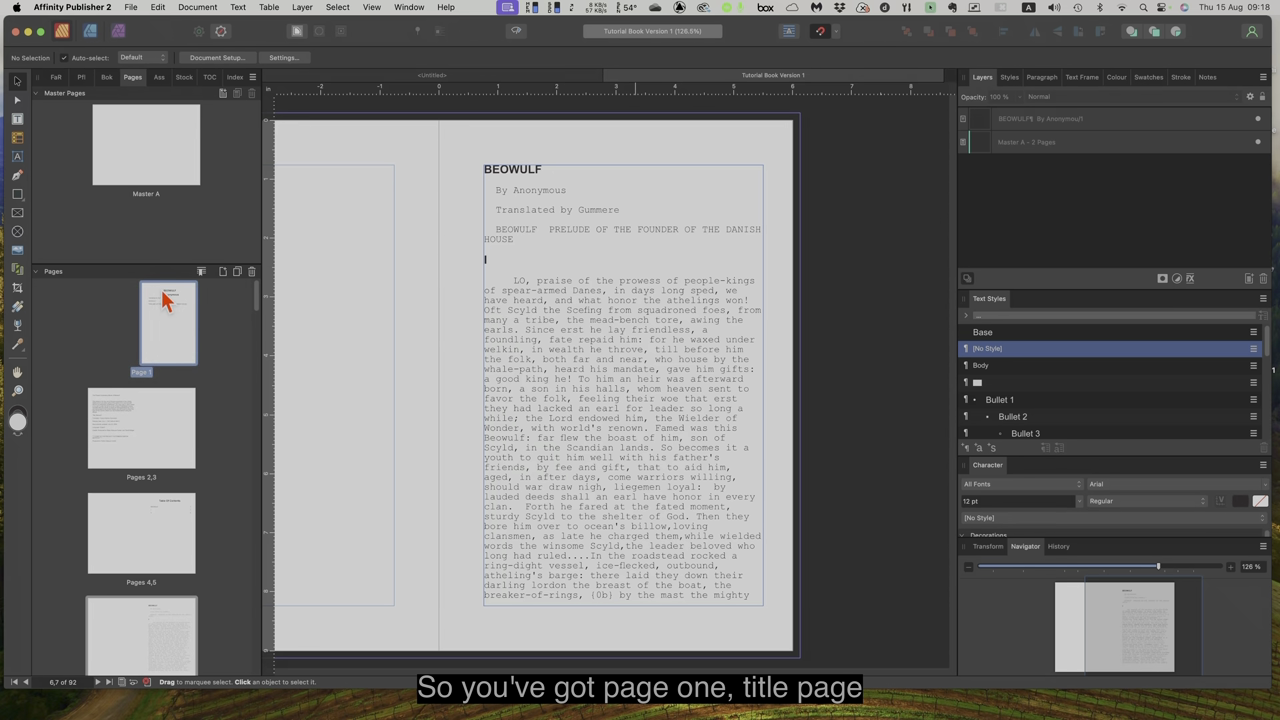
click(112, 430)
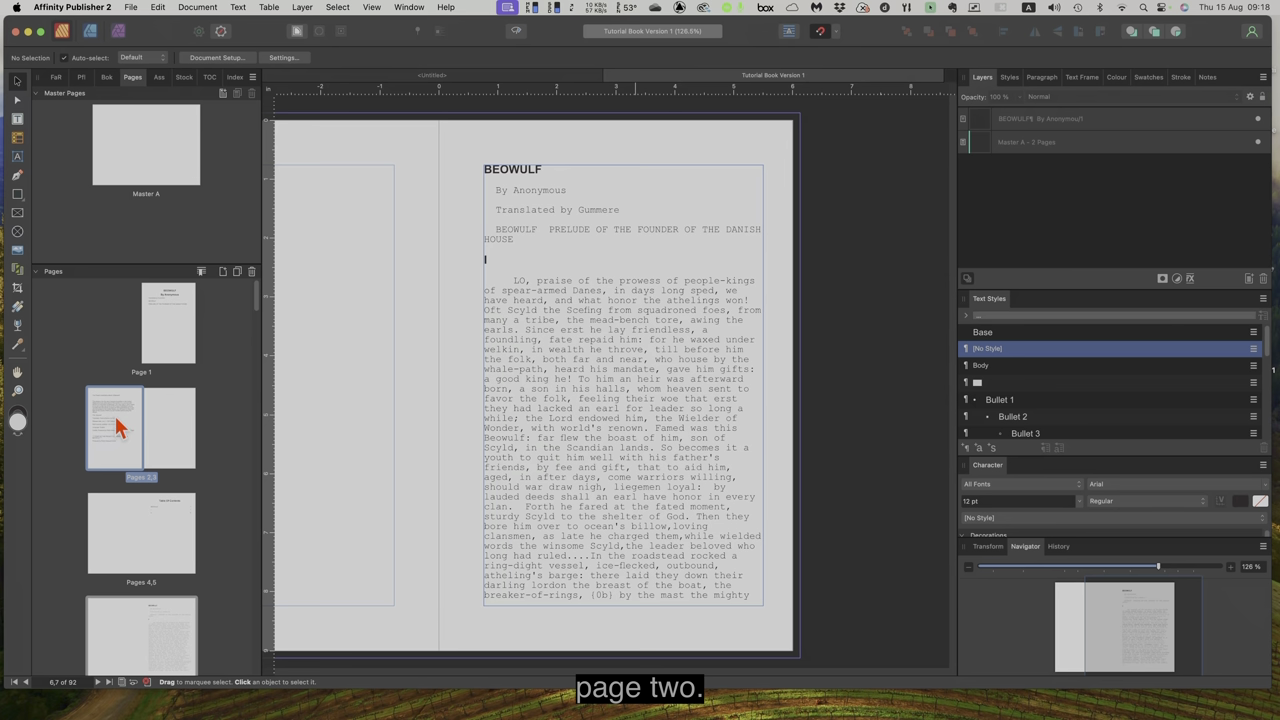
double_click(113, 433)
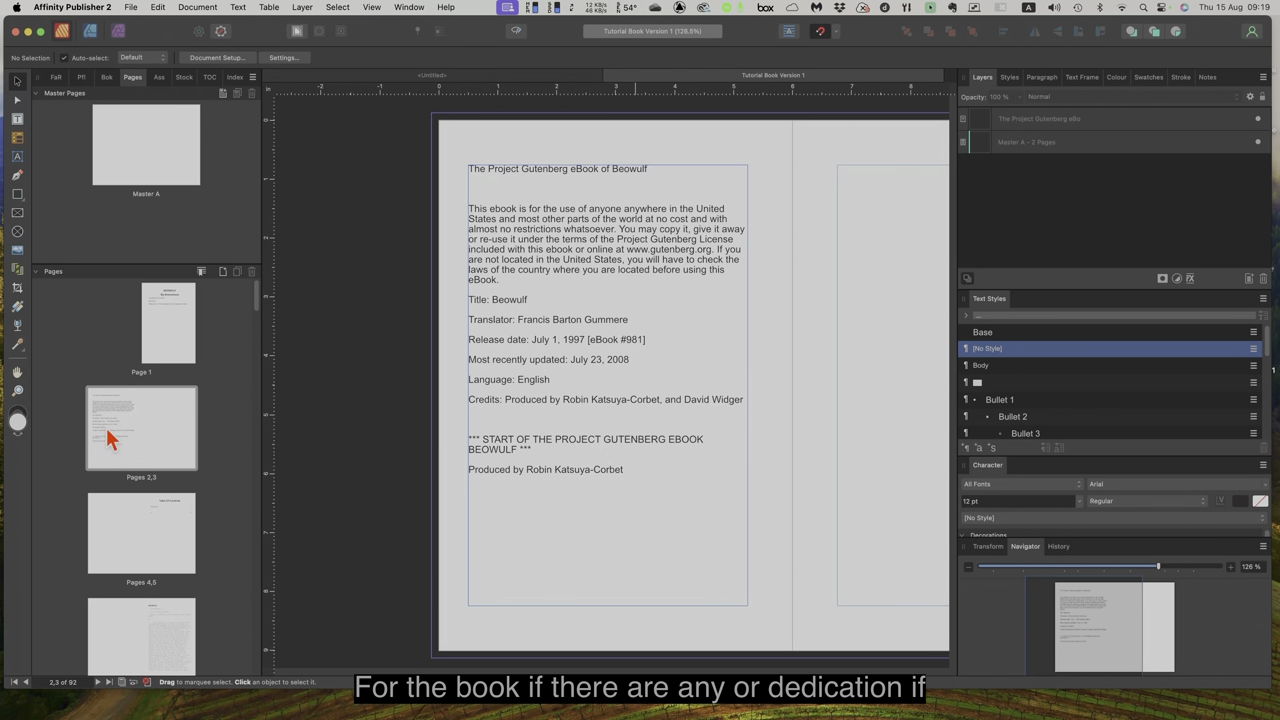
double_click(172, 443)
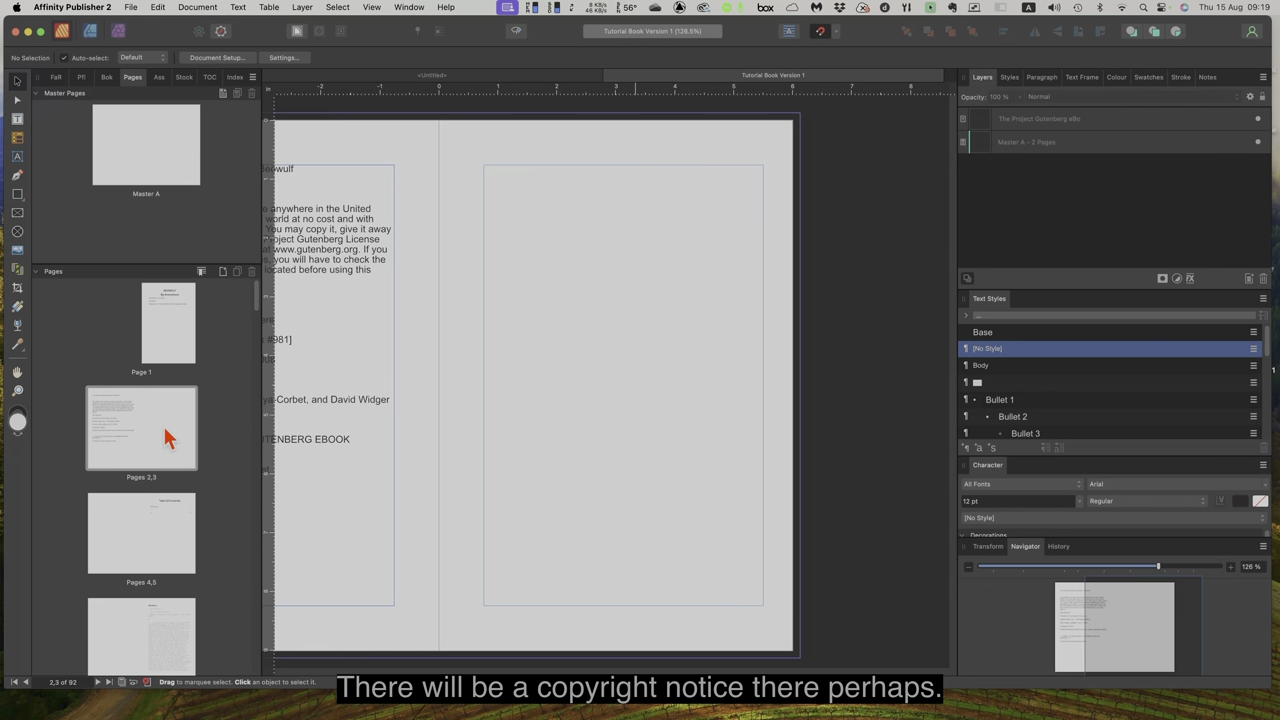
double_click(107, 526)
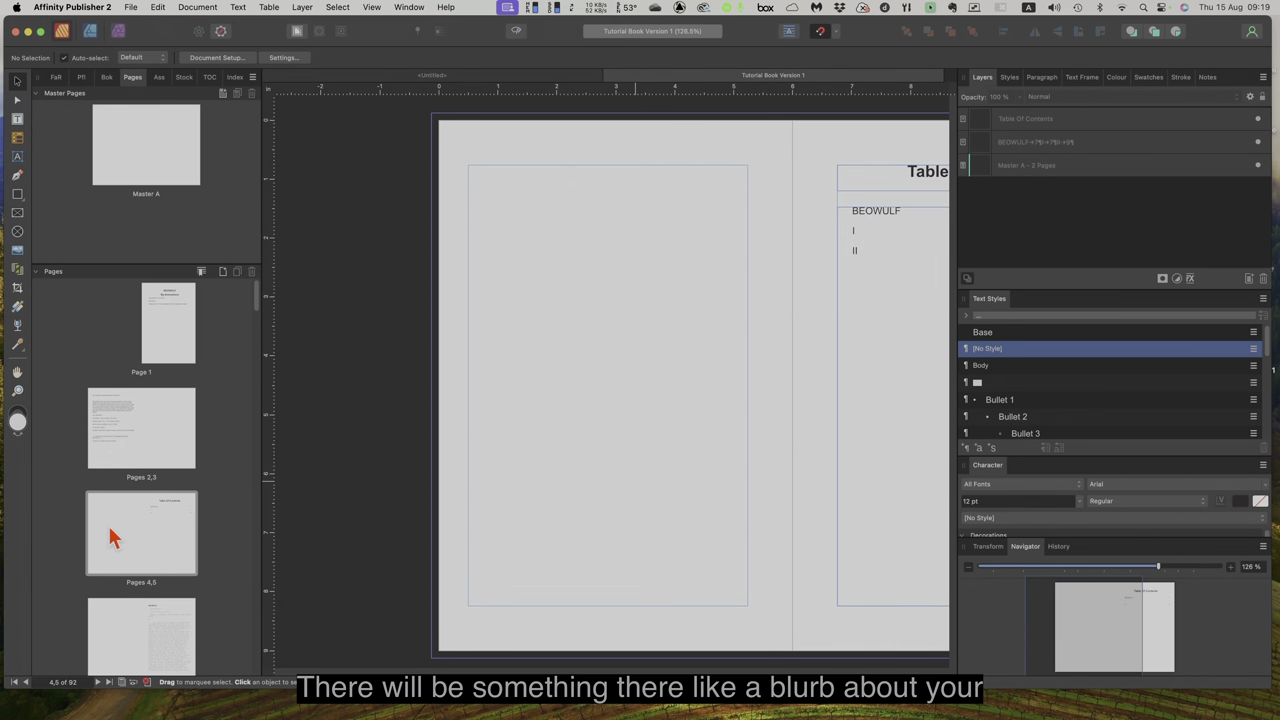
scroll(150, 530, down, 3)
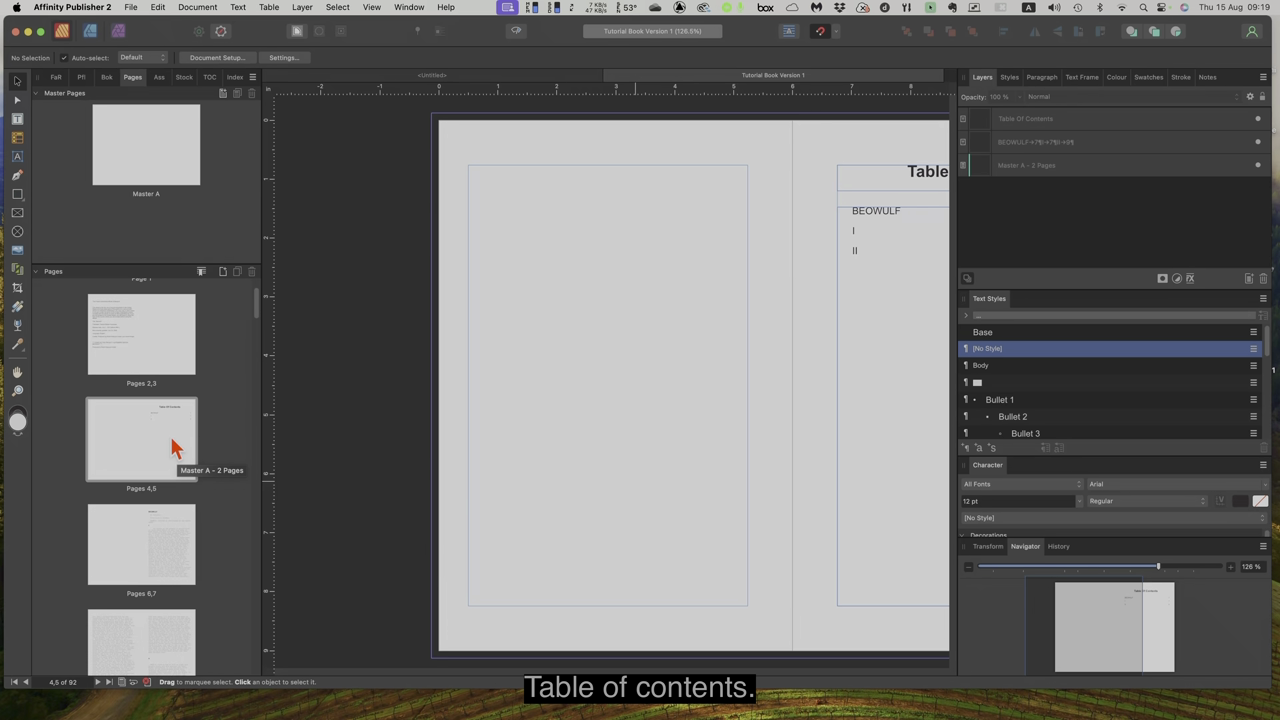
click(170, 436)
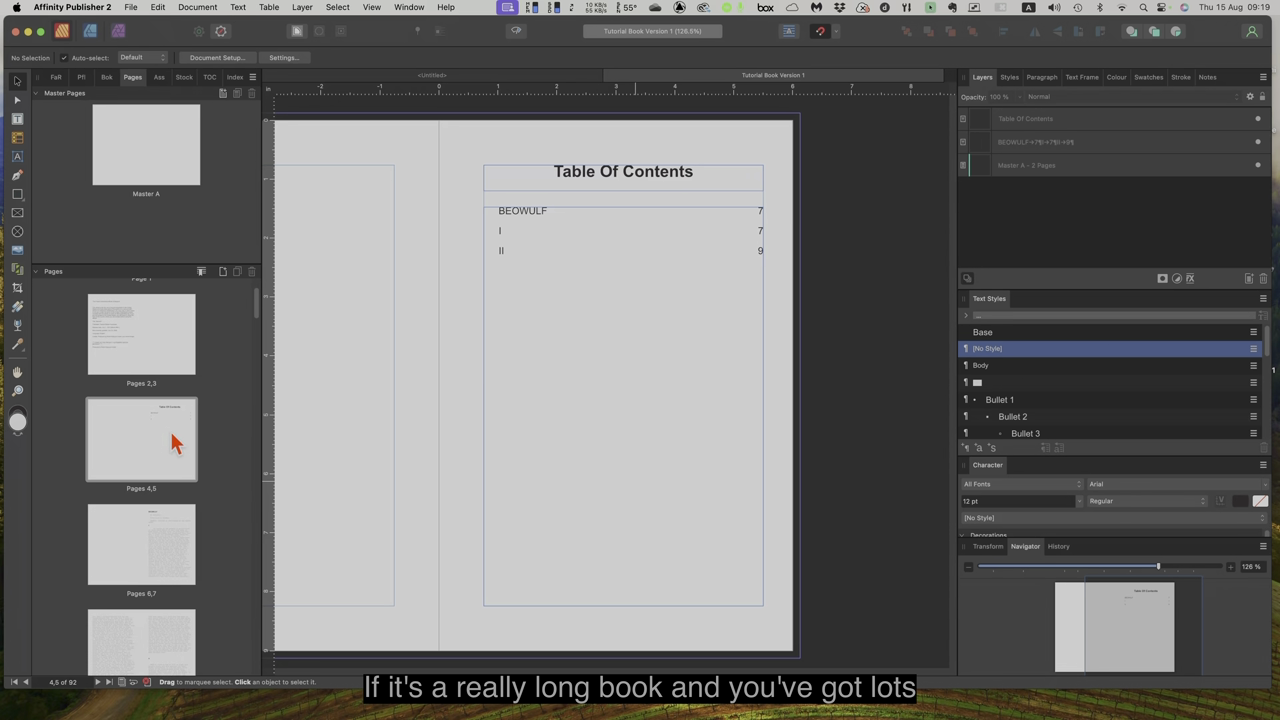
Step: Step through spreads 6–7 and 8–9 to pages 10–11, where chapter III begins
click(114, 557)
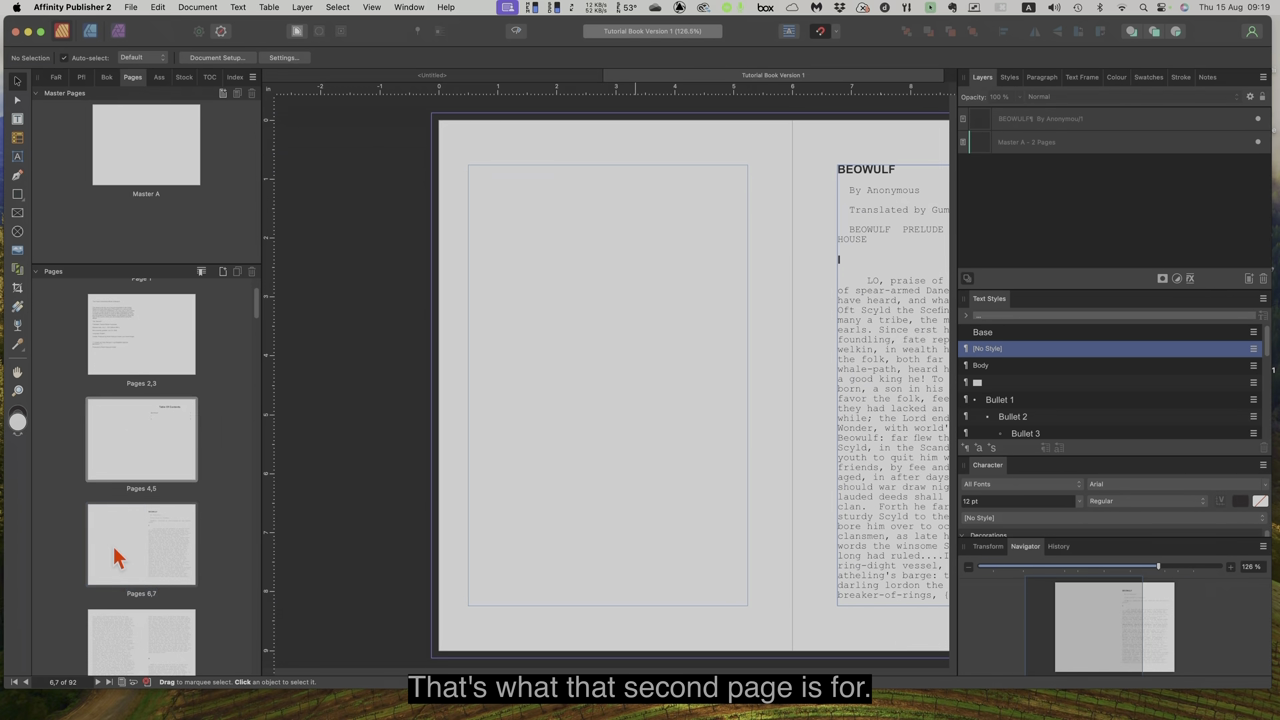
click(160, 452)
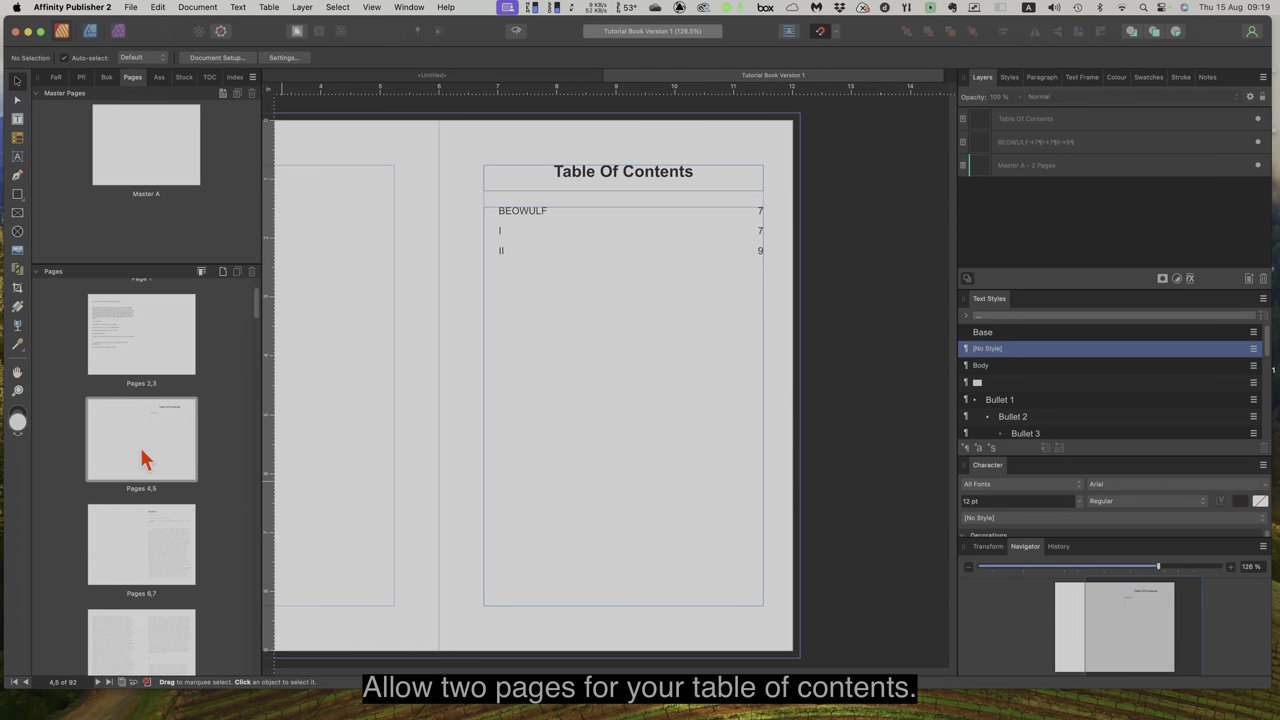
scroll(141, 453, down, 3)
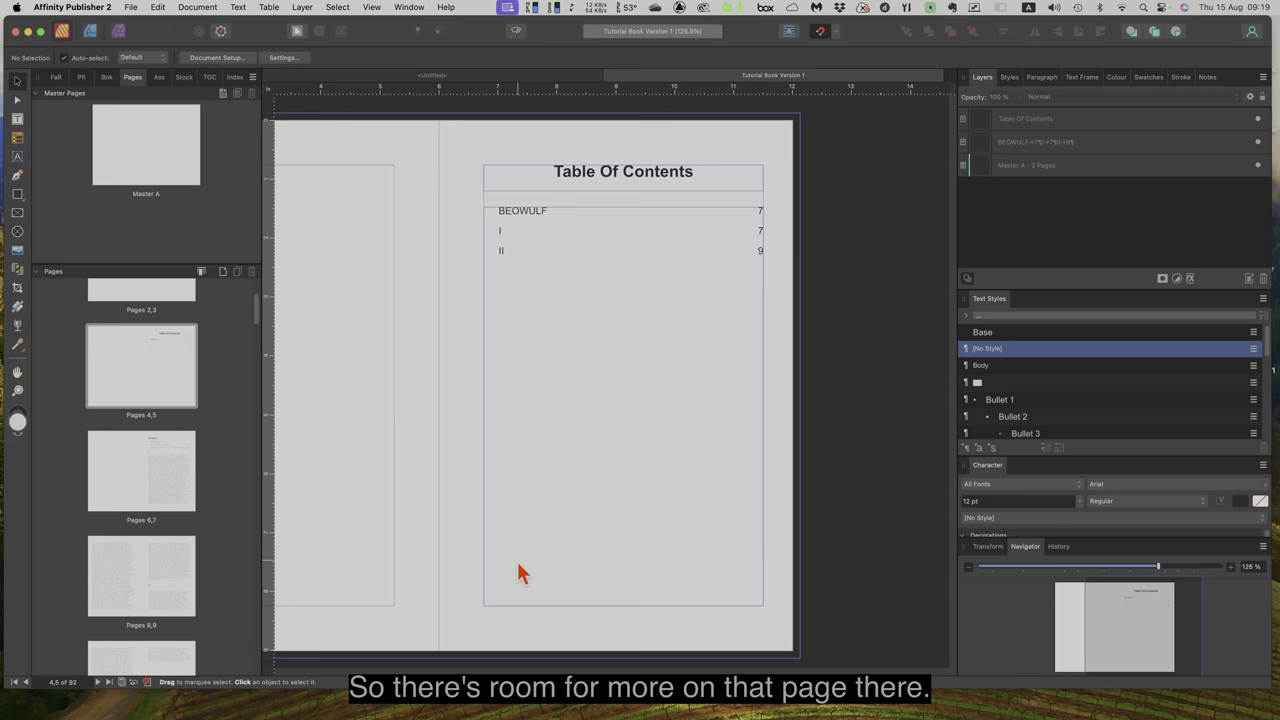
click(129, 489)
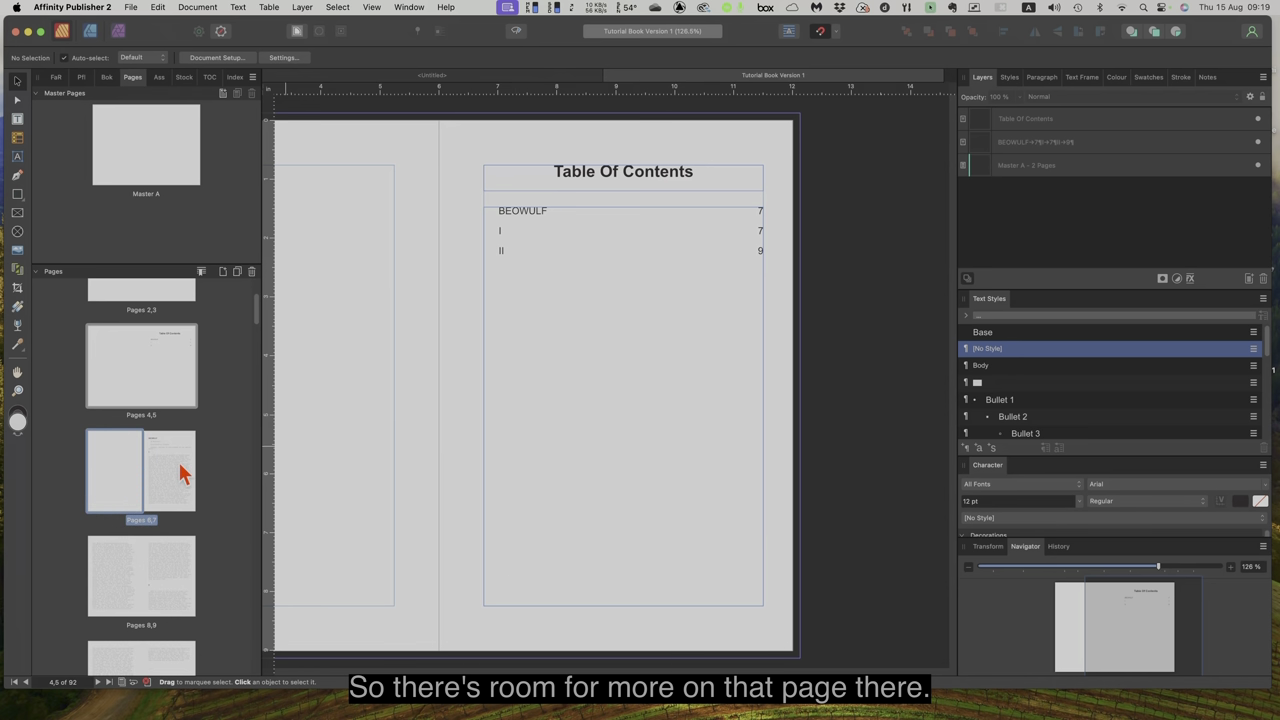
double_click(172, 478)
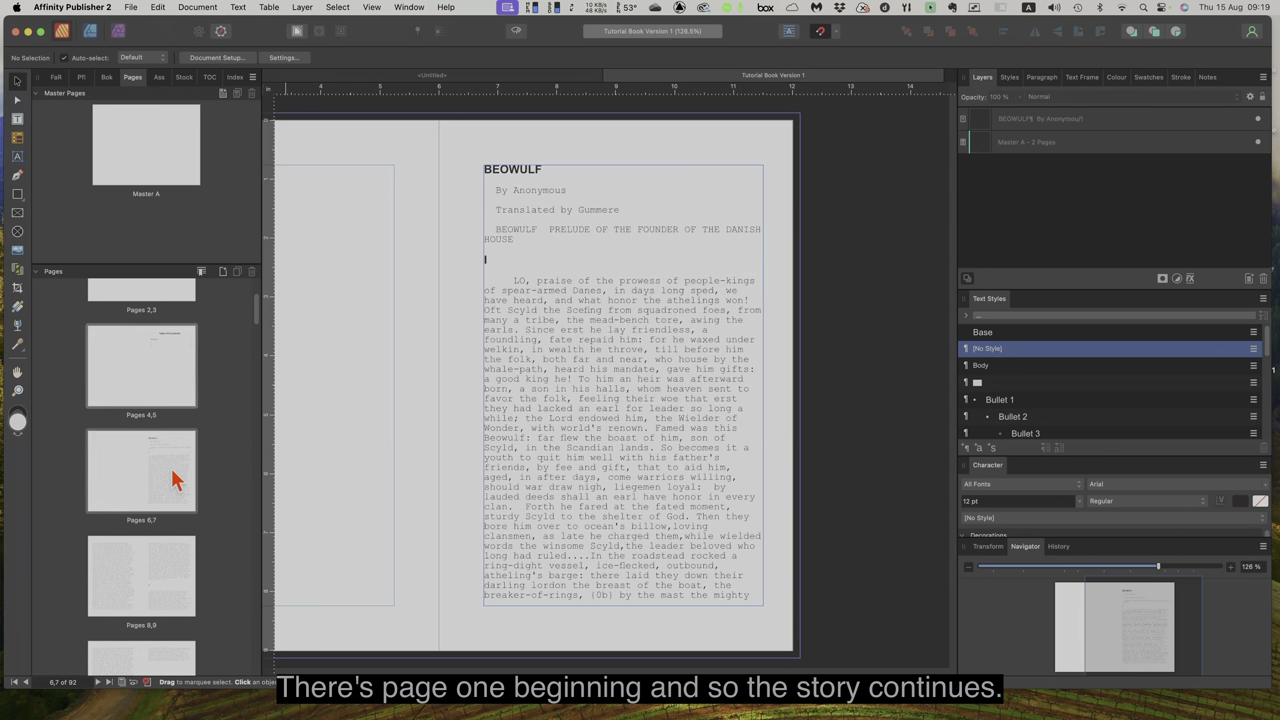
double_click(114, 567)
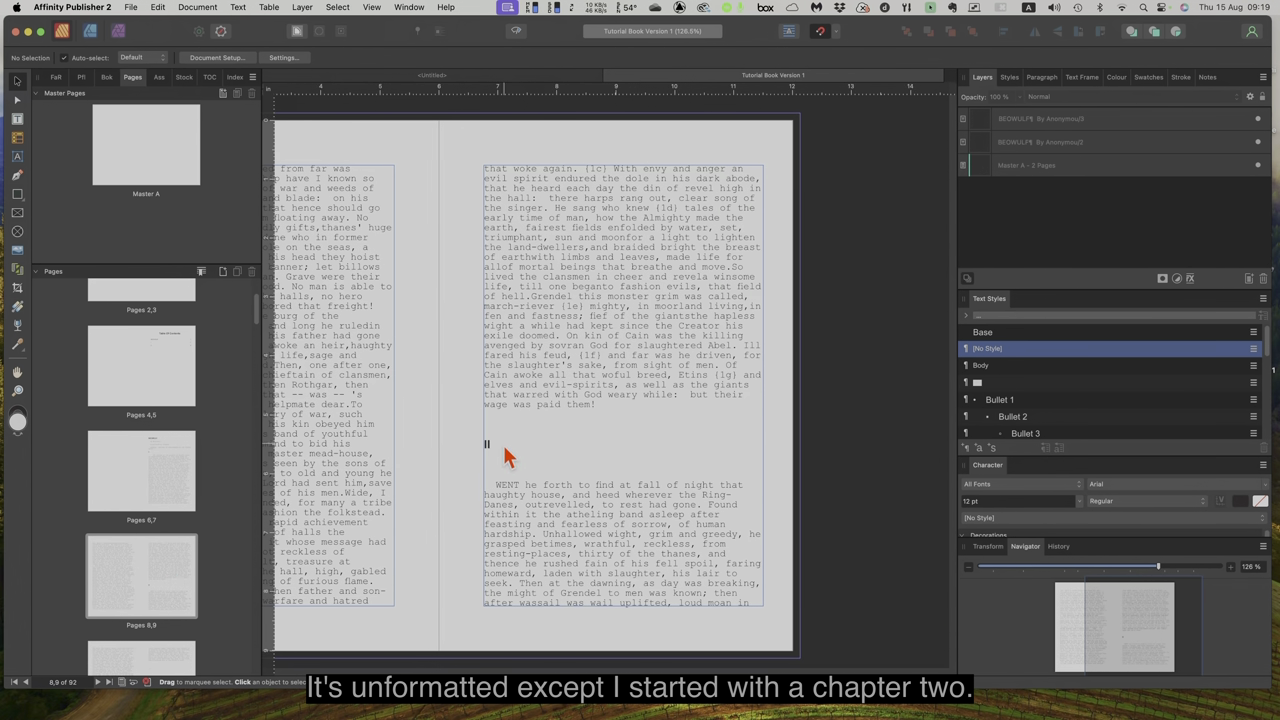
scroll(158, 575, down, 3)
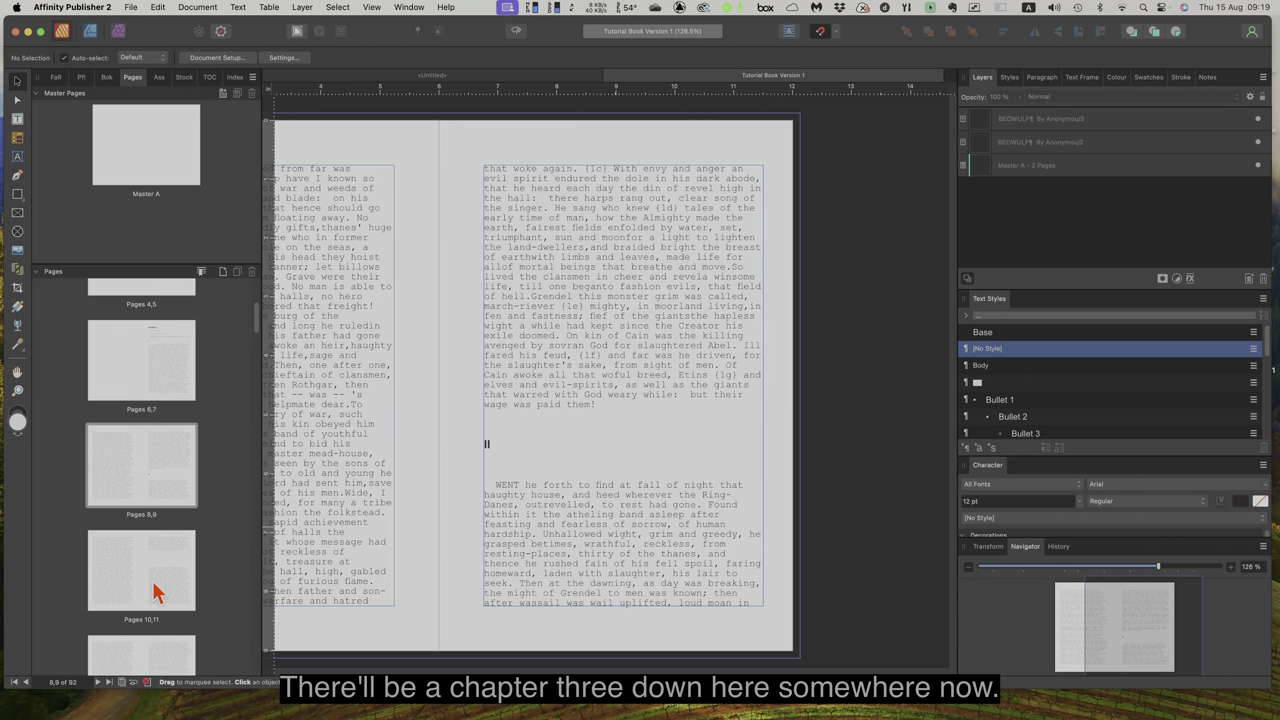
double_click(126, 515)
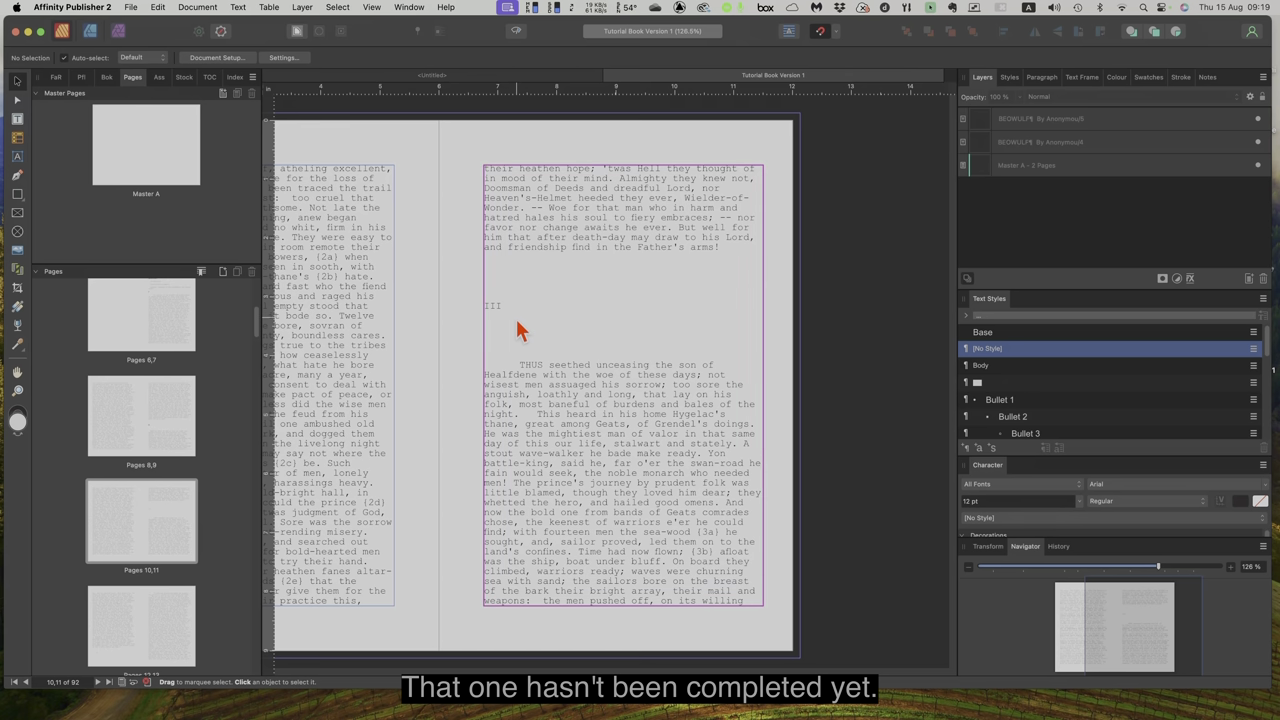
scroll(137, 570, down, 2)
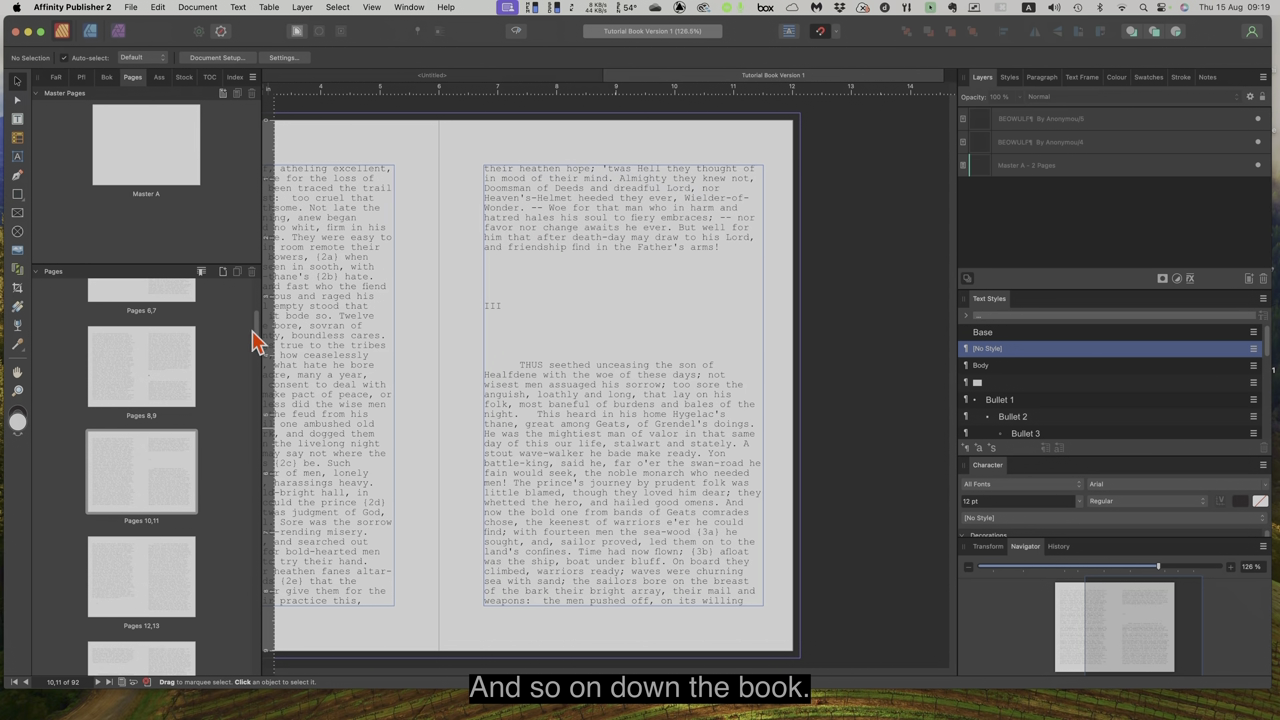
drag(254, 341, 266, 675)
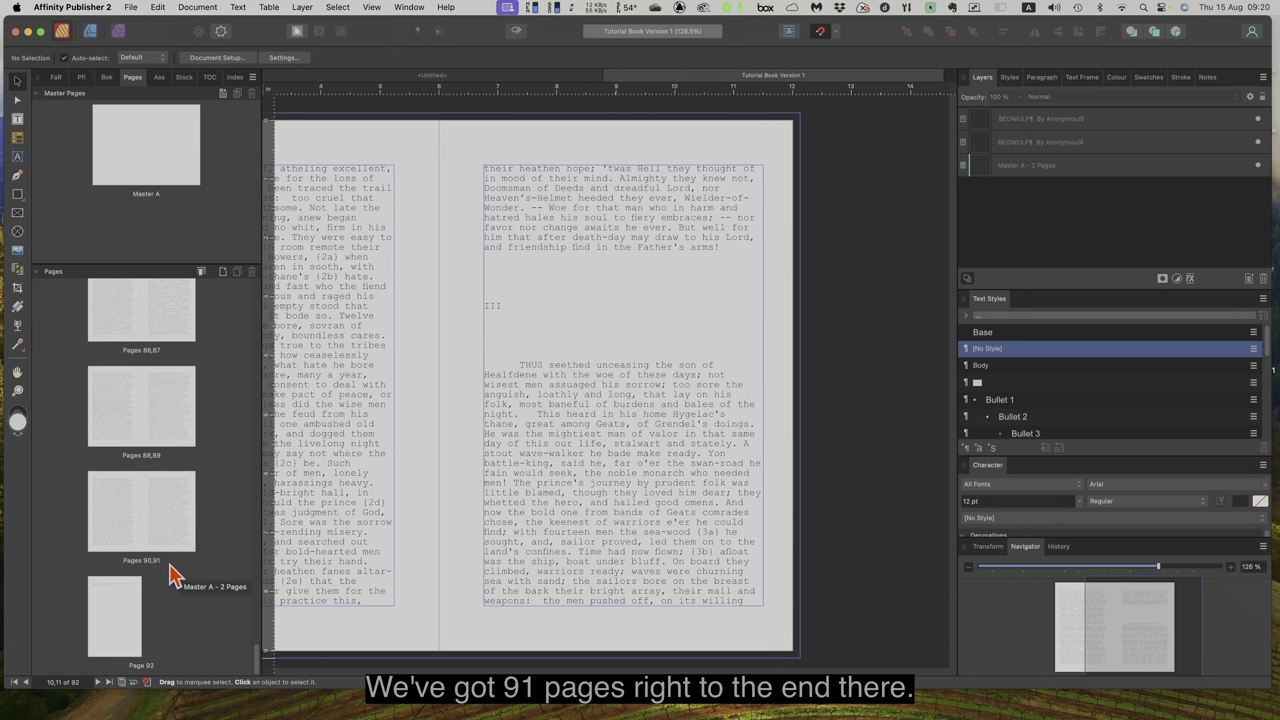
Step: Check pages 92, 90–91 and 88–89, then select the text frame on page 92
click(108, 617)
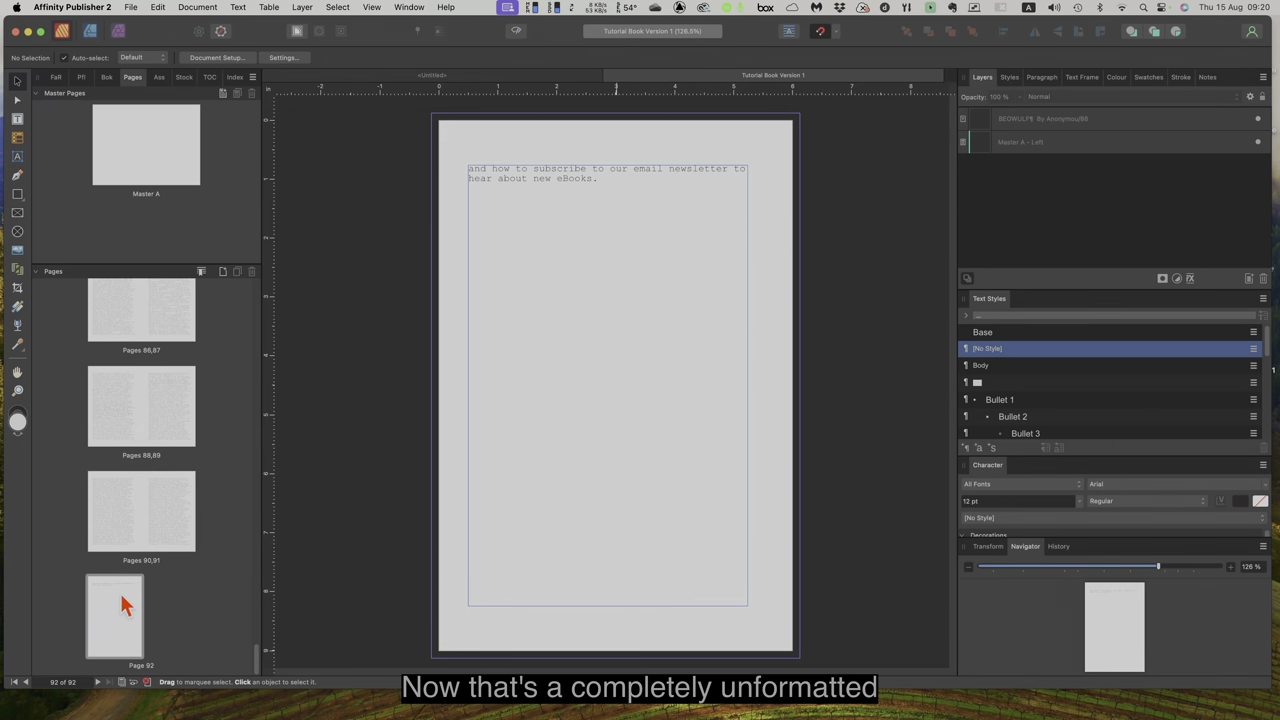
click(168, 525)
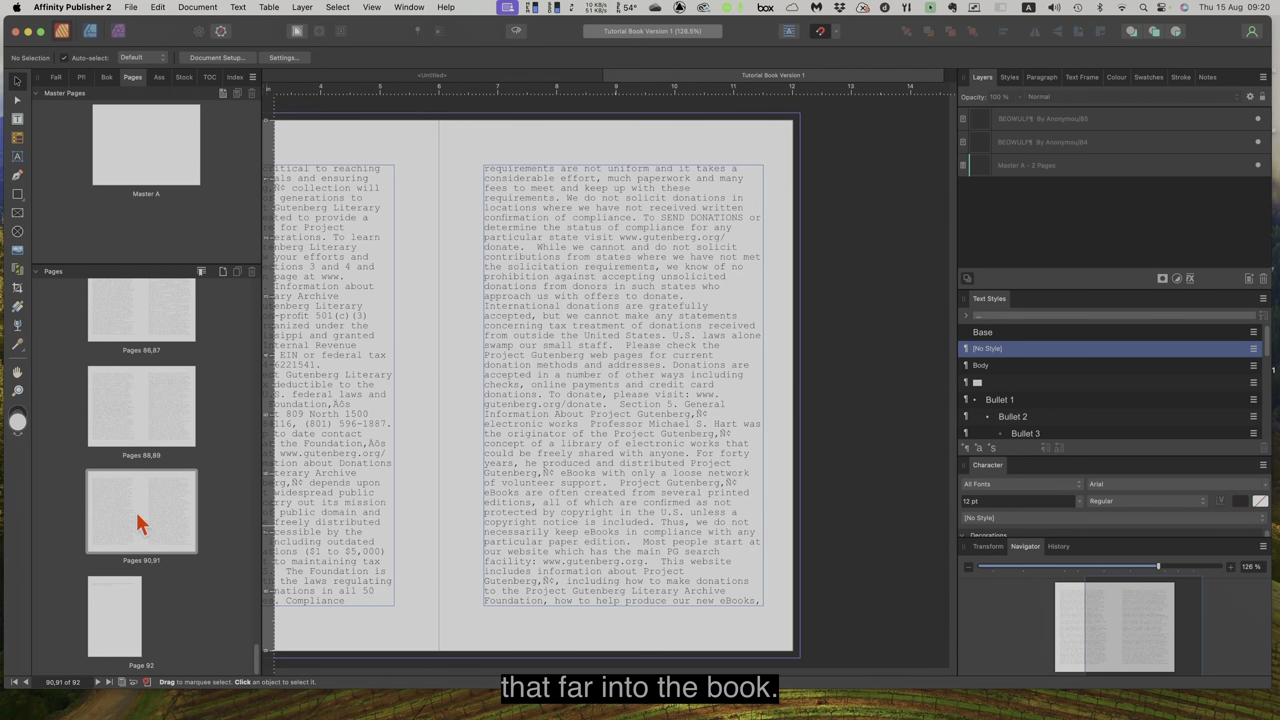
click(117, 405)
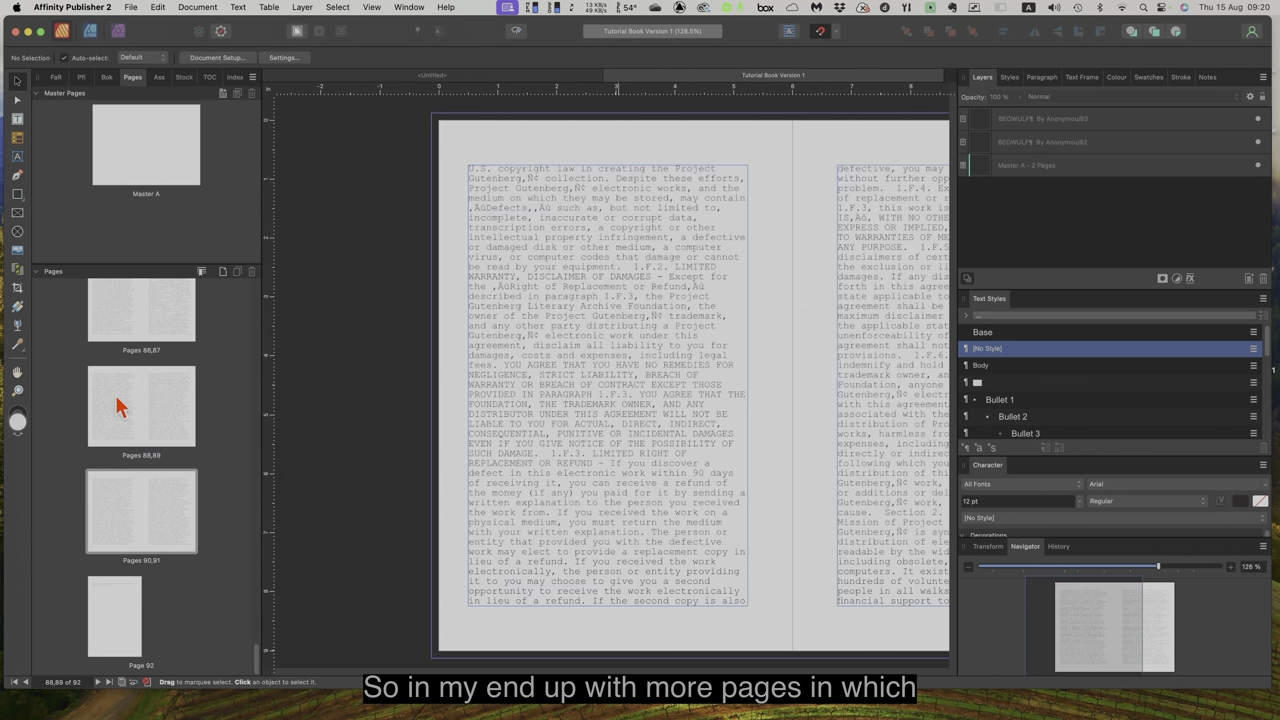
click(171, 418)
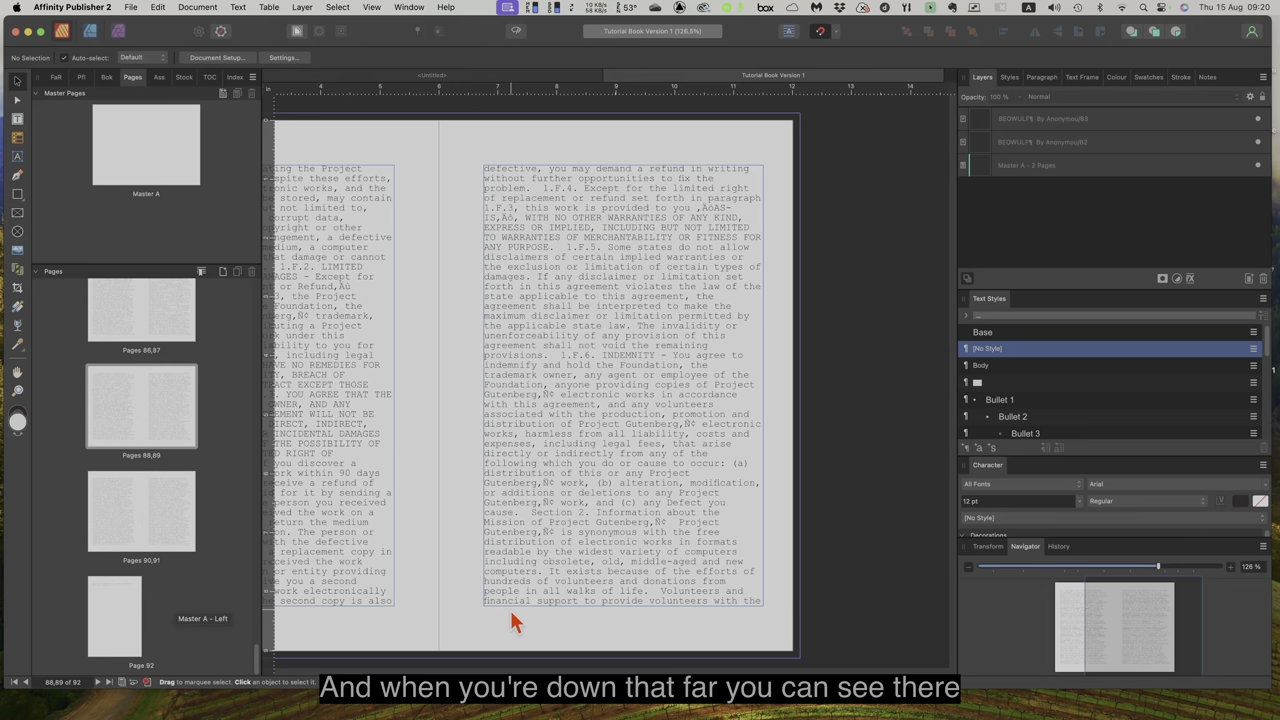
double_click(114, 620)
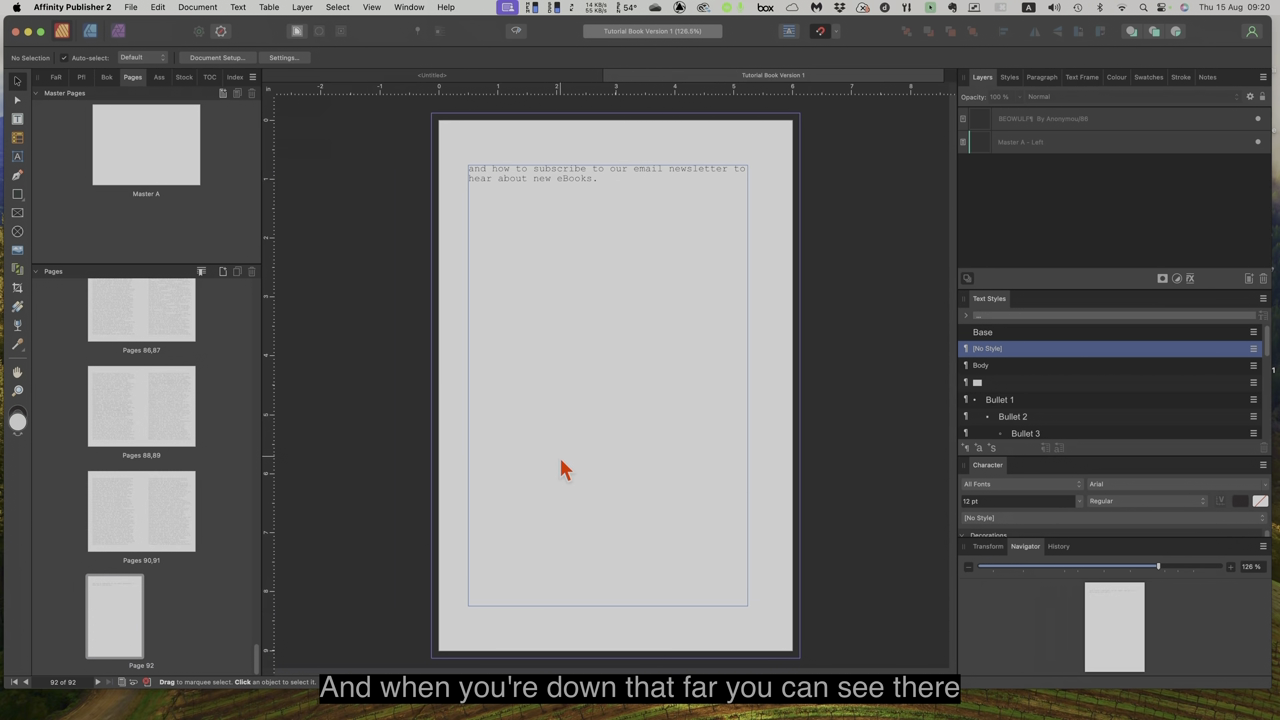
click(563, 467)
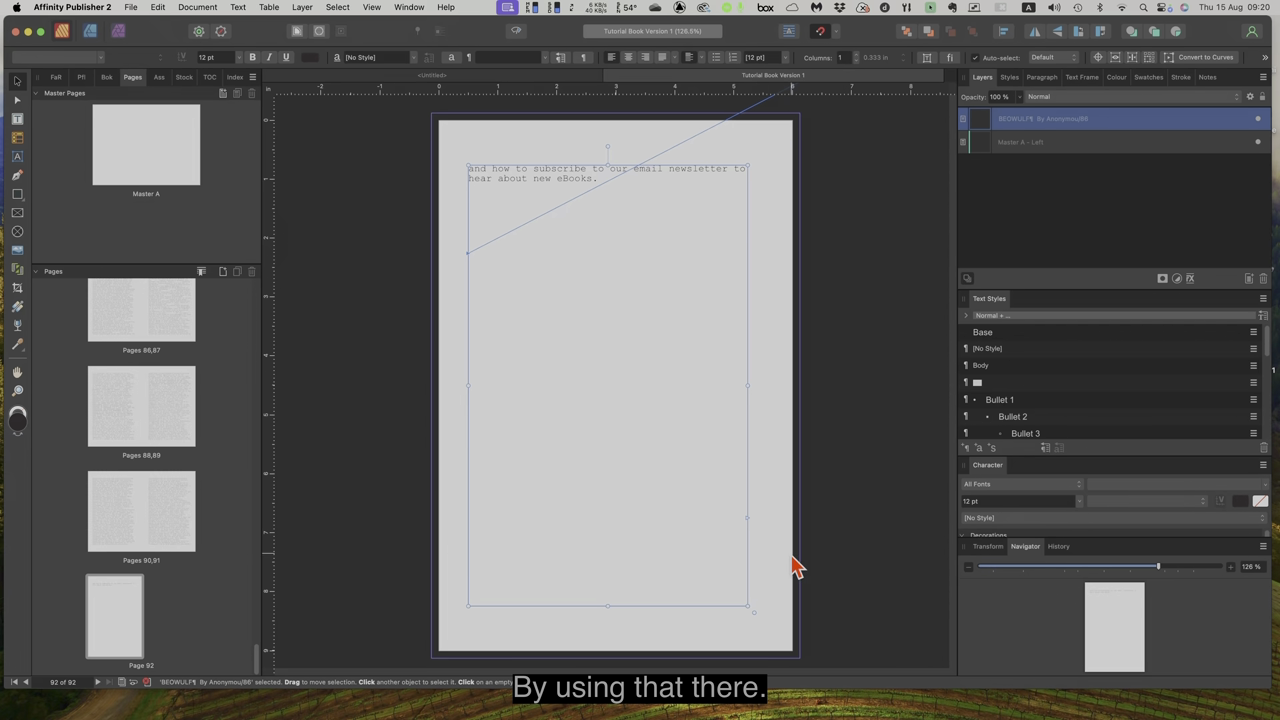
Step: Return to Page 1, the BEOWULF title page
scroll(140, 399, up, 3)
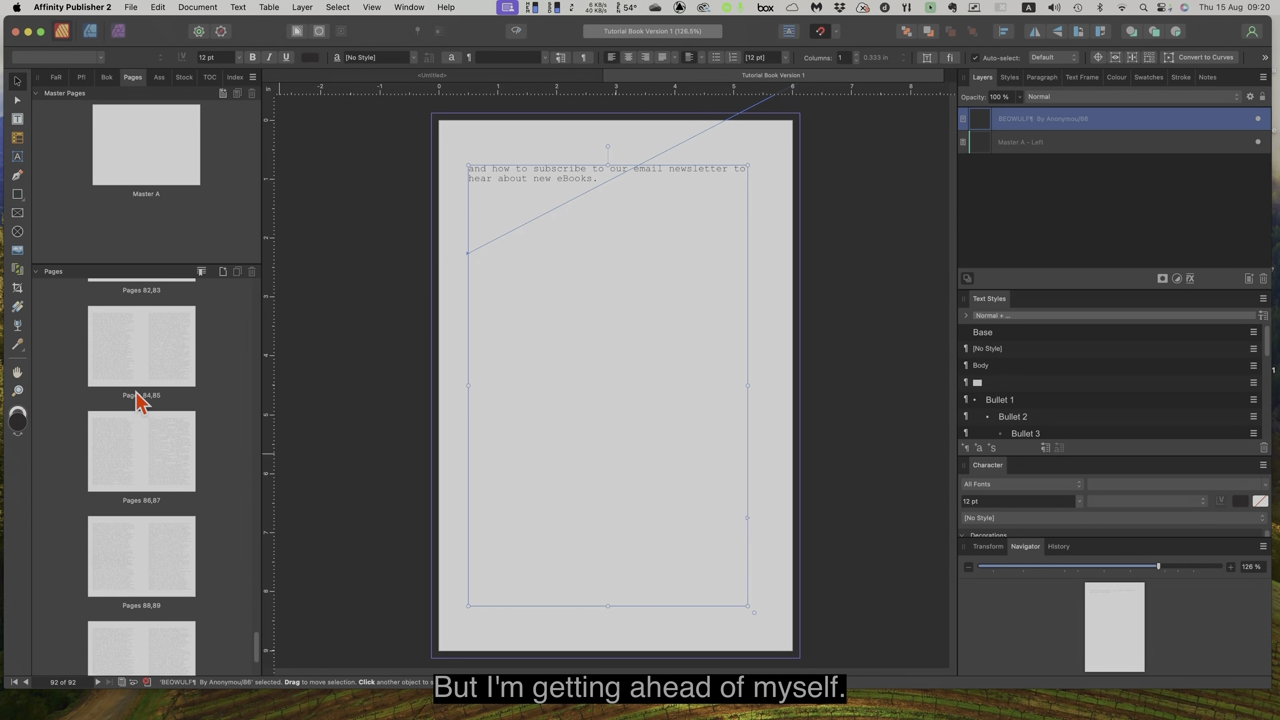
scroll(143, 402, up, 6)
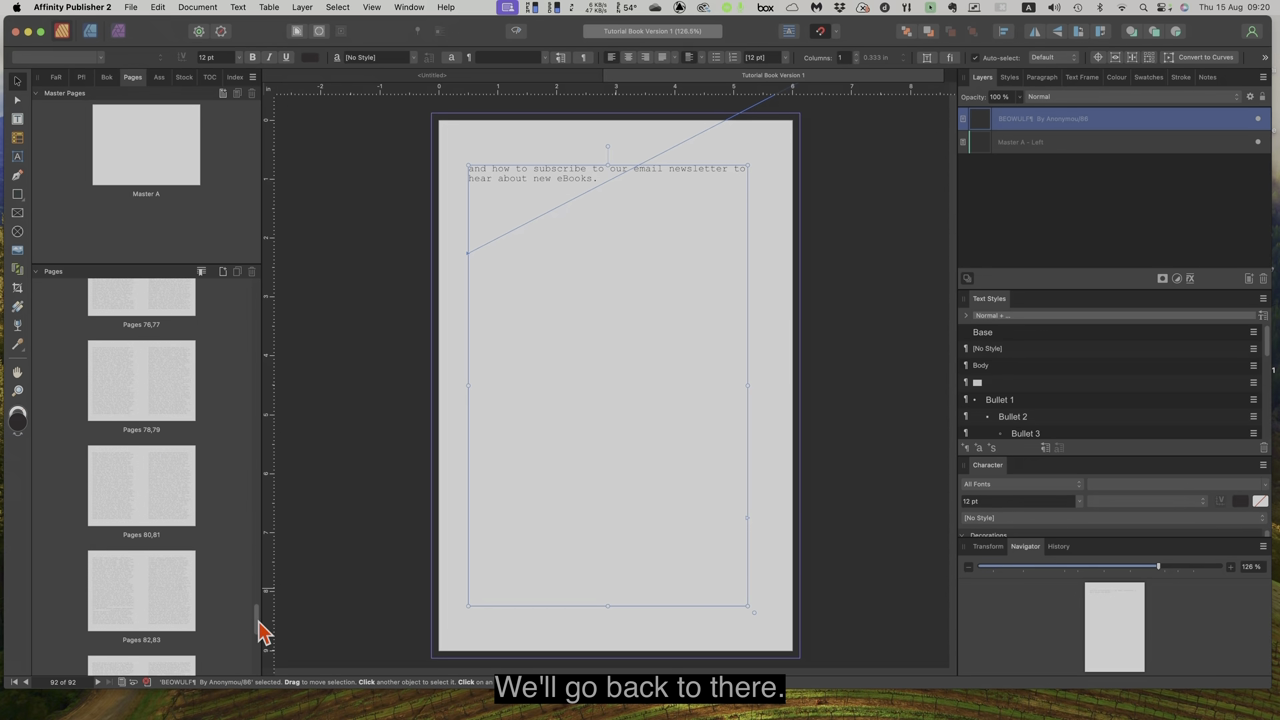
drag(262, 632, 257, 280)
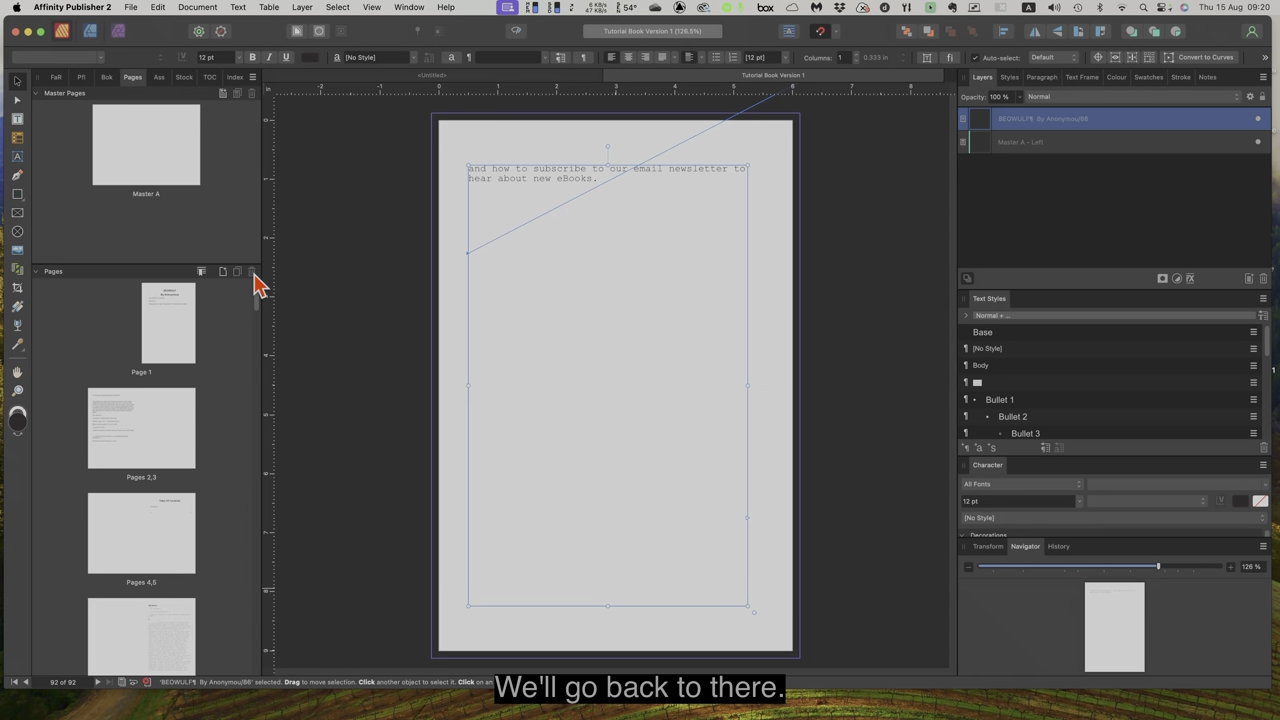
double_click(171, 340)
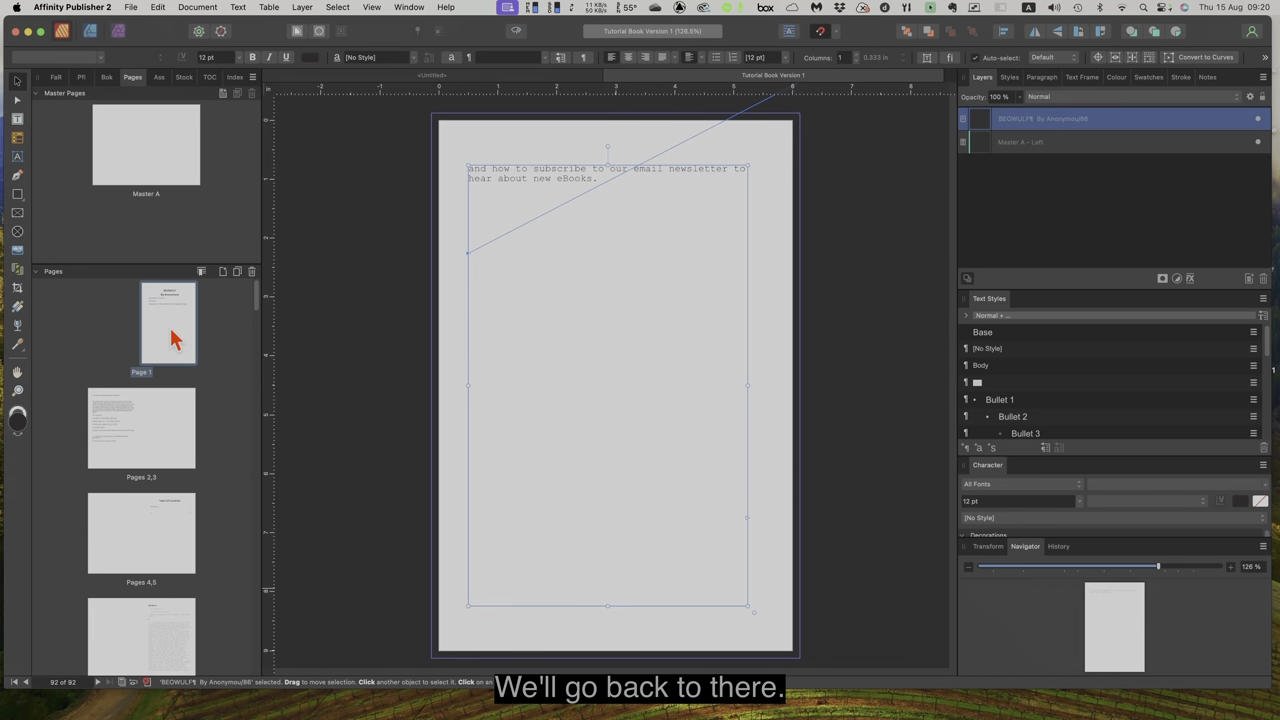
Step: Compare the blank Untitled document with Tutorial Book Version 1, ending on Untitled
click(485, 77)
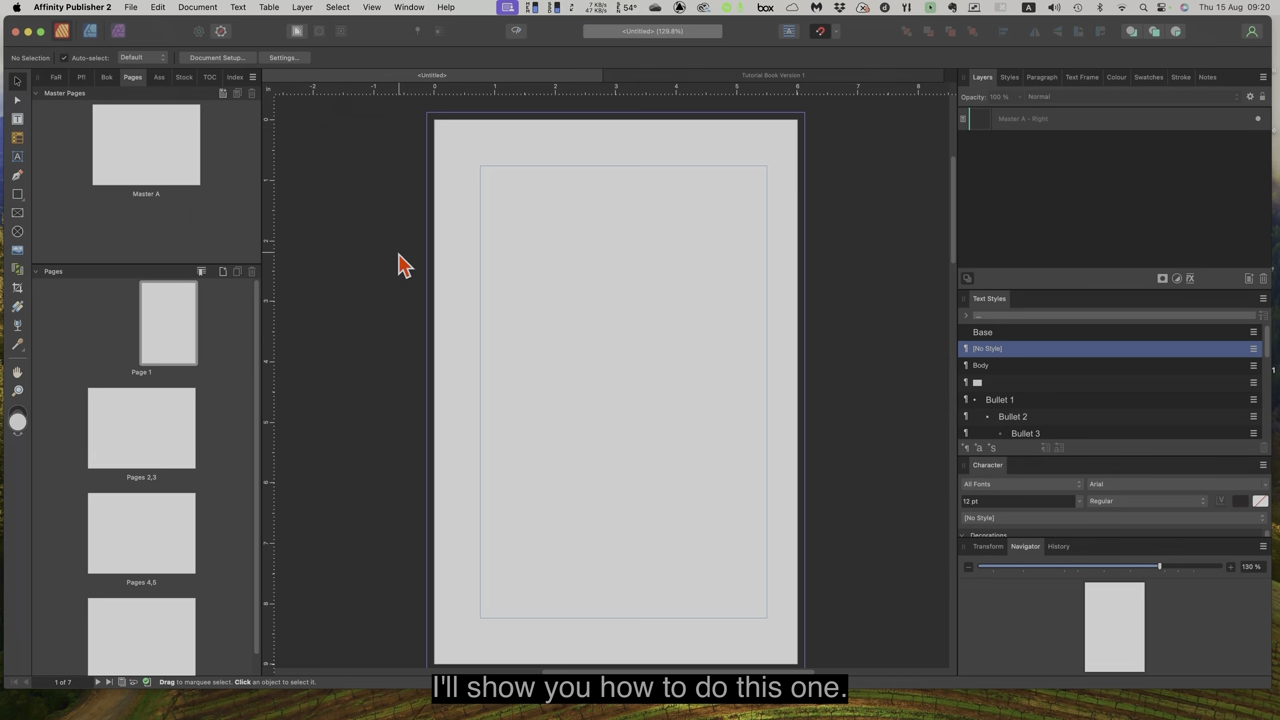
click(704, 78)
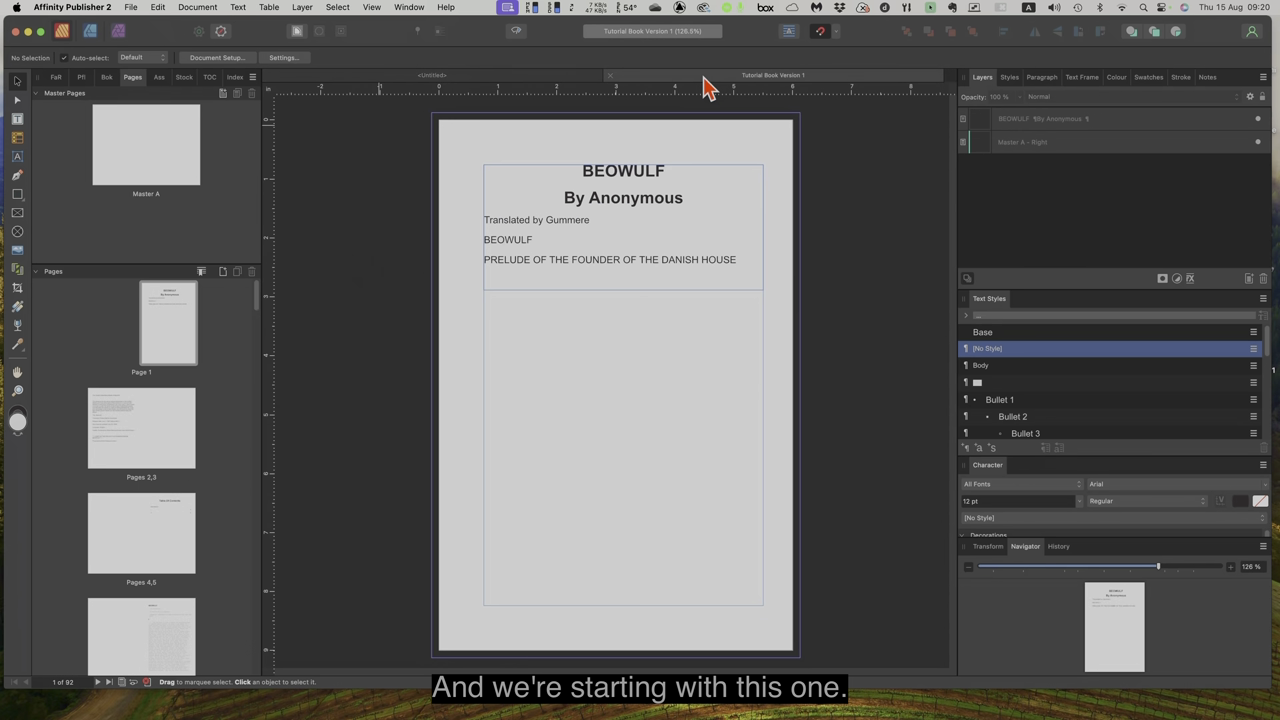
click(461, 79)
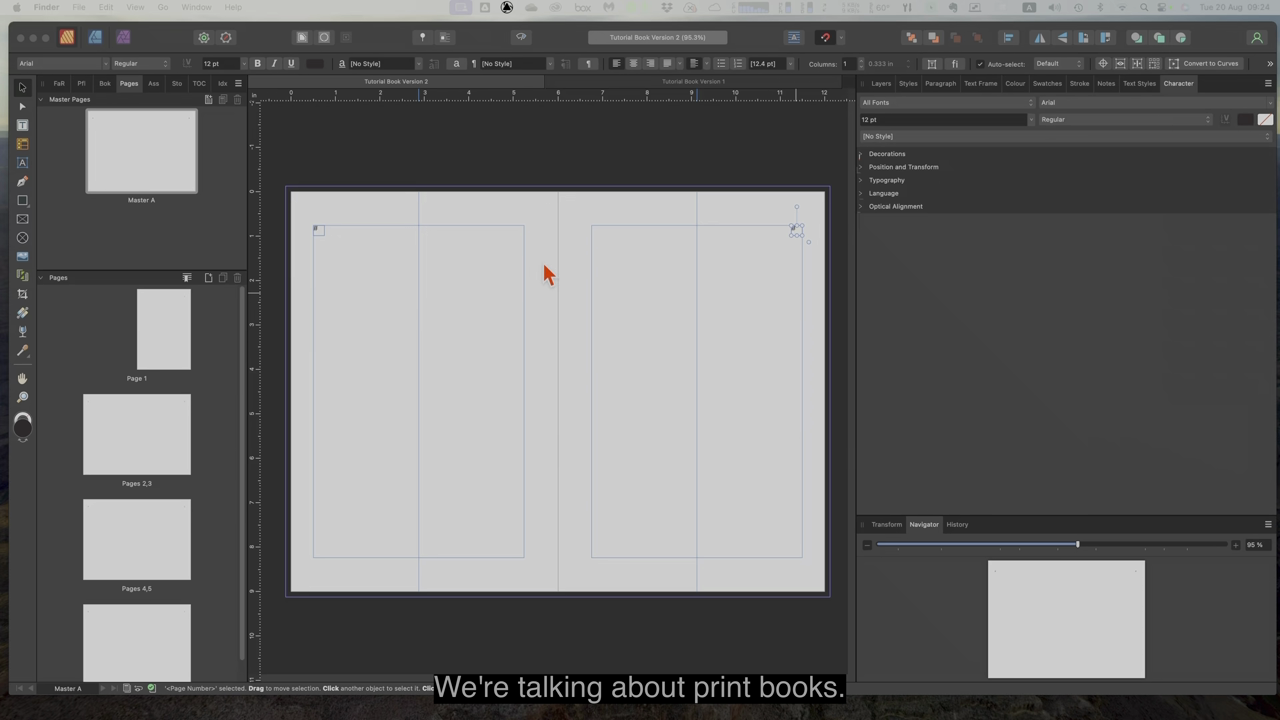
Step: Check the page-number fields at the top outer corners of both Master A pages
click(318, 231)
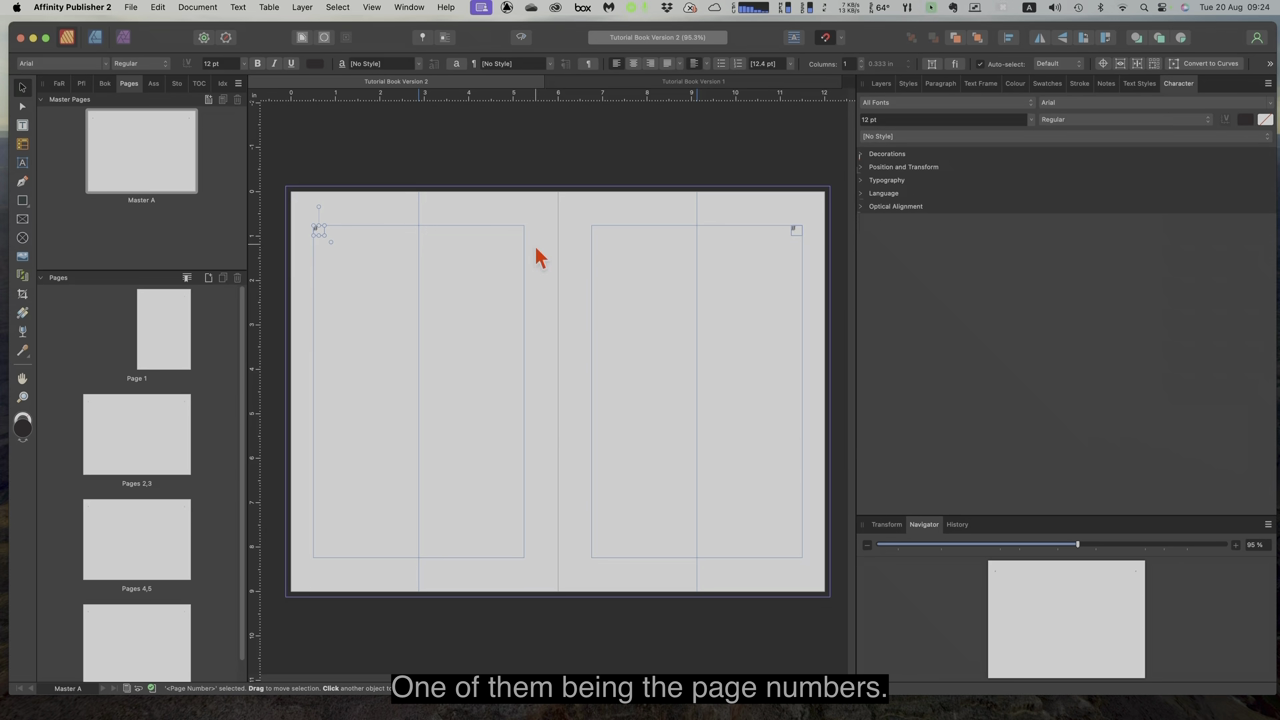
click(795, 233)
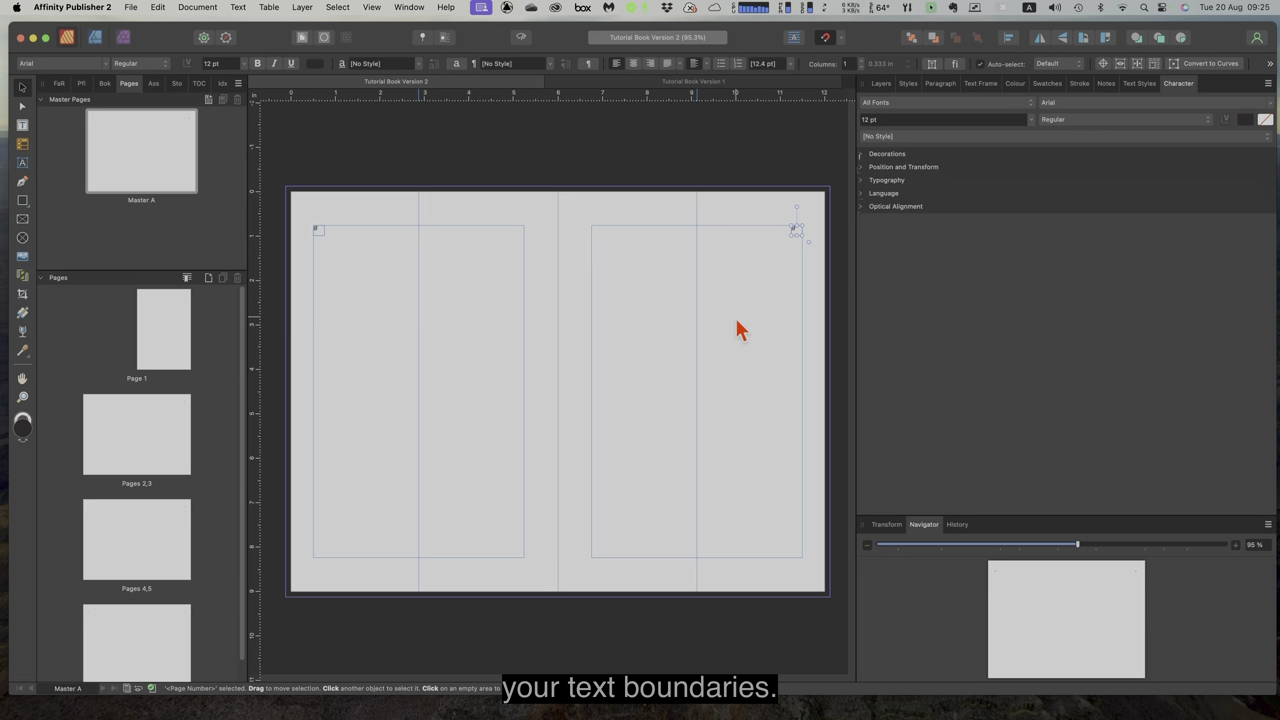
click(316, 233)
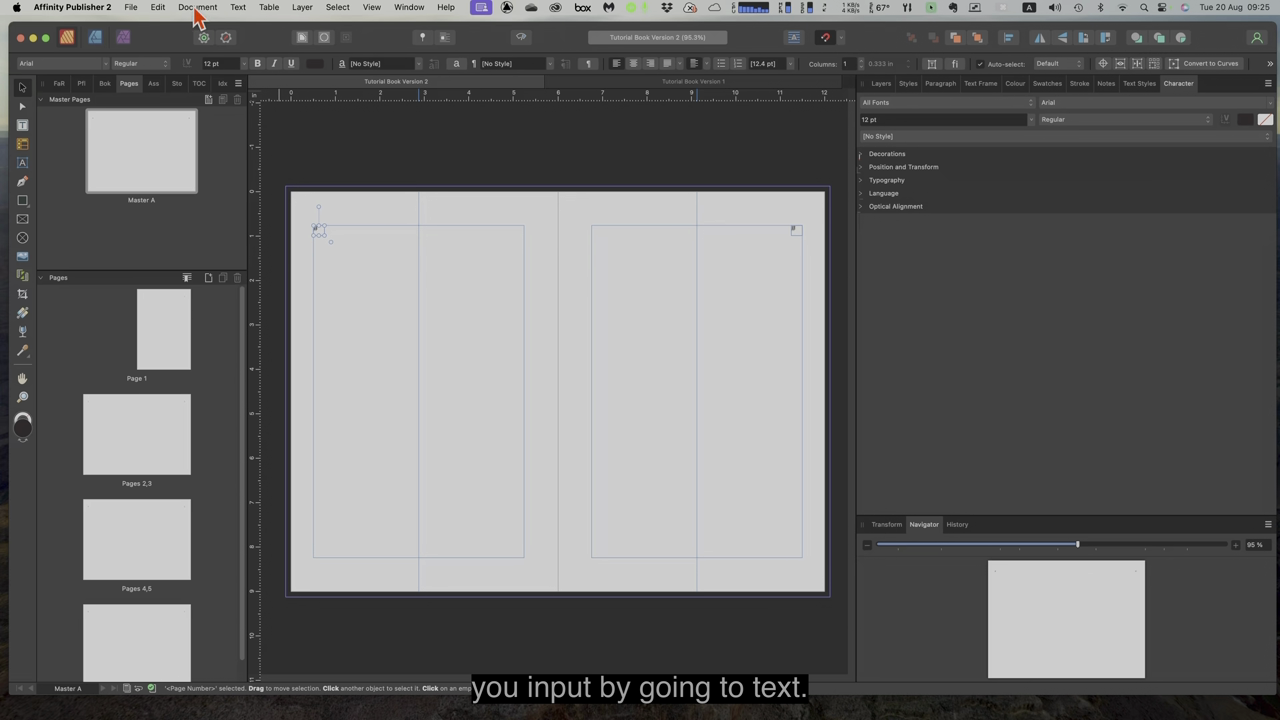
click(238, 8)
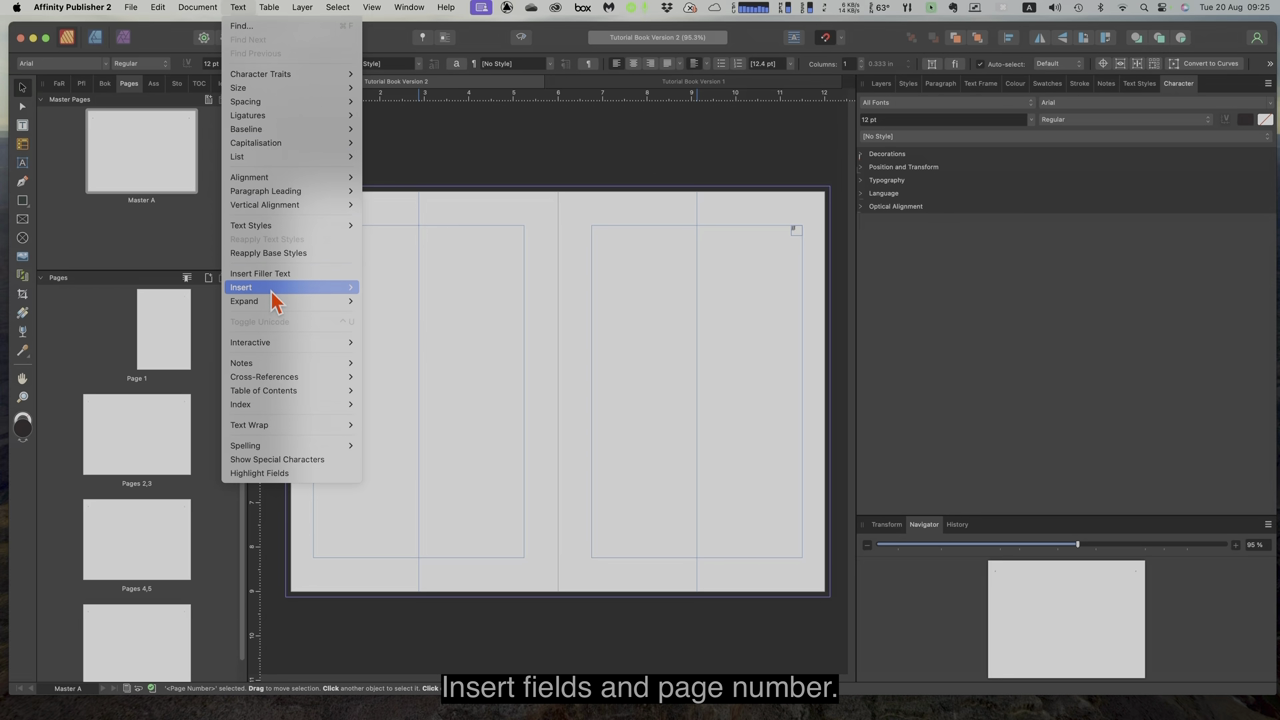
mouse_move(271, 291)
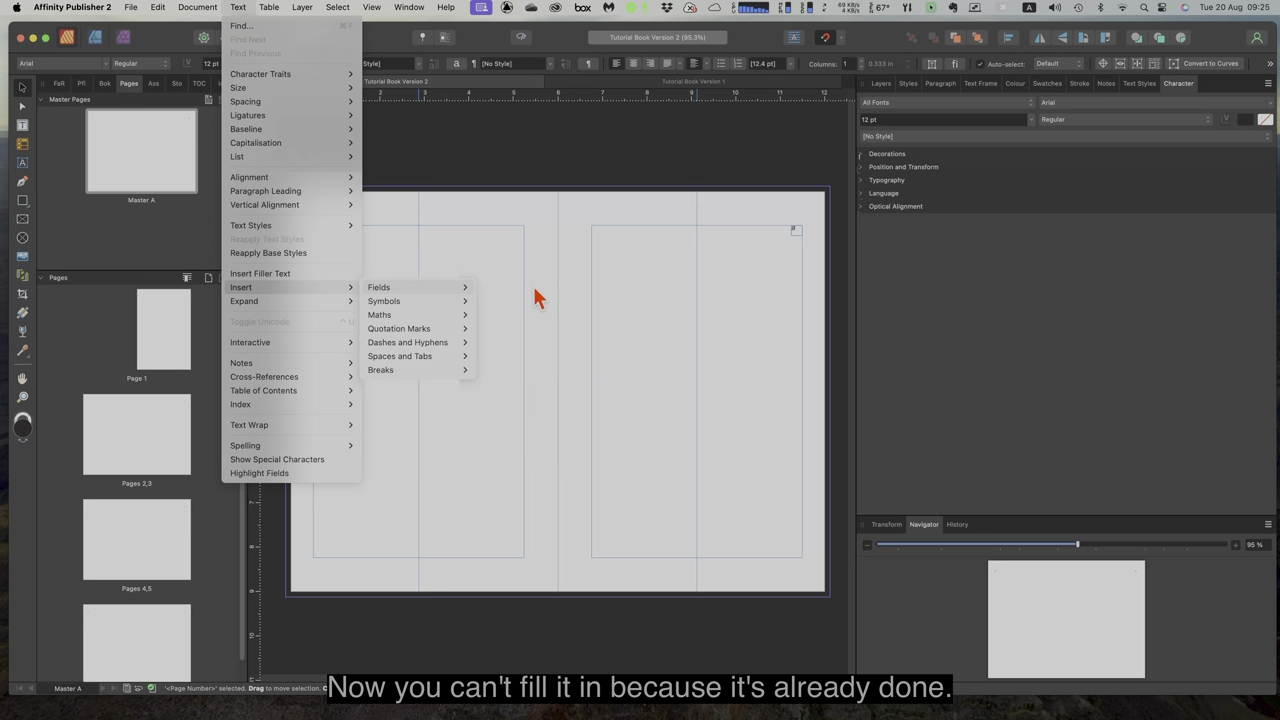
mouse_move(410, 287)
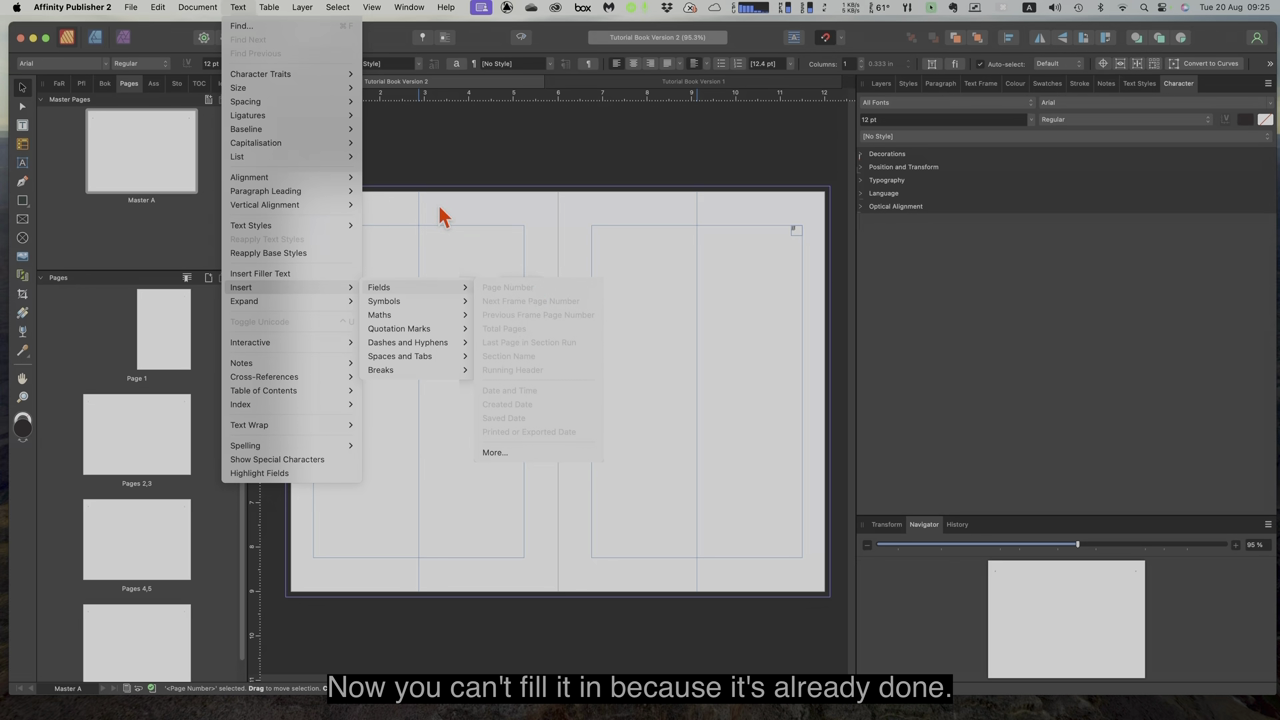
click(437, 158)
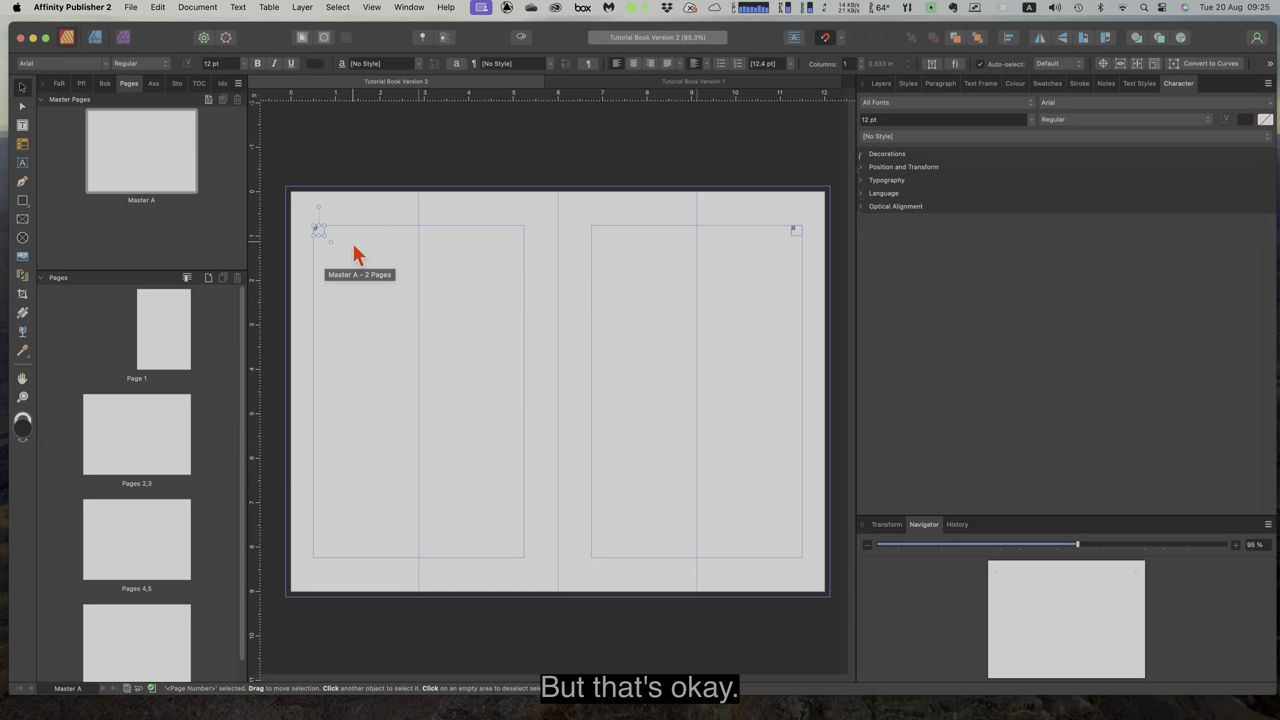
click(796, 234)
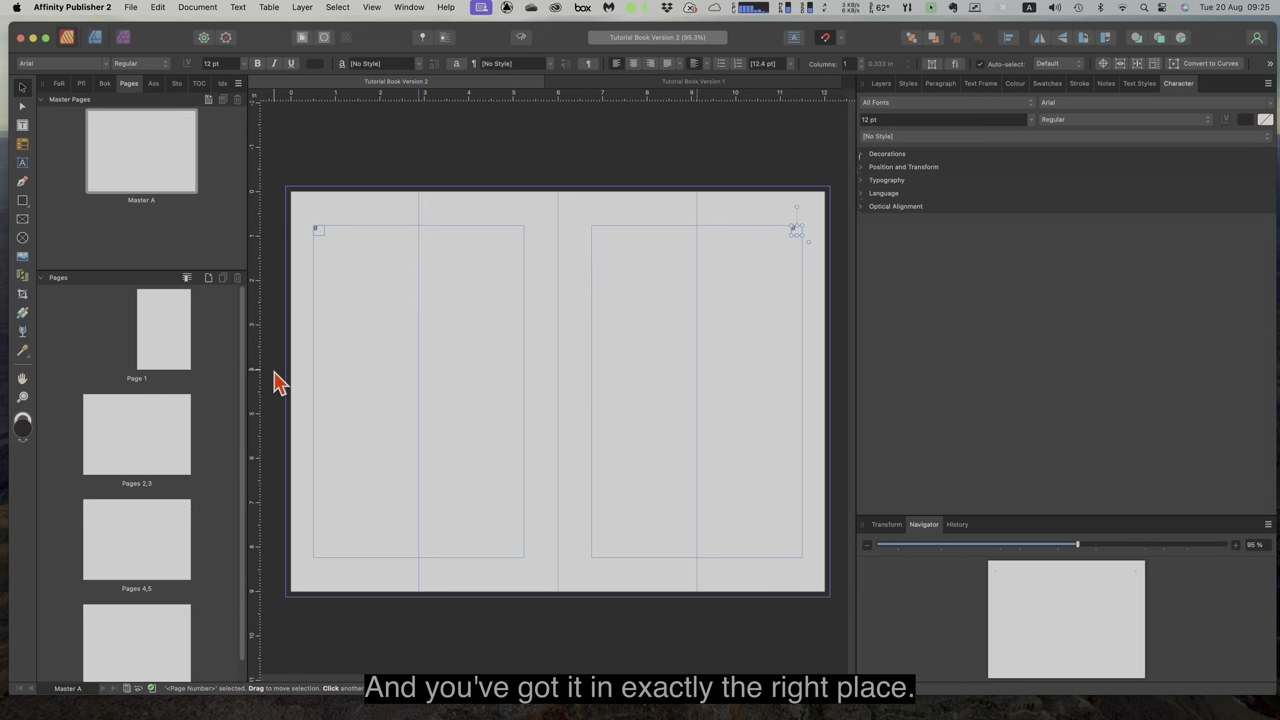
scroll(168, 400, down, 2)
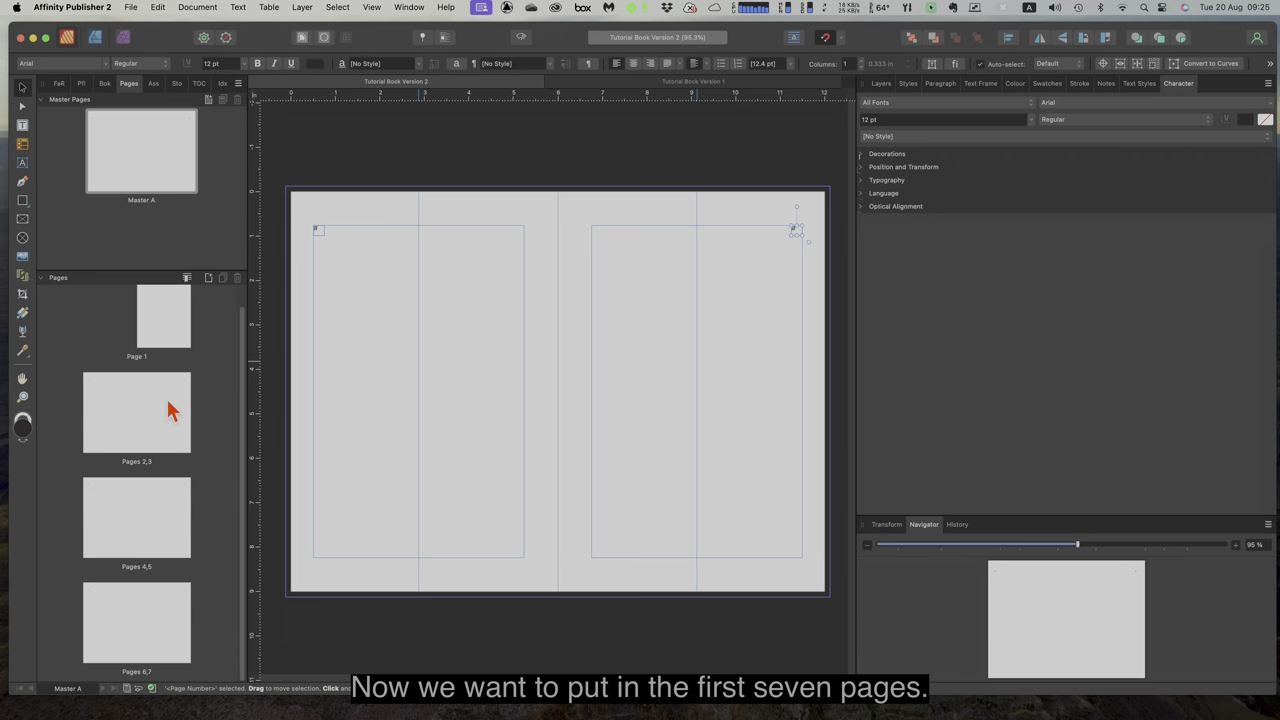
click(155, 336)
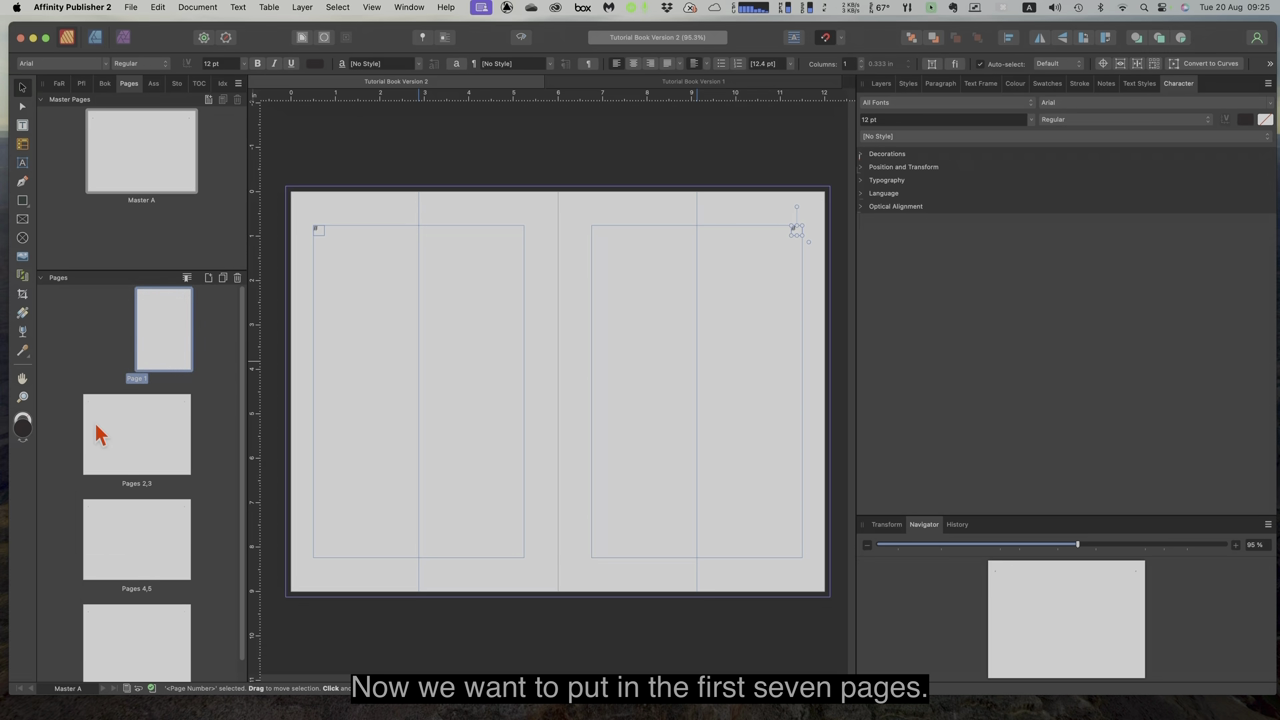
click(166, 442)
click(107, 527)
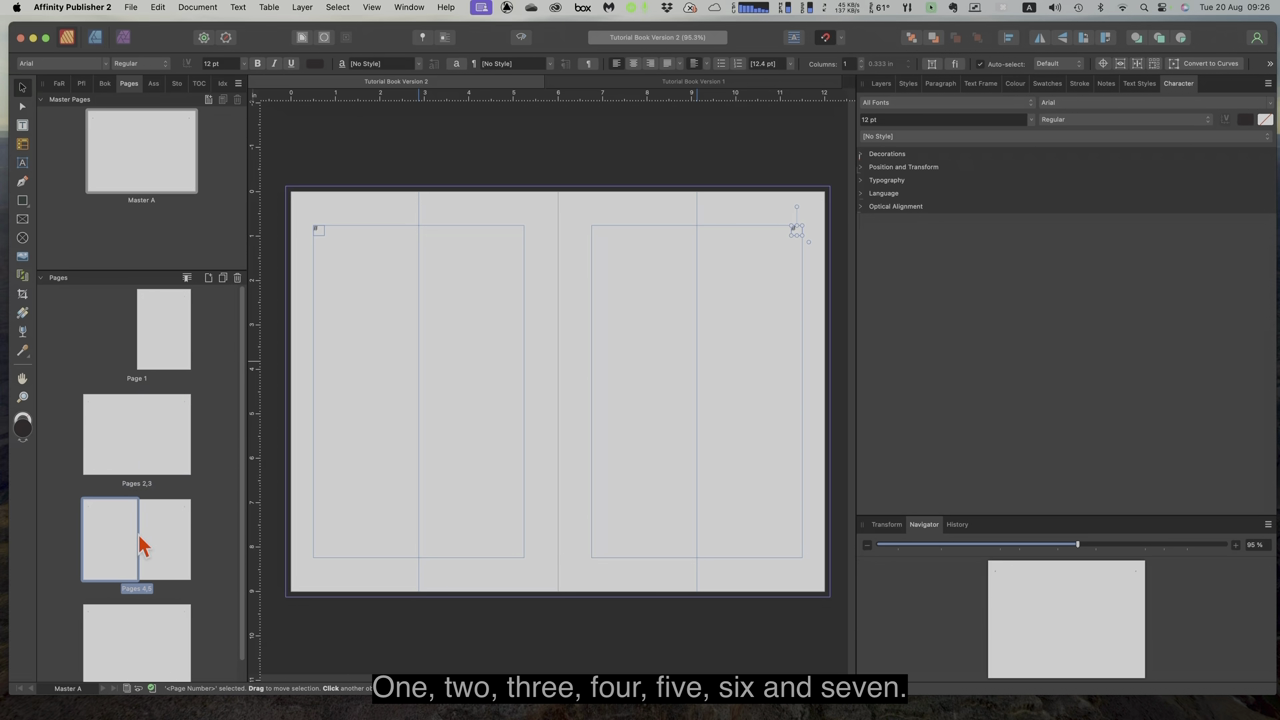
click(110, 643)
click(175, 648)
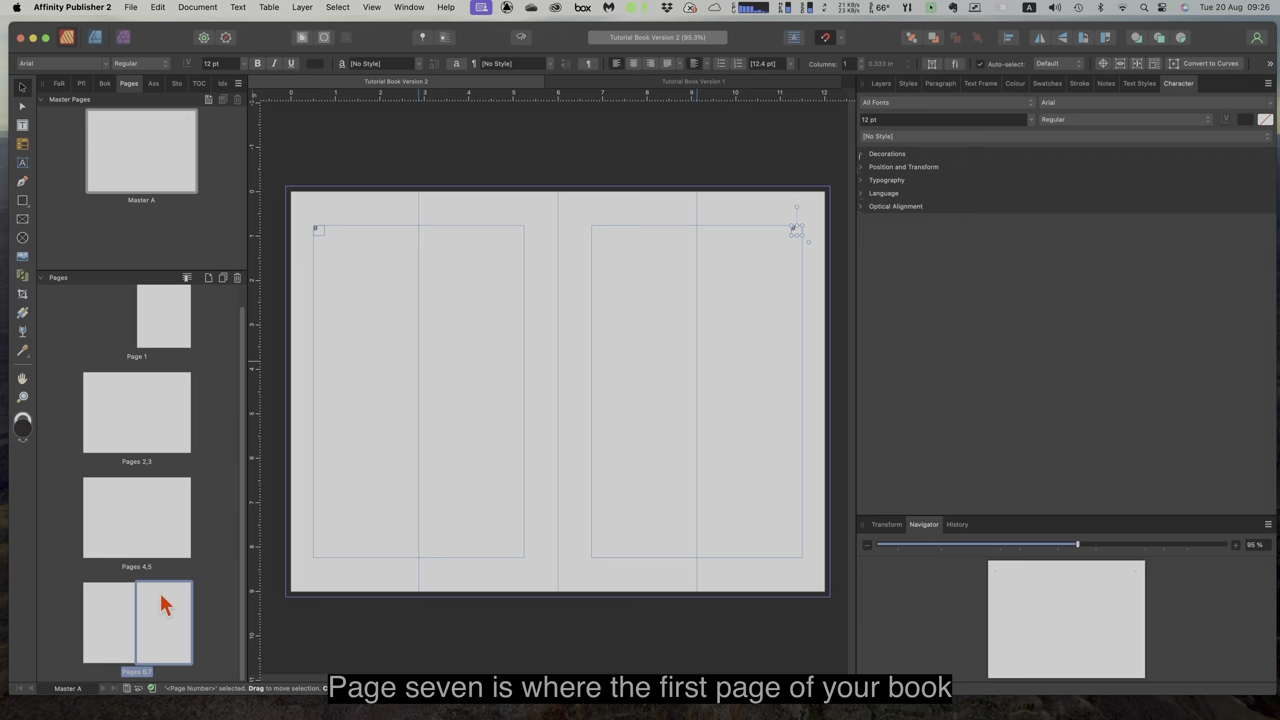
click(165, 330)
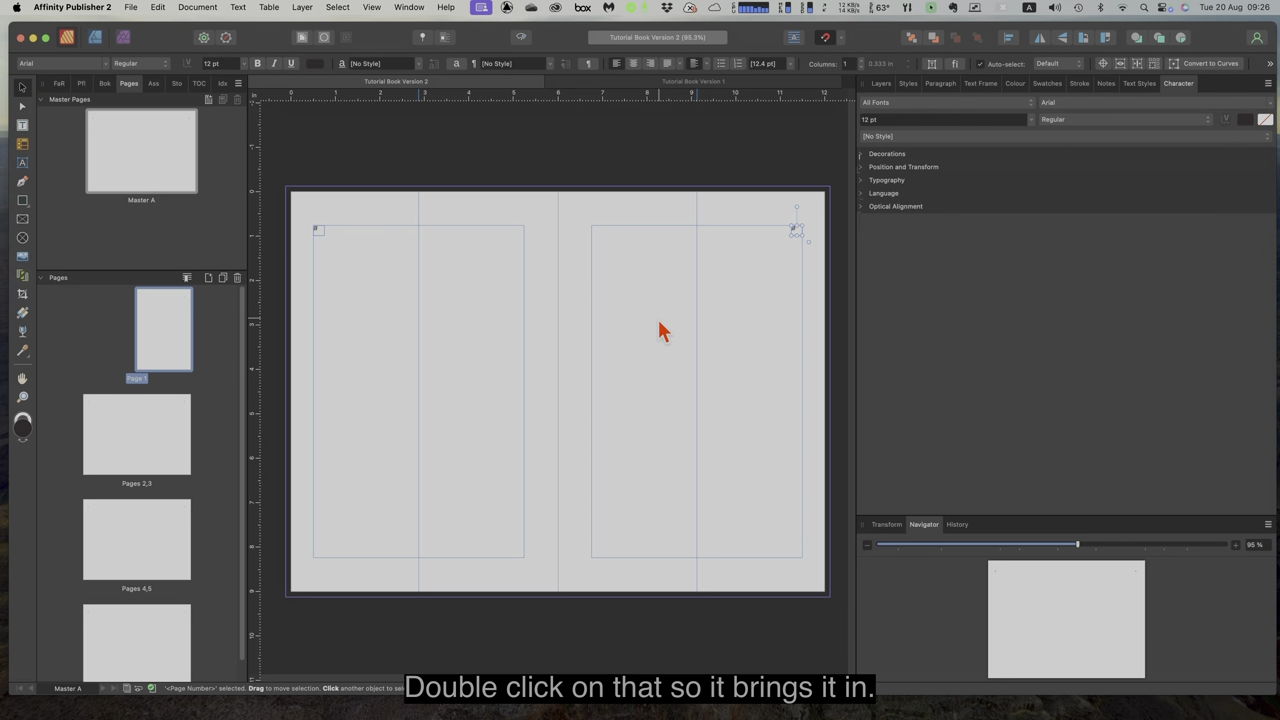
Step: Nudge Page 1's empty text frame below the page number, then show Tutorial Book Version 1's layers
double_click(163, 337)
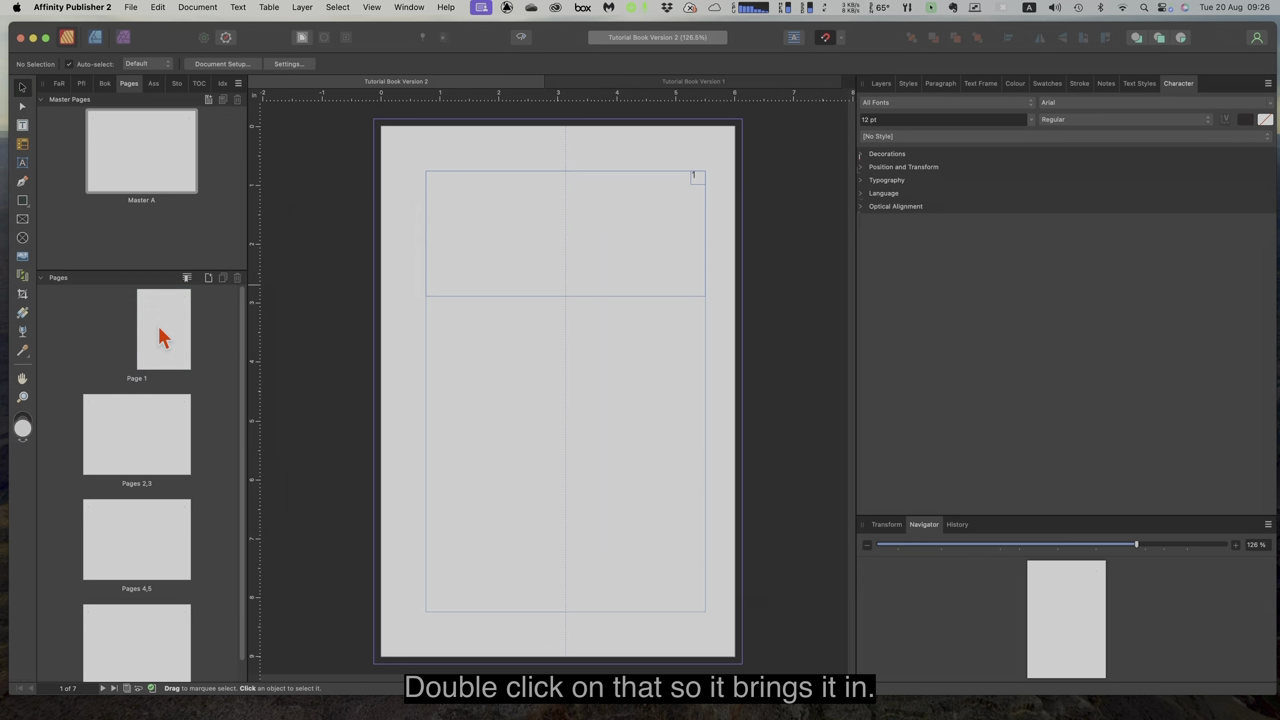
click(603, 252)
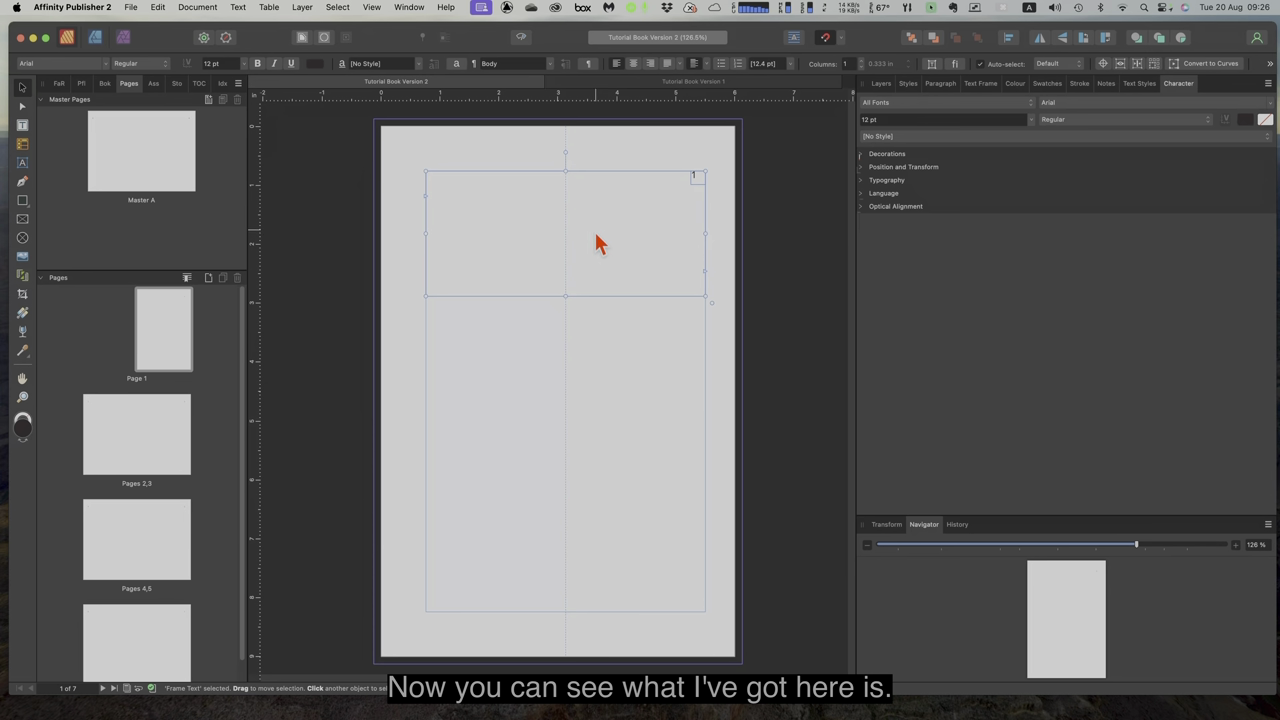
drag(596, 236, 598, 248)
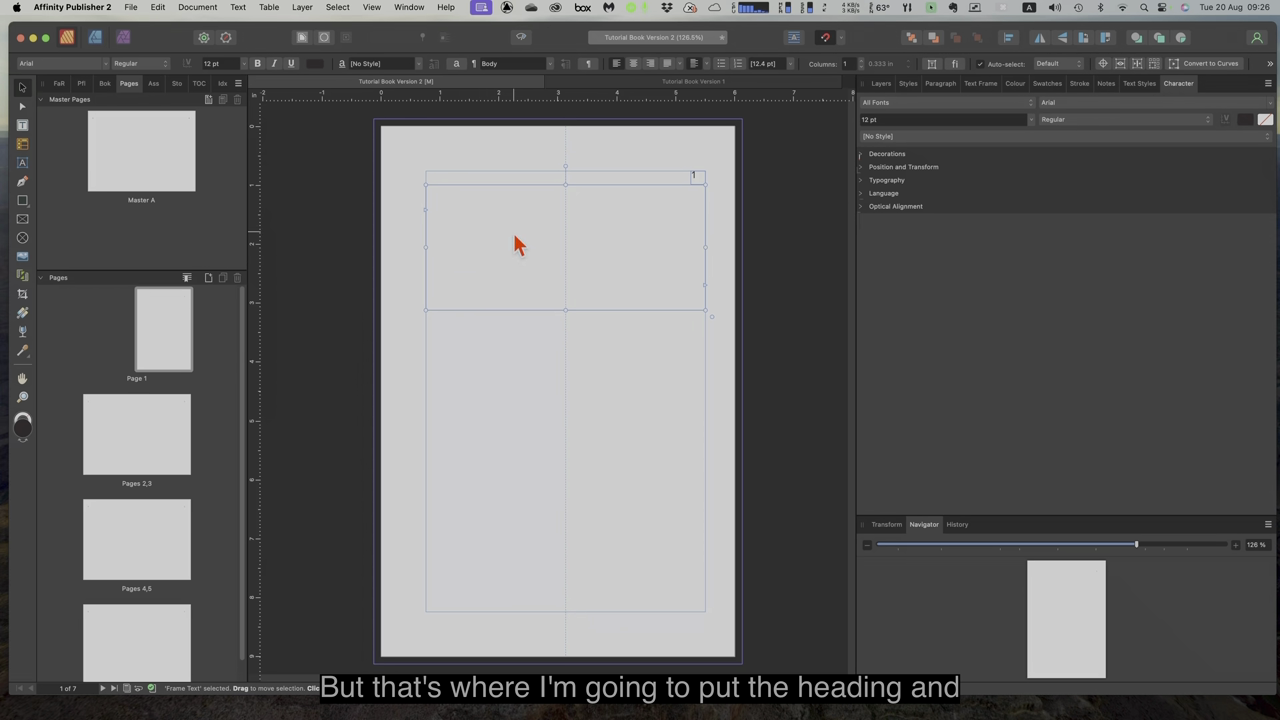
click(619, 84)
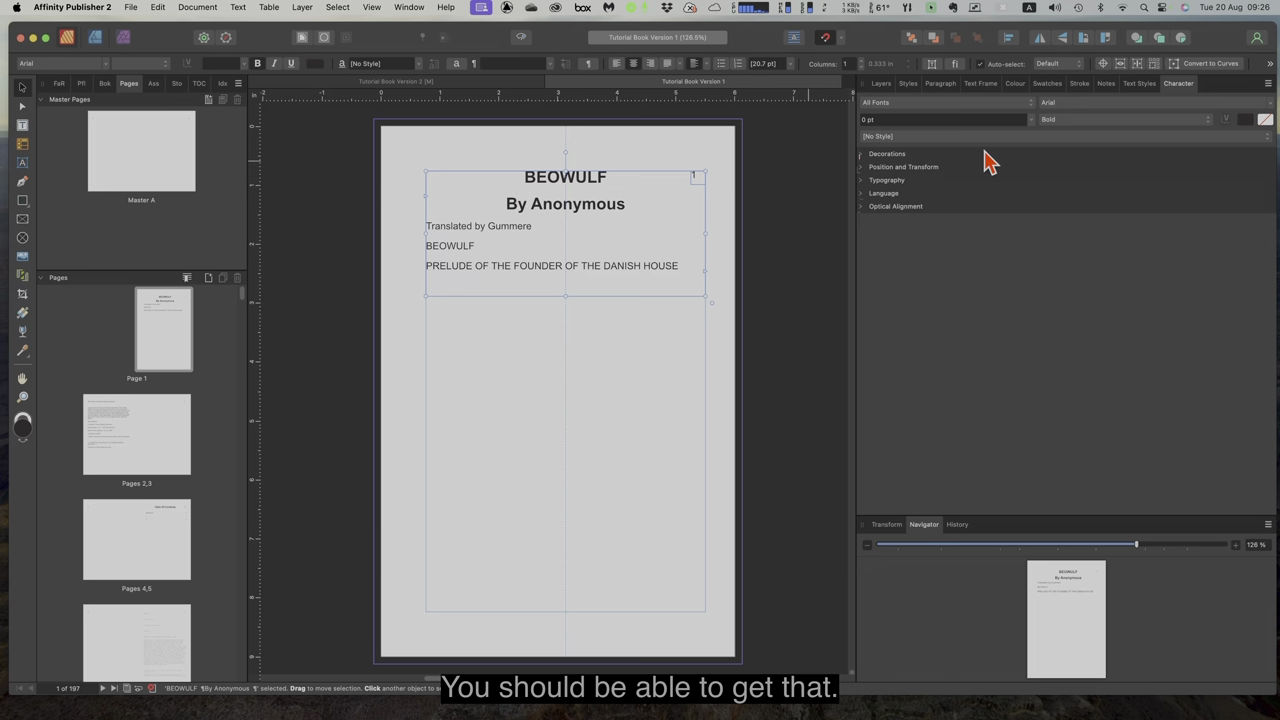
click(881, 84)
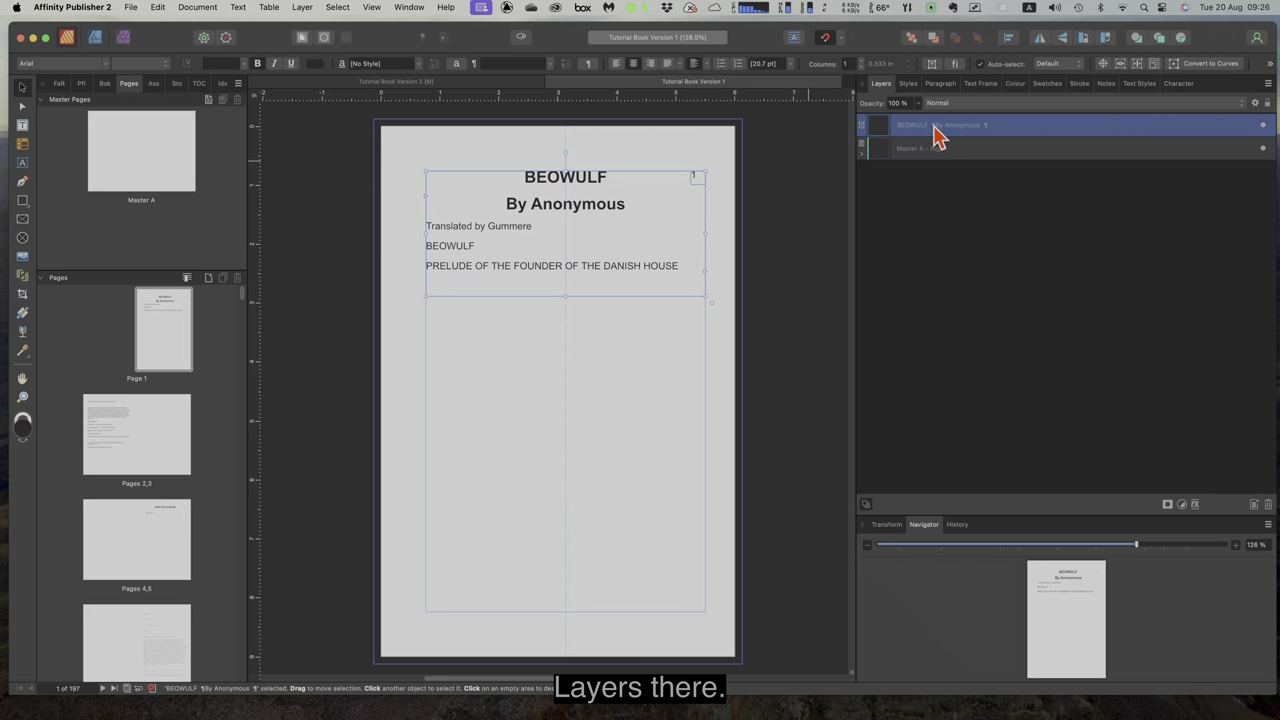
Step: In Version 2, swap Page 1's empty frame for the pasted BEOWULF title, placed below the page number
click(432, 86)
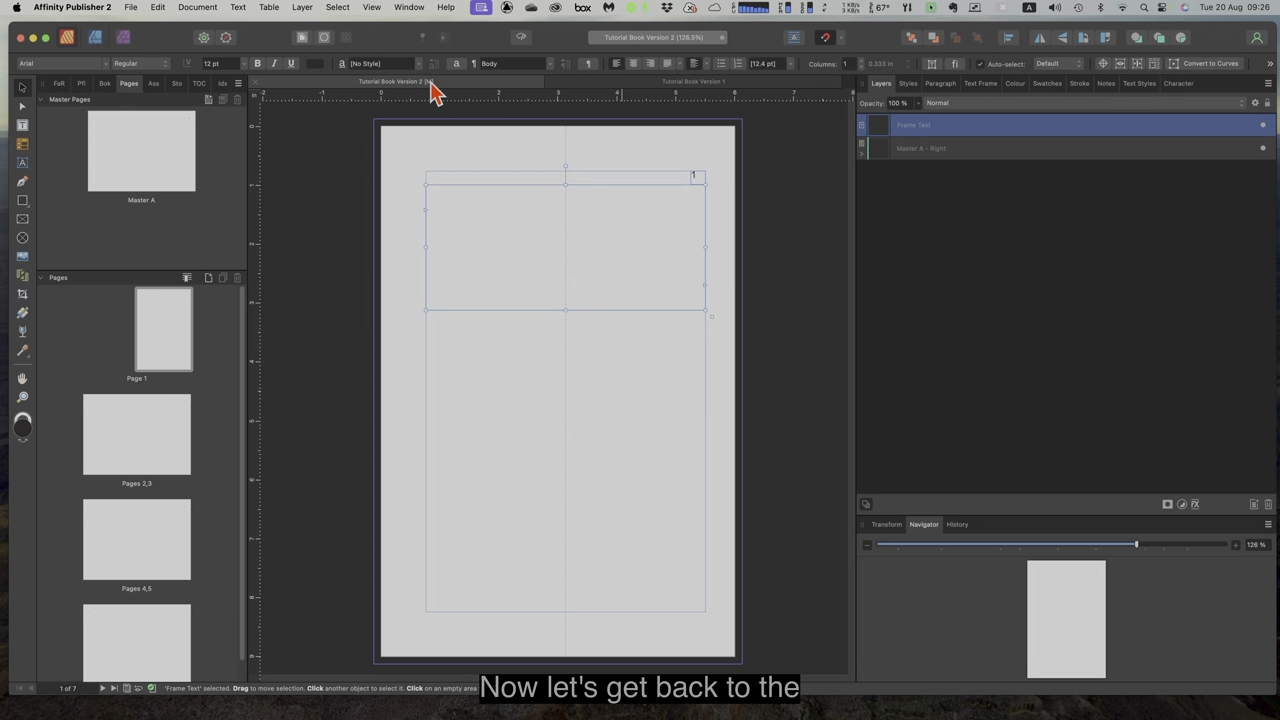
double_click(464, 211)
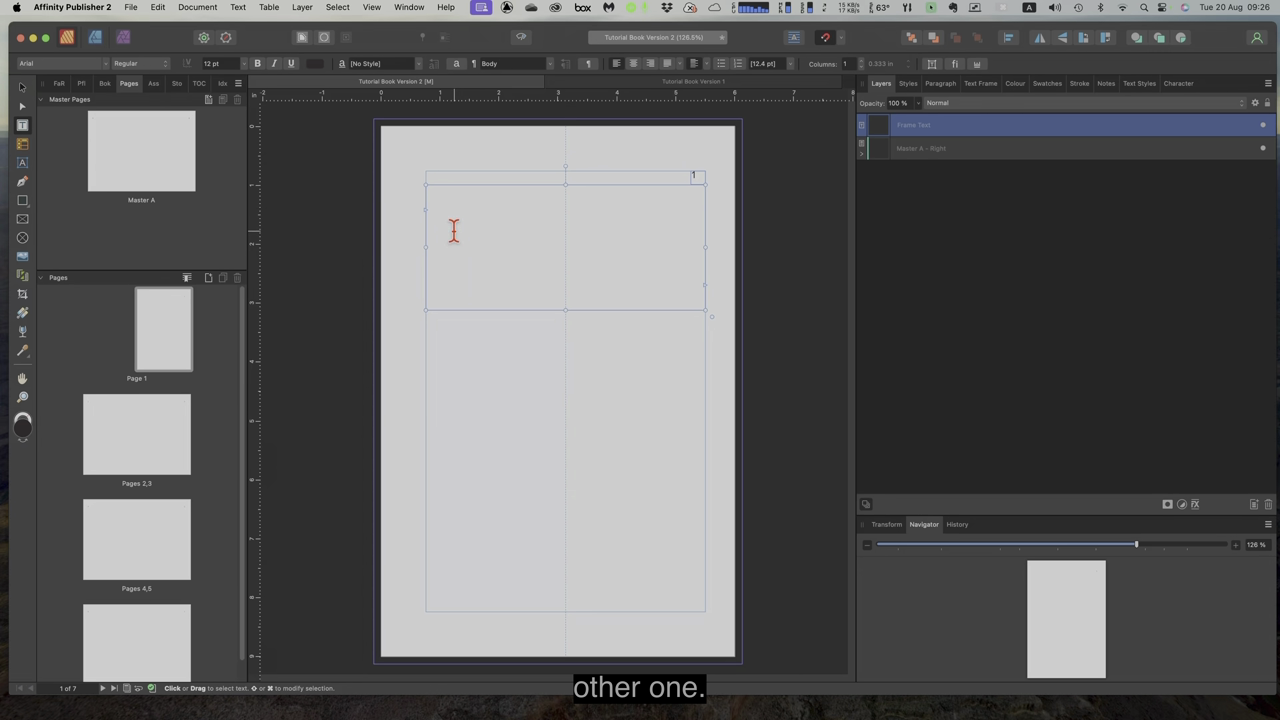
key(Escape)
click(22, 87)
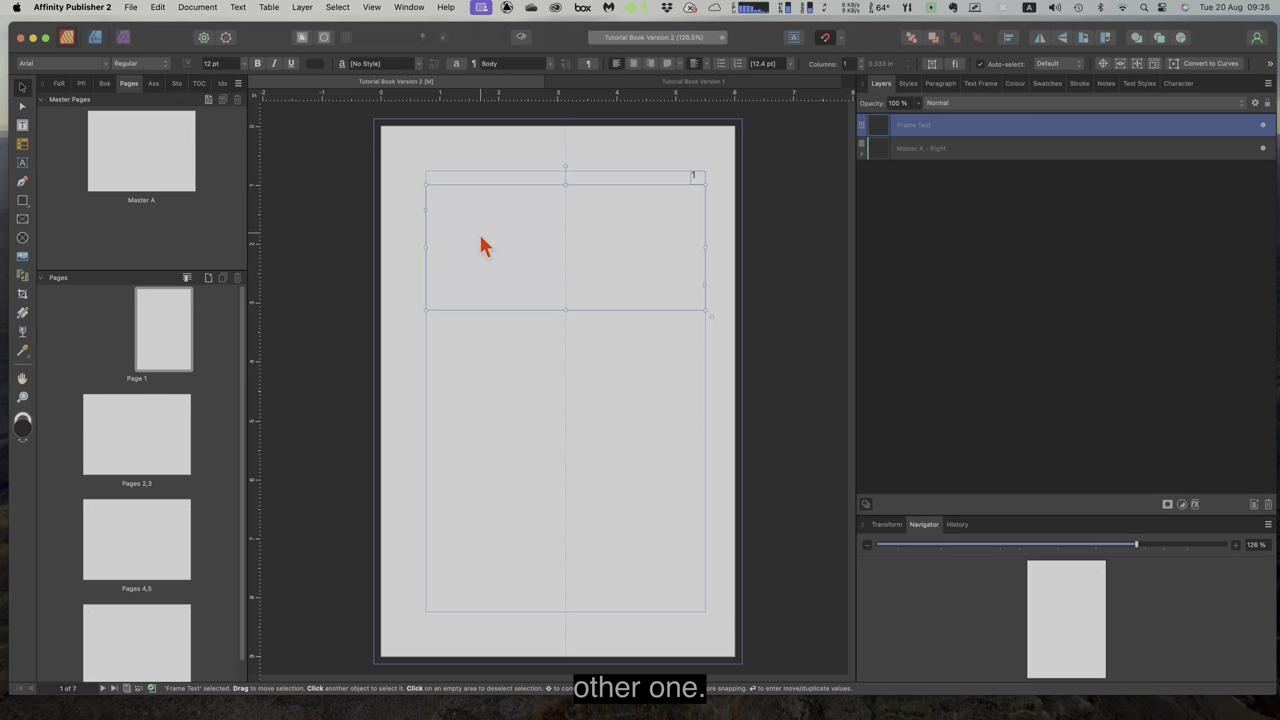
key(Delete)
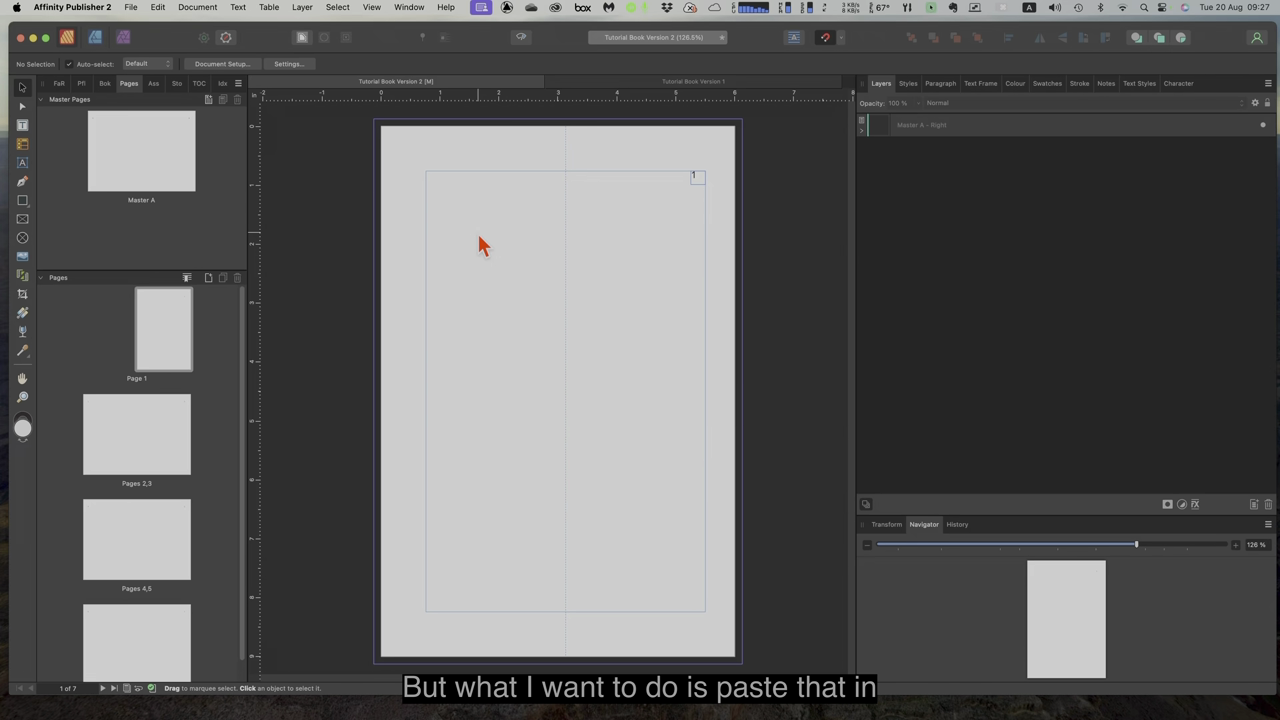
key(super+v)
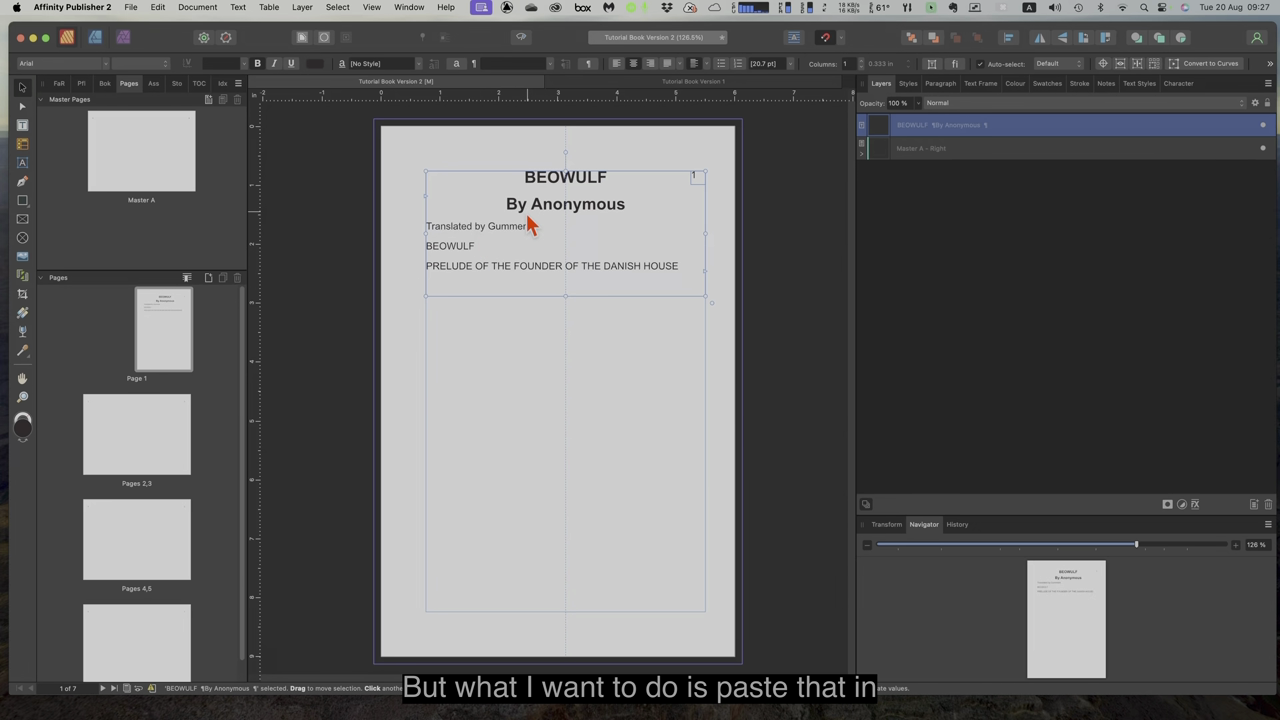
drag(528, 215, 527, 228)
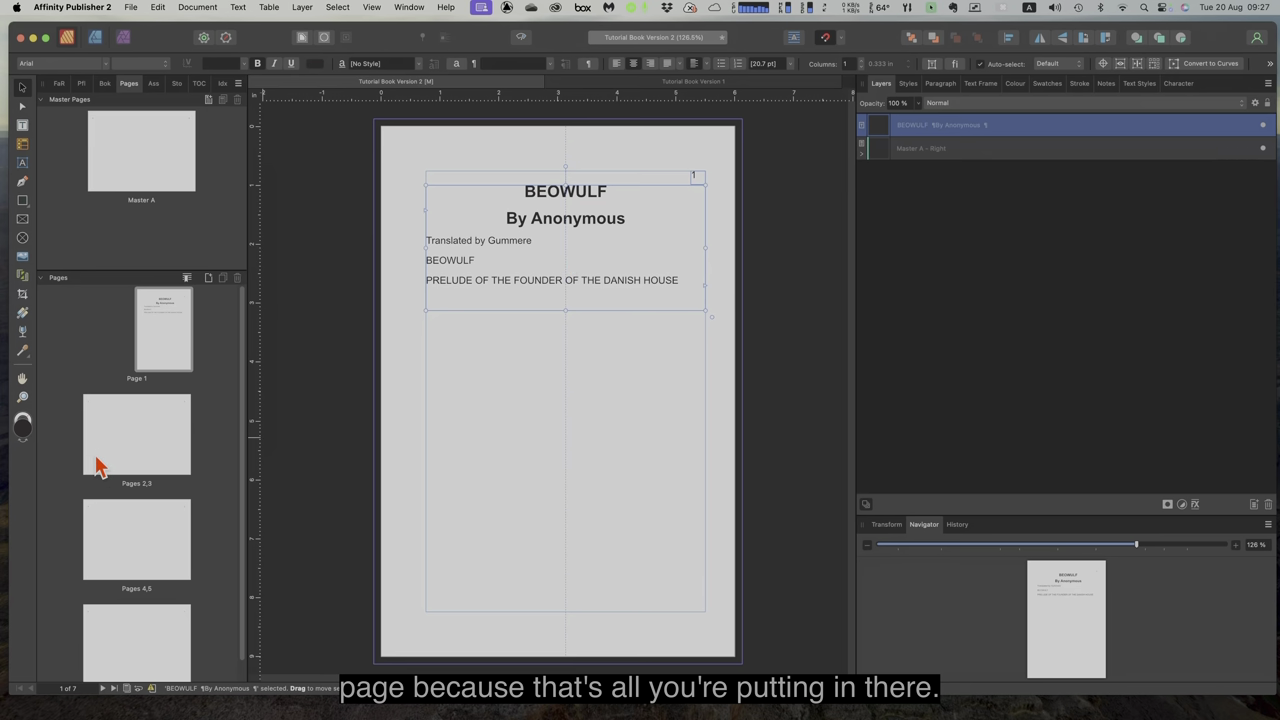
Step: Copy the Project Gutenberg text frame from Version 1's pages 2–3 and paste it onto Version 2's page 2
click(159, 446)
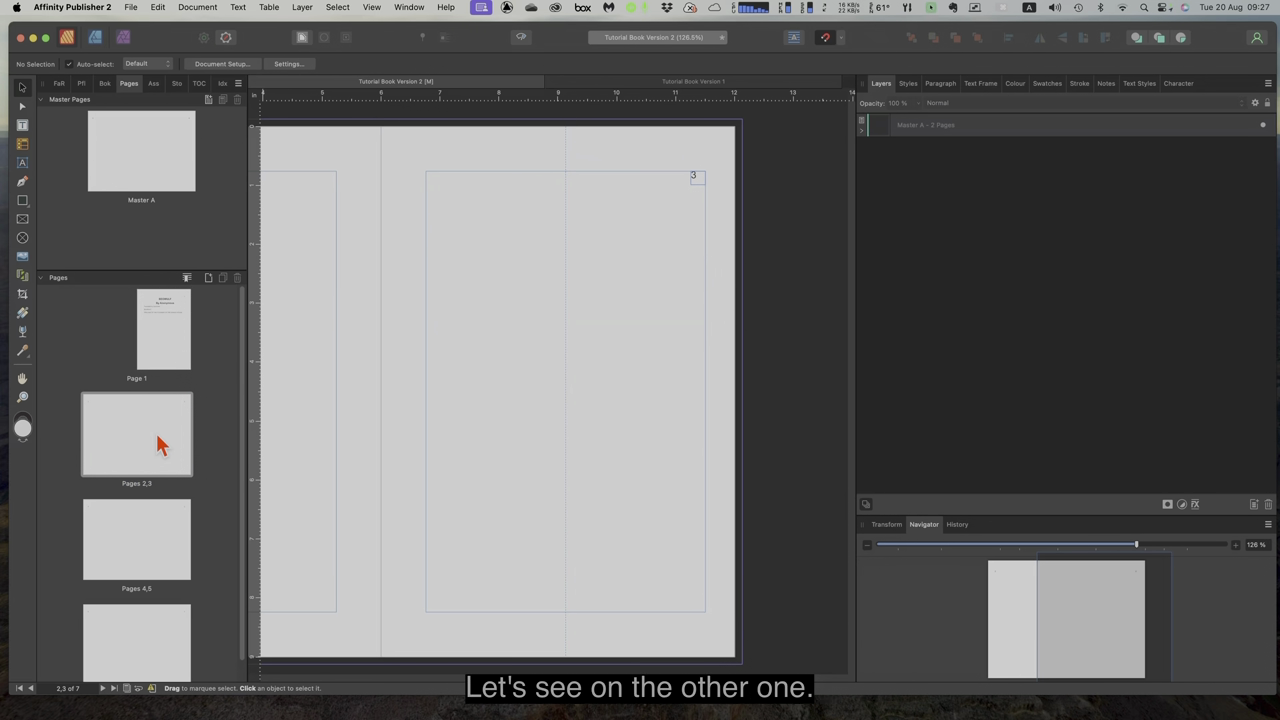
click(676, 84)
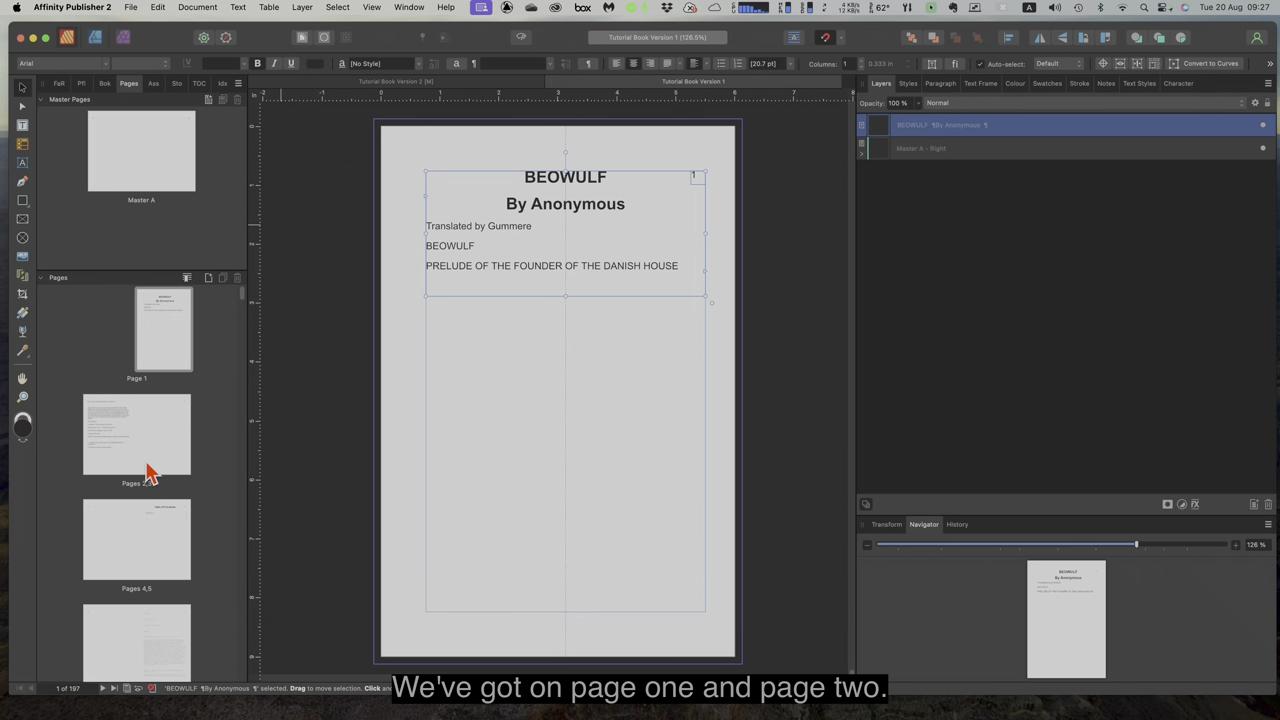
double_click(110, 445)
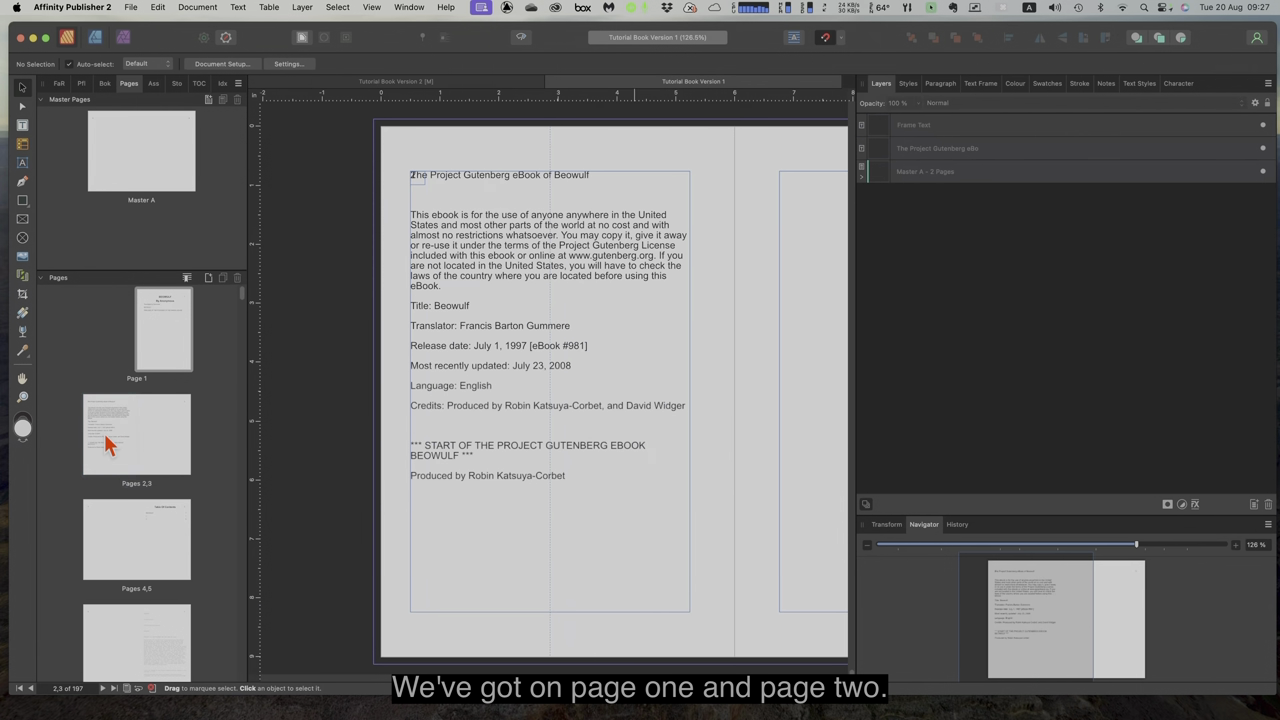
click(533, 385)
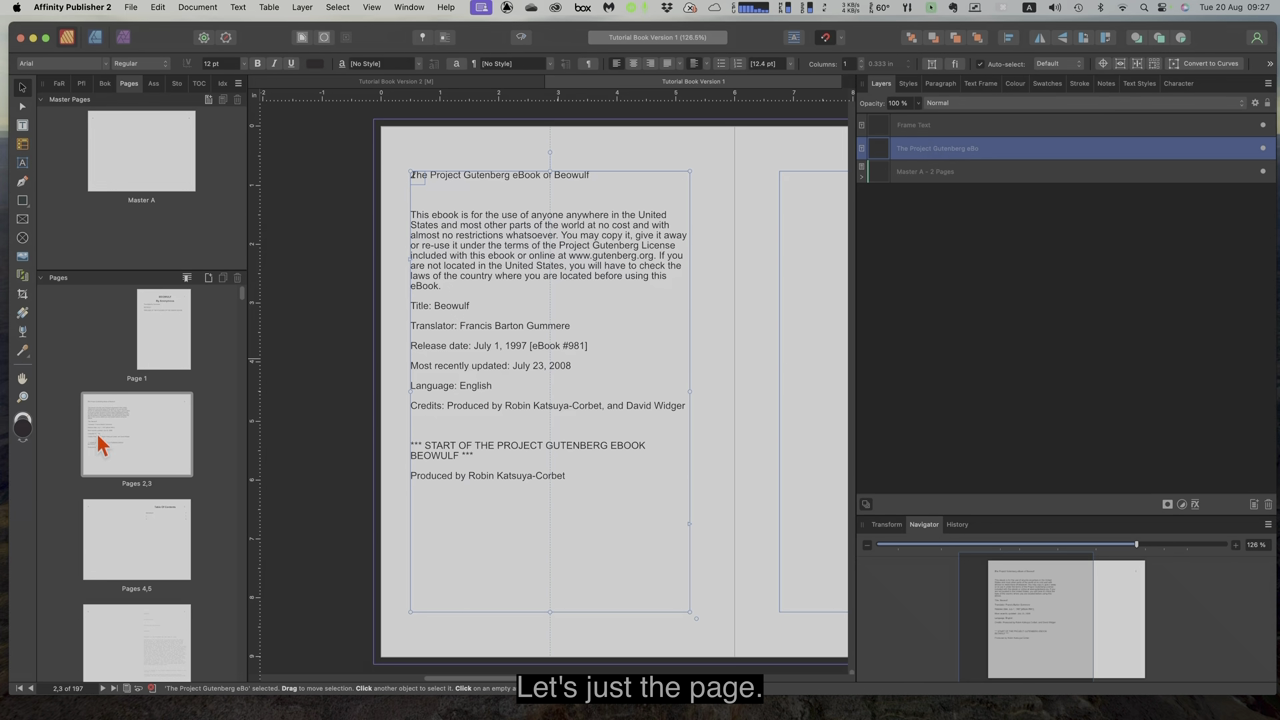
click(467, 84)
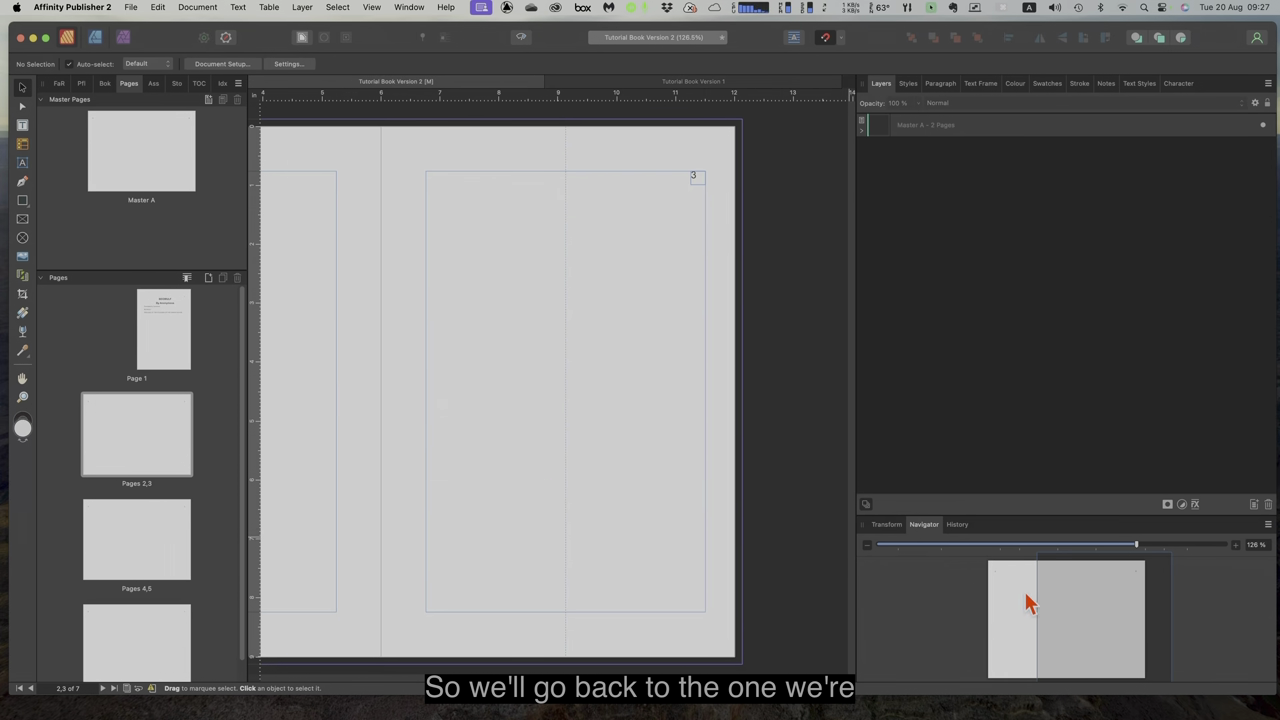
drag(1135, 546, 1053, 546)
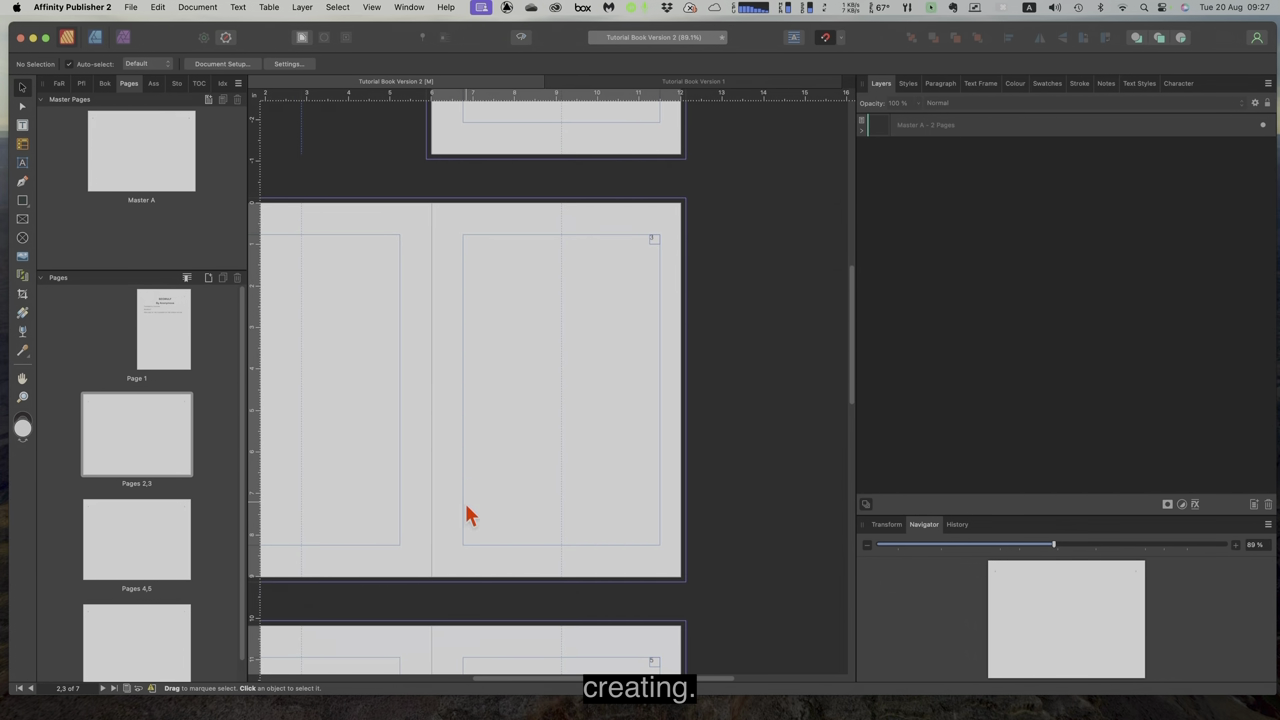
double_click(103, 431)
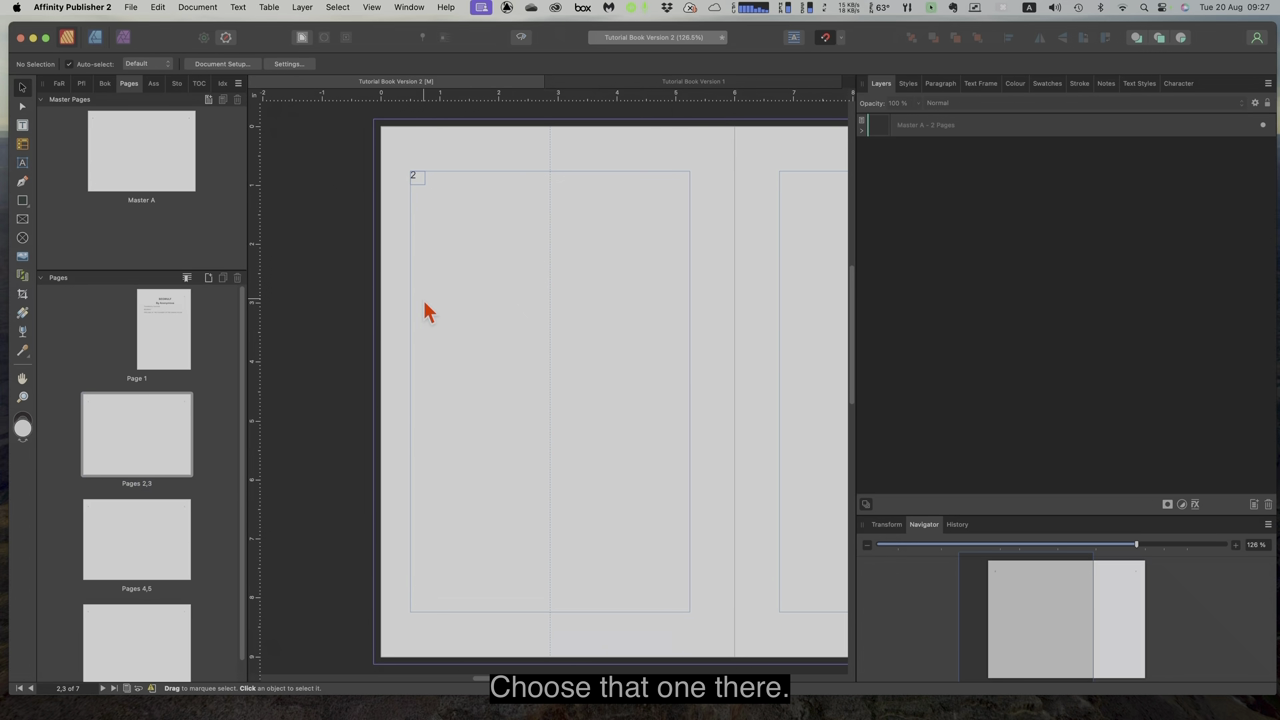
click(447, 307)
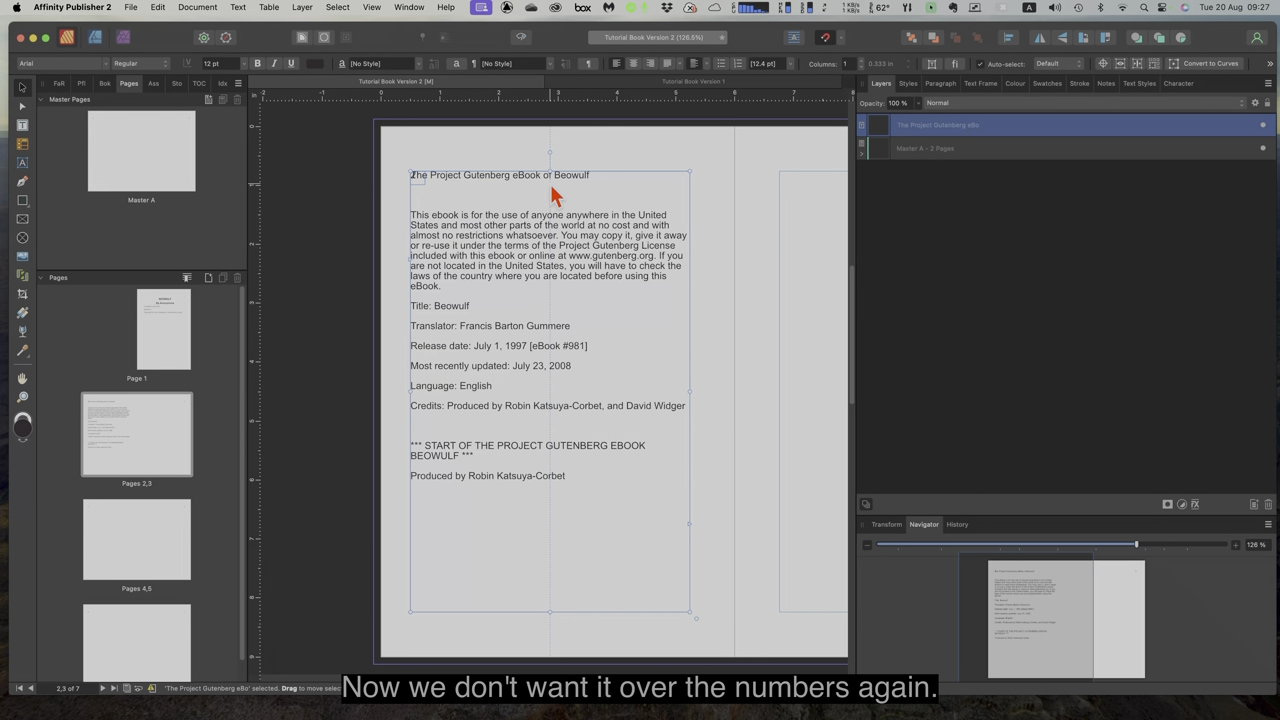
Step: Lower the page 2 frame's top edge below the page number, then show page 3 of Version 2
drag(549, 167, 550, 182)
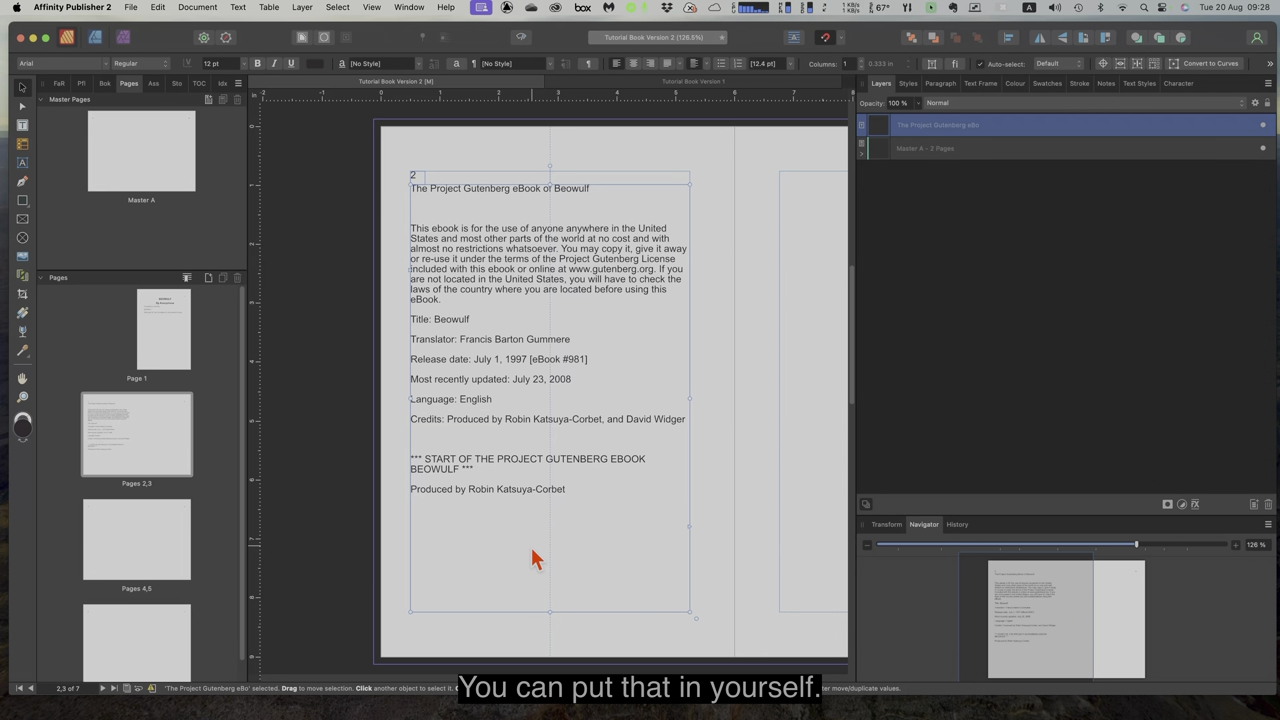
click(640, 82)
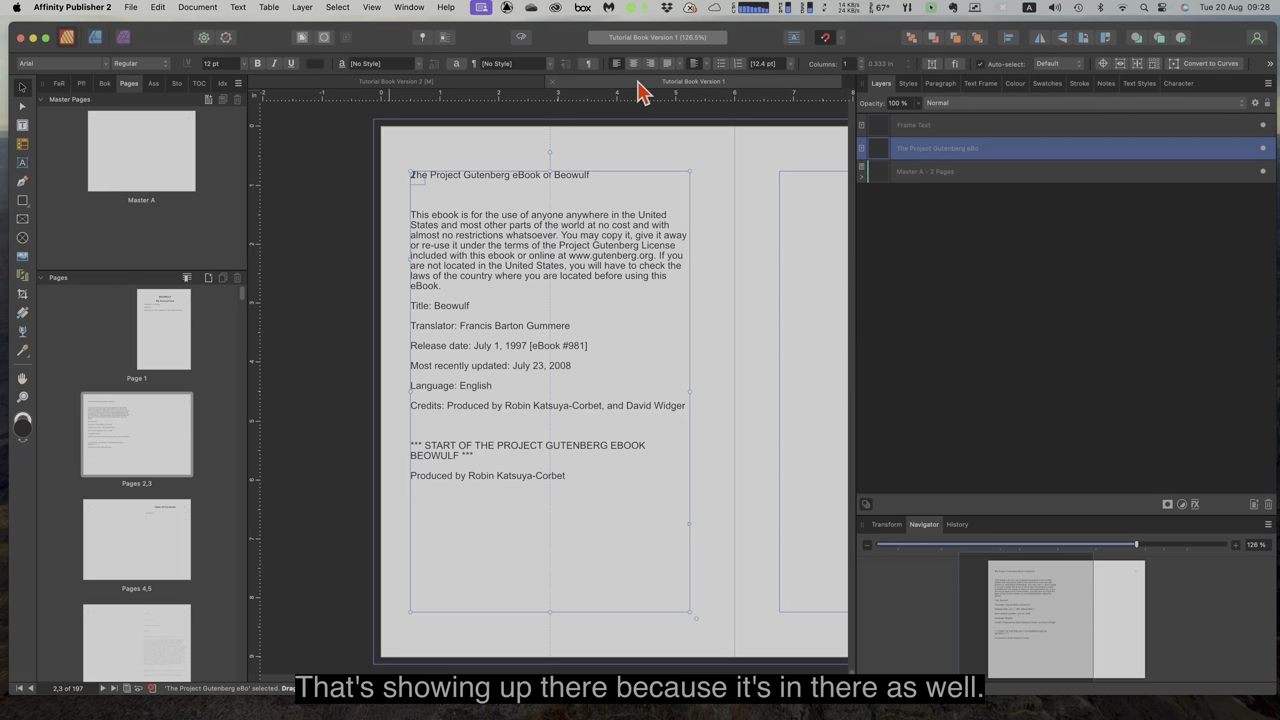
click(493, 84)
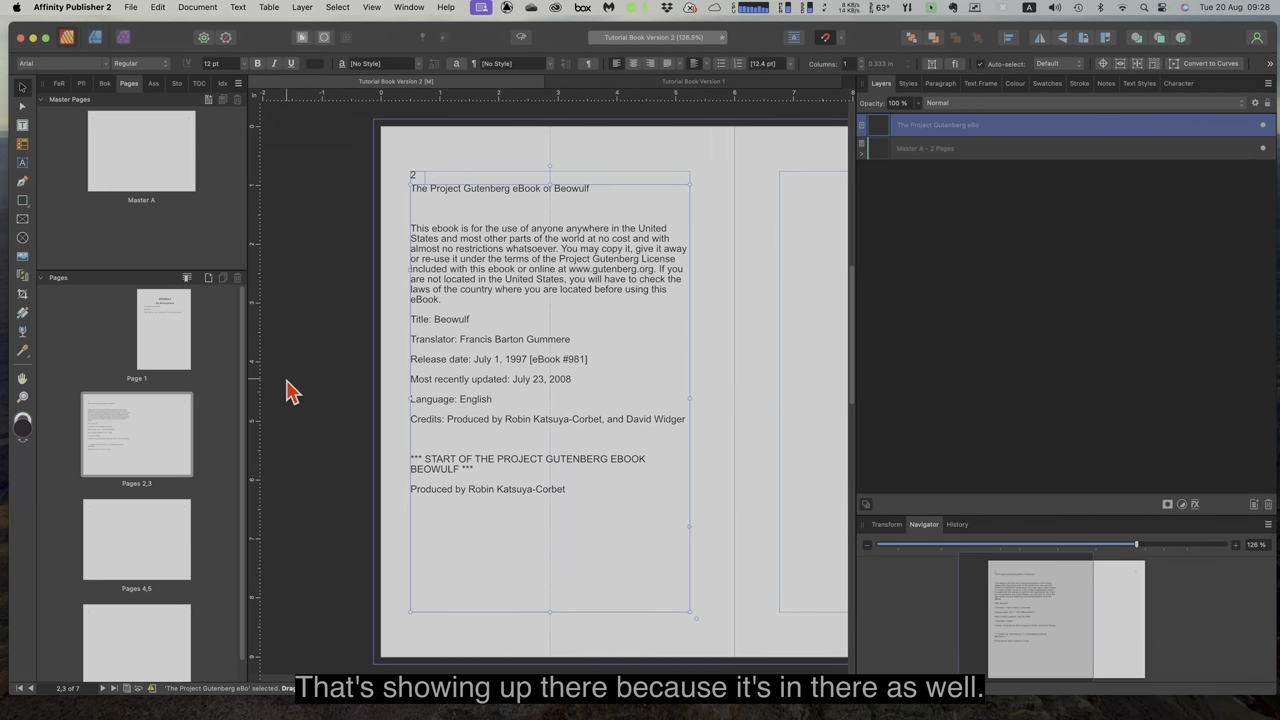
click(165, 447)
double_click(166, 446)
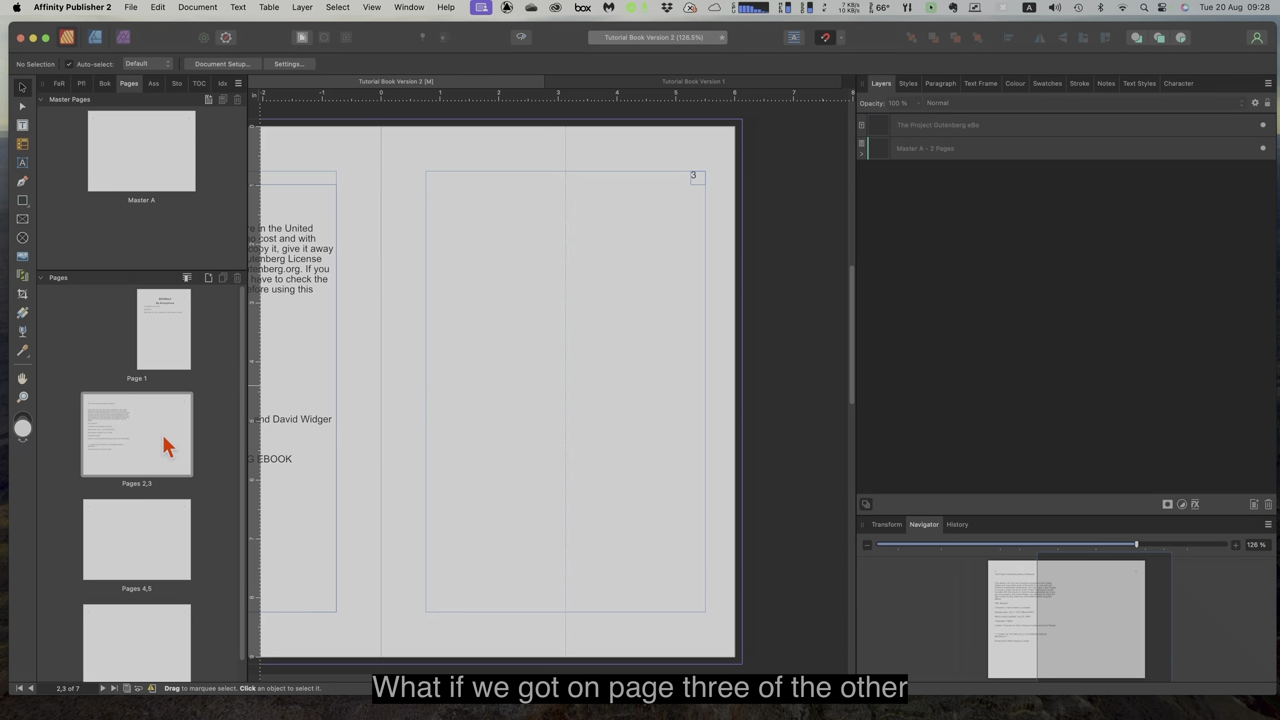
Step: Copy page 3's empty text frame from Version 1 into Version 2, top lowered below the page number
click(622, 82)
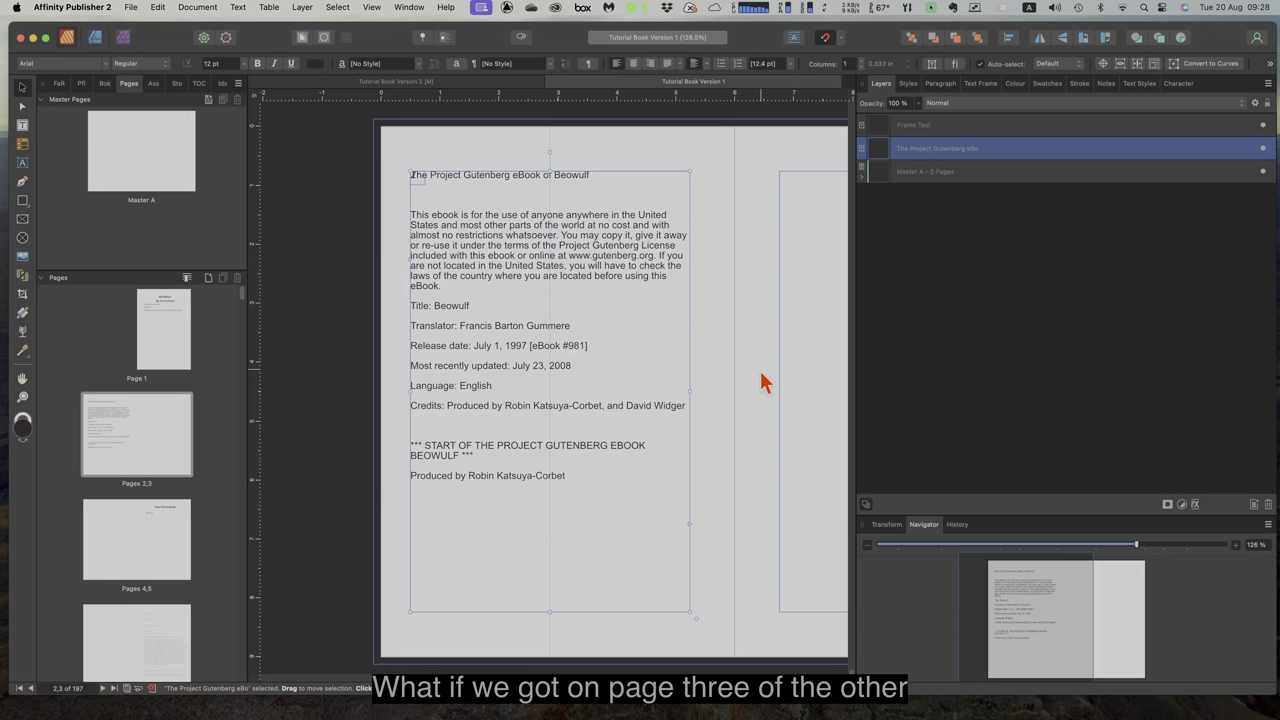
double_click(175, 431)
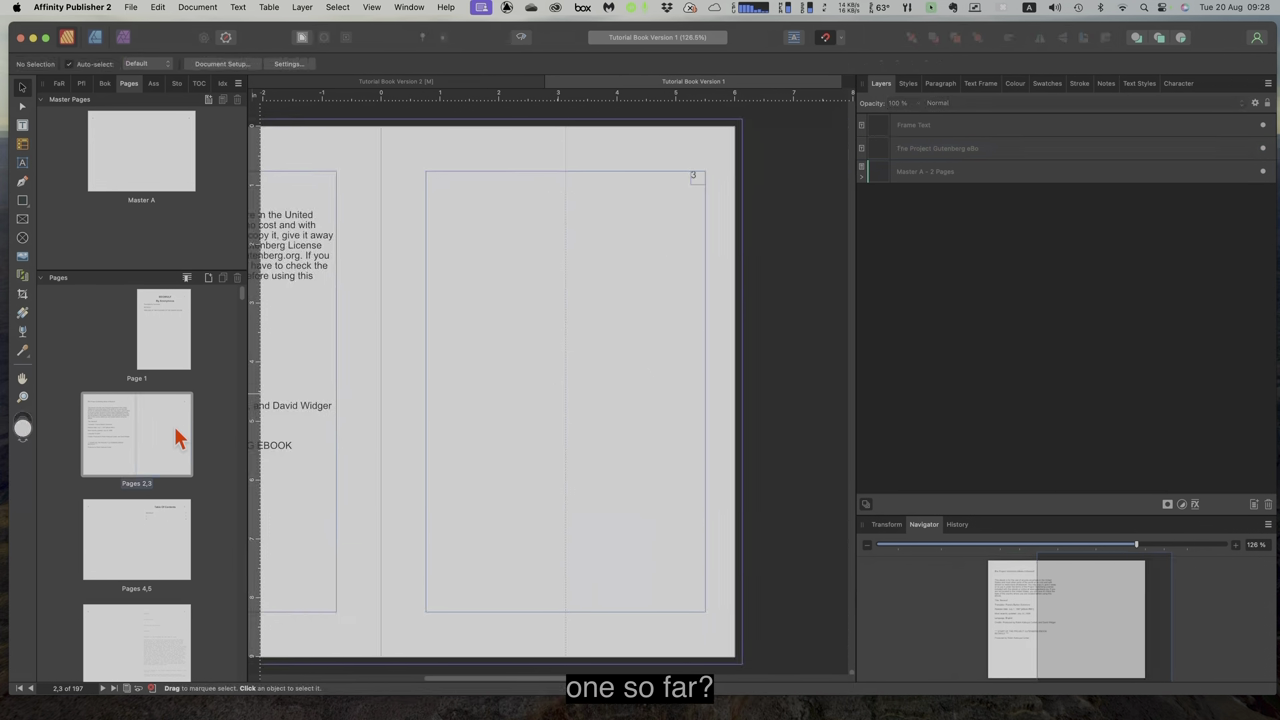
click(646, 368)
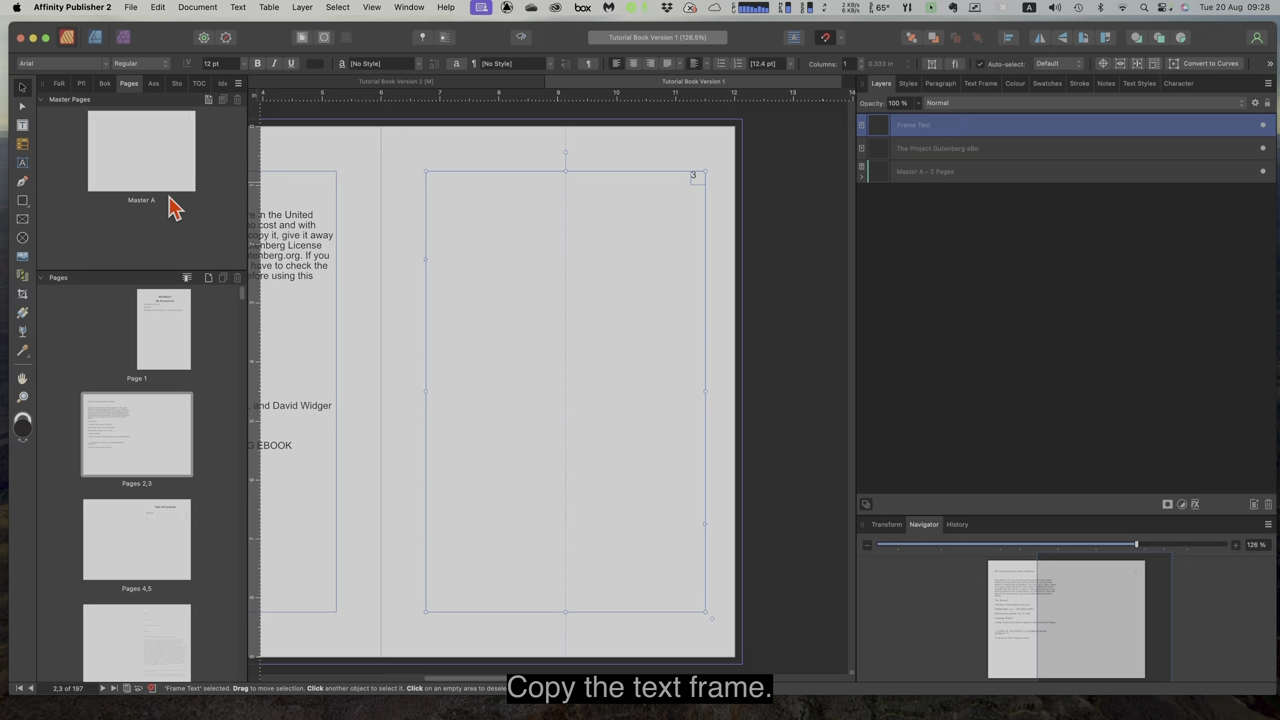
click(461, 84)
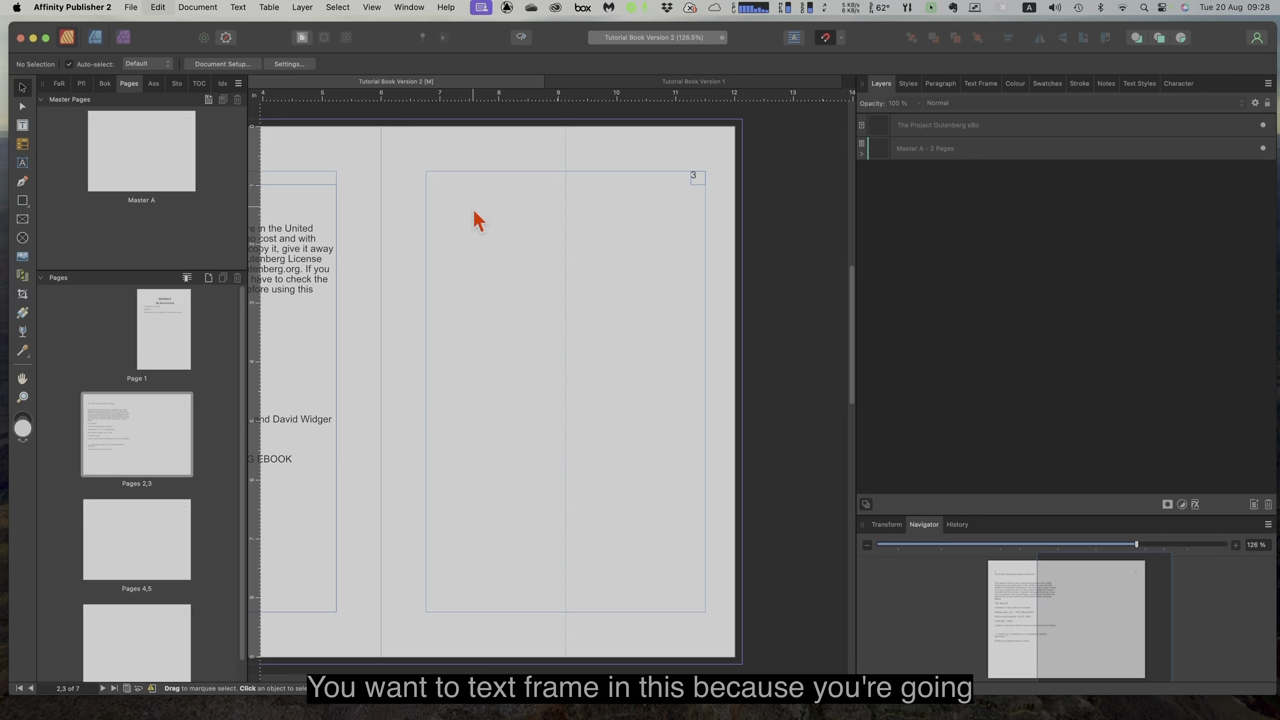
key(super+v)
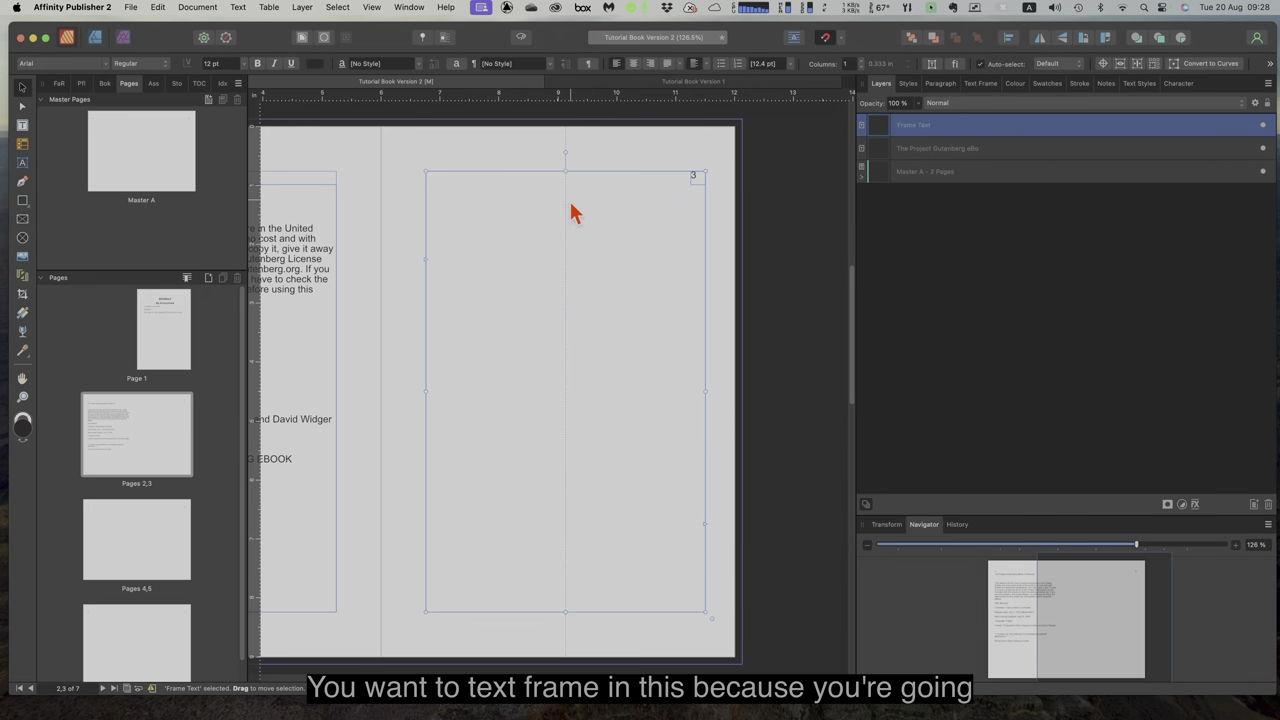
drag(565, 171, 565, 183)
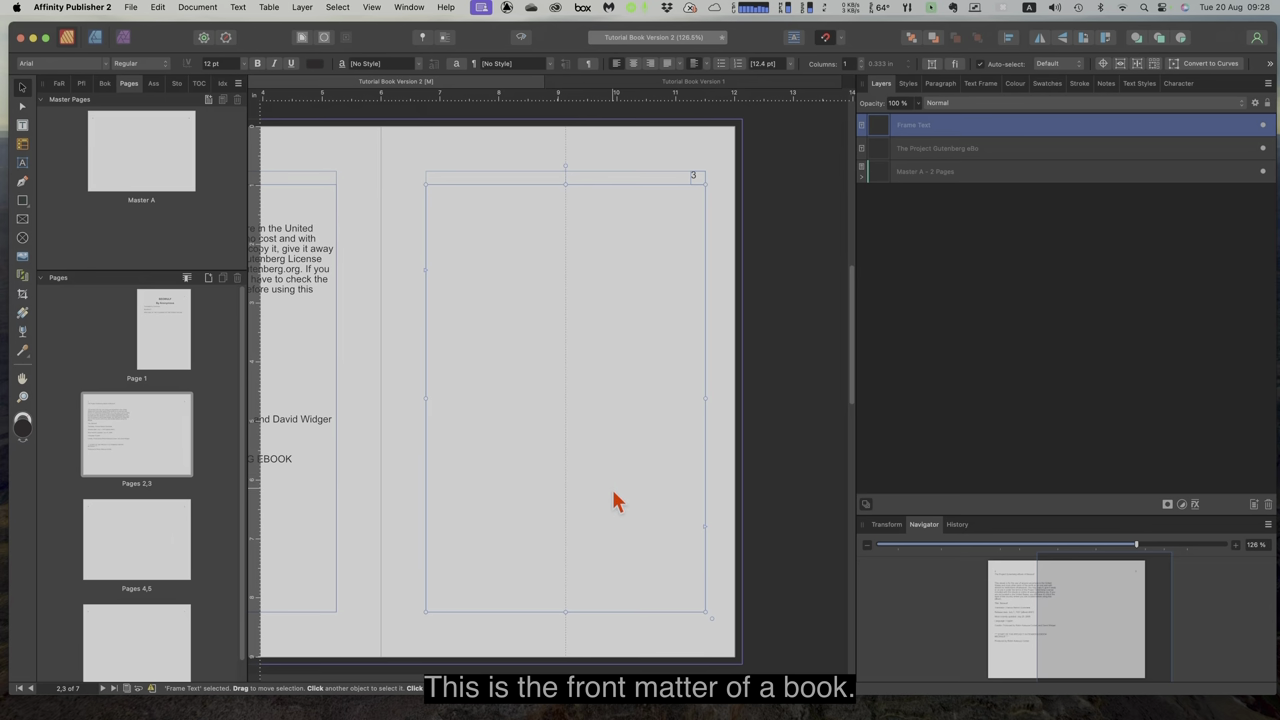
scroll(140, 530, down, 2)
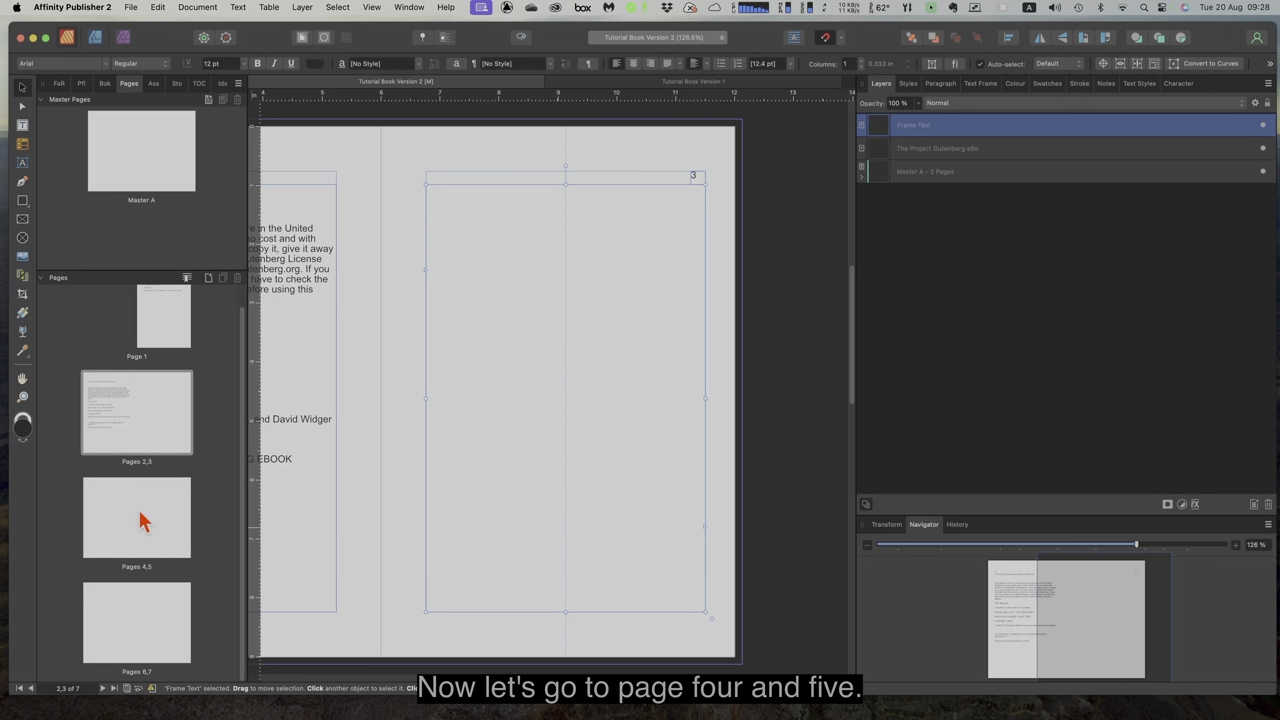
Step: Paste Version 1's page 4 text frame onto Version 2's page 4, top just below the page number
double_click(137, 515)
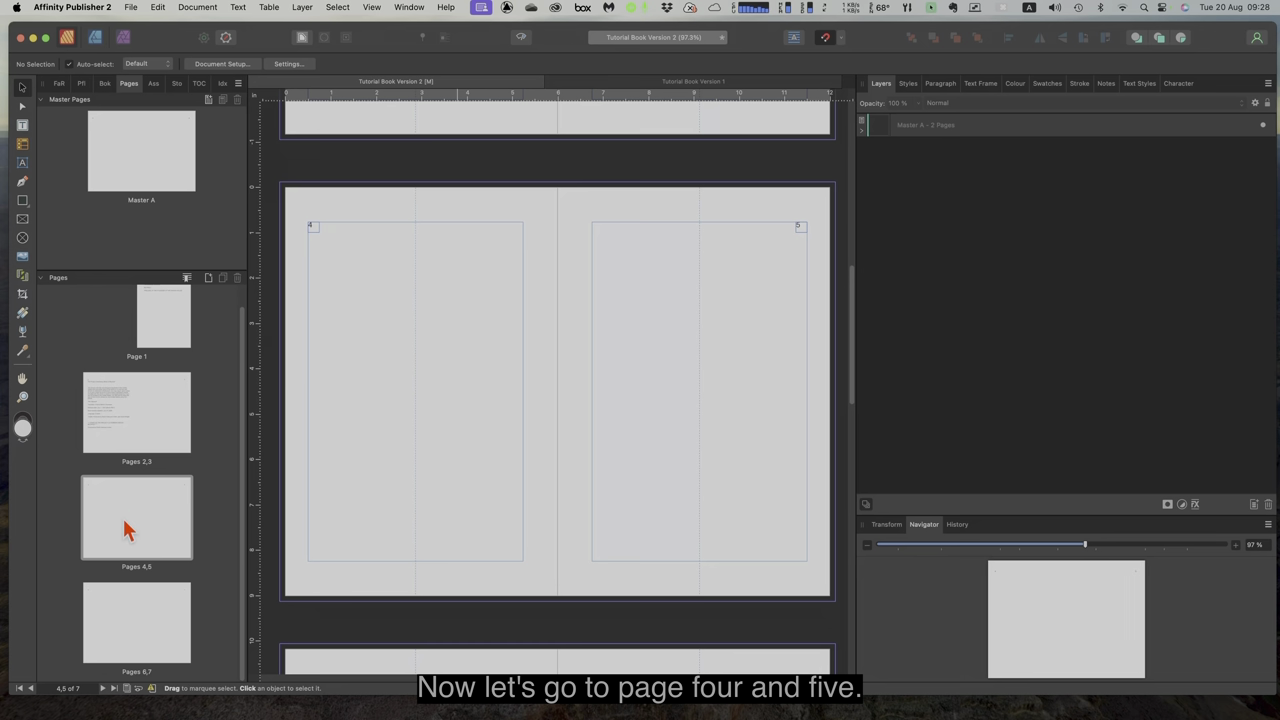
click(657, 84)
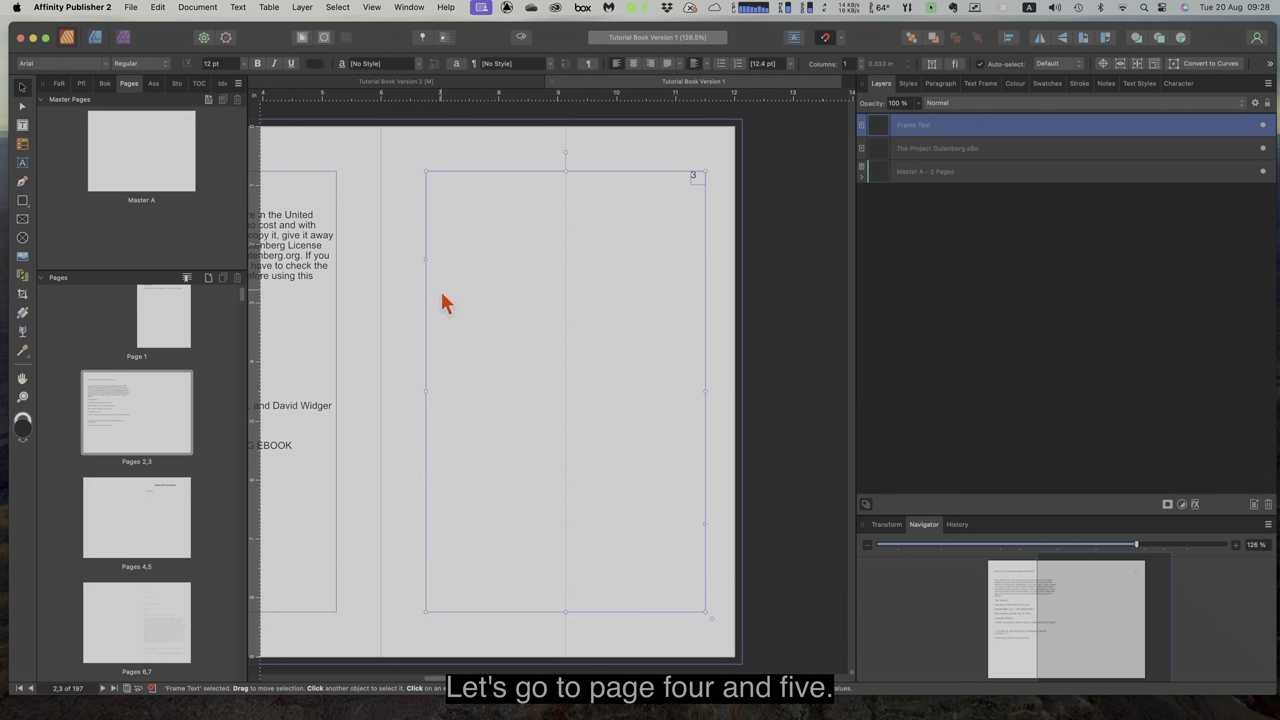
double_click(146, 511)
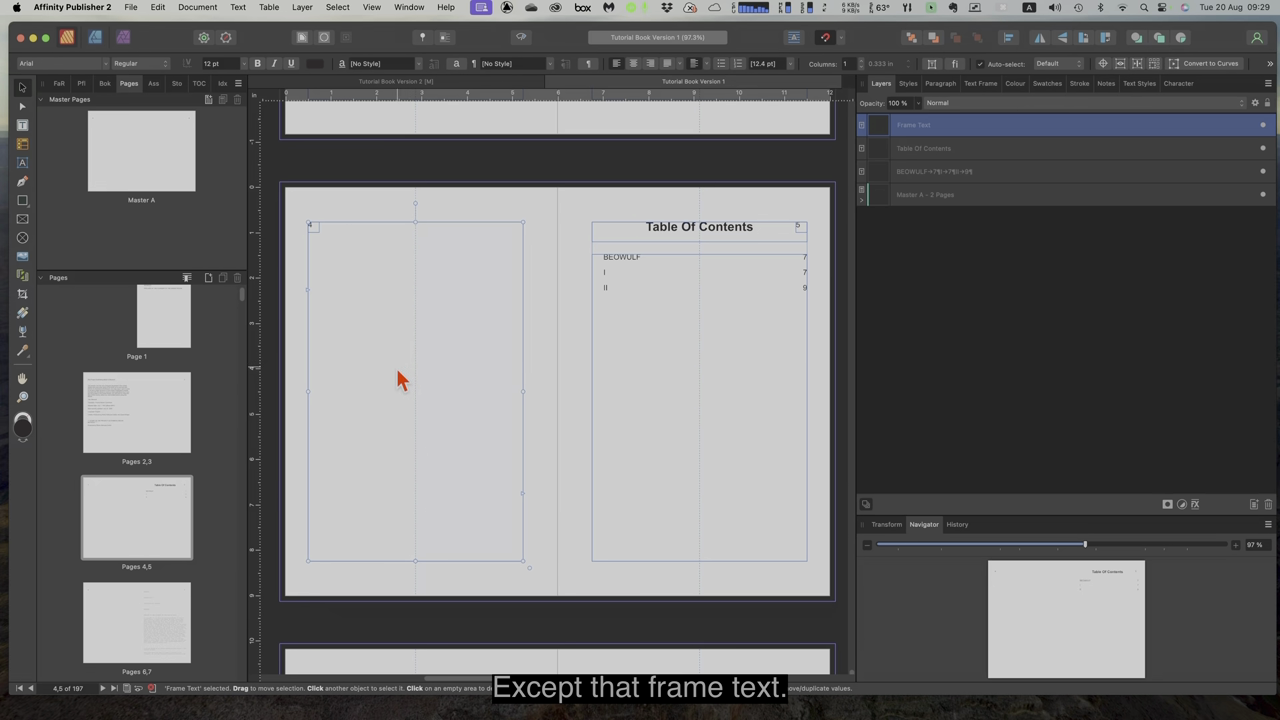
click(383, 82)
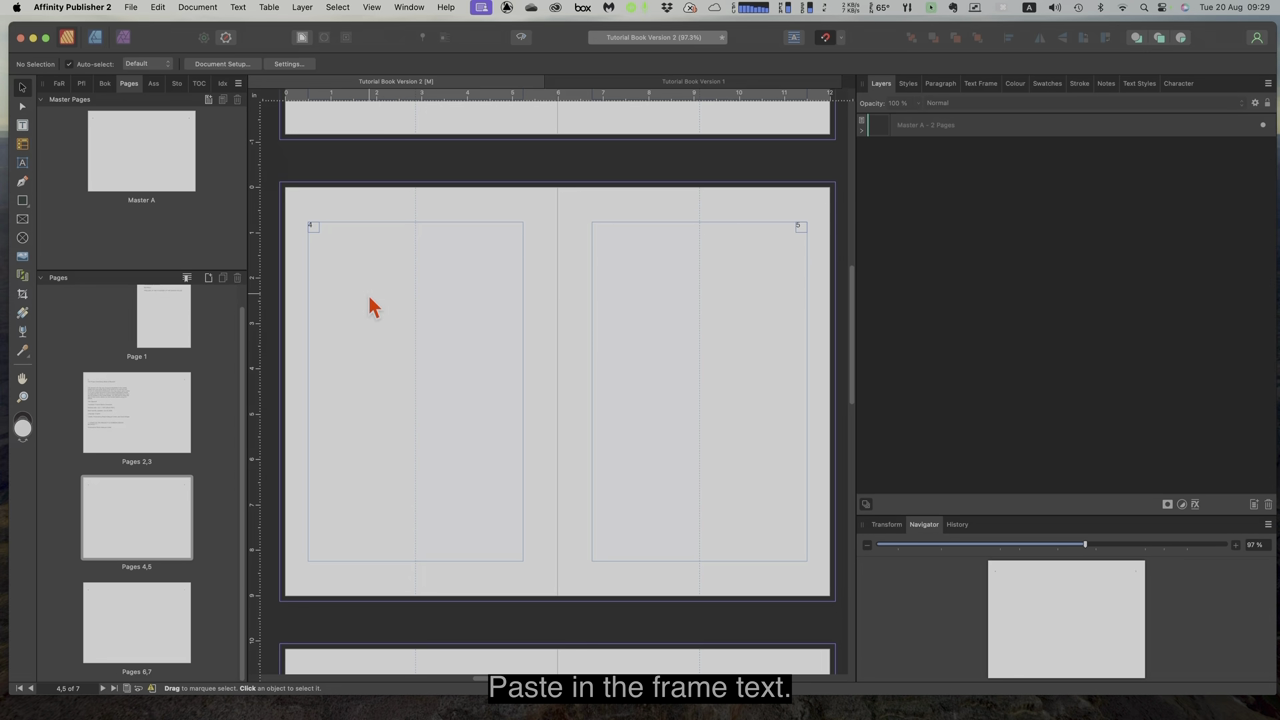
key(super+v)
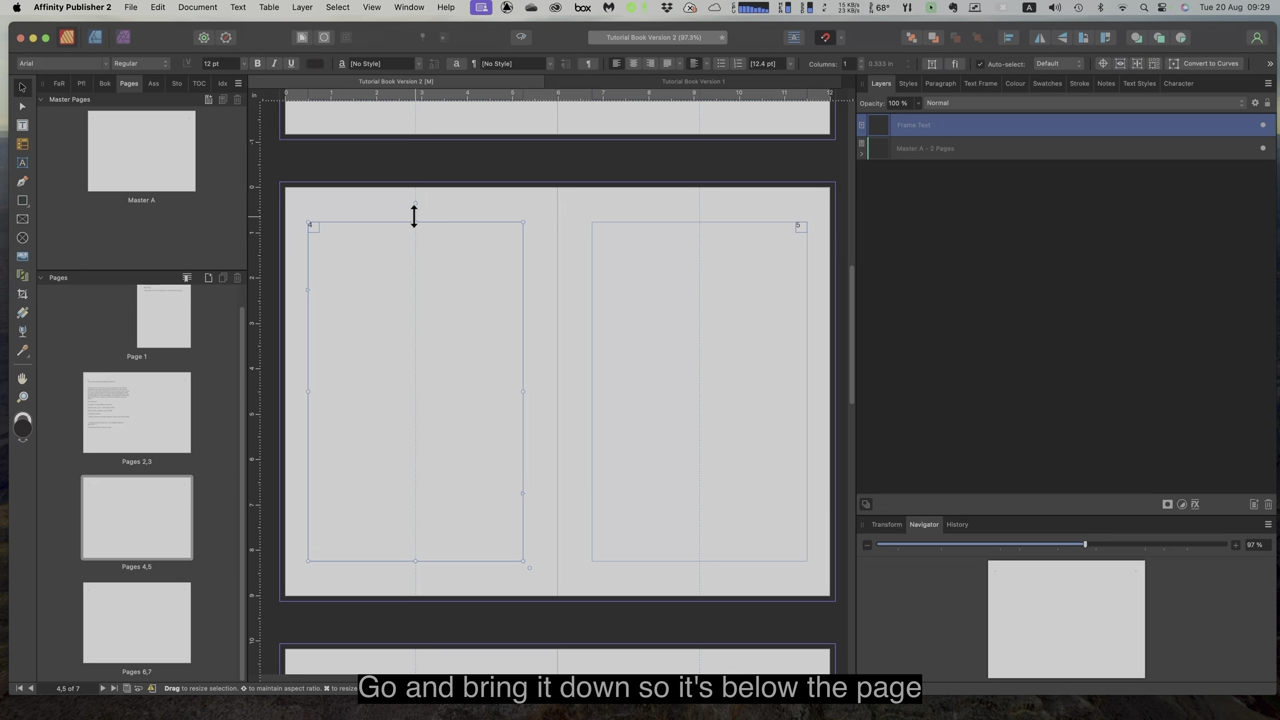
drag(414, 221, 412, 229)
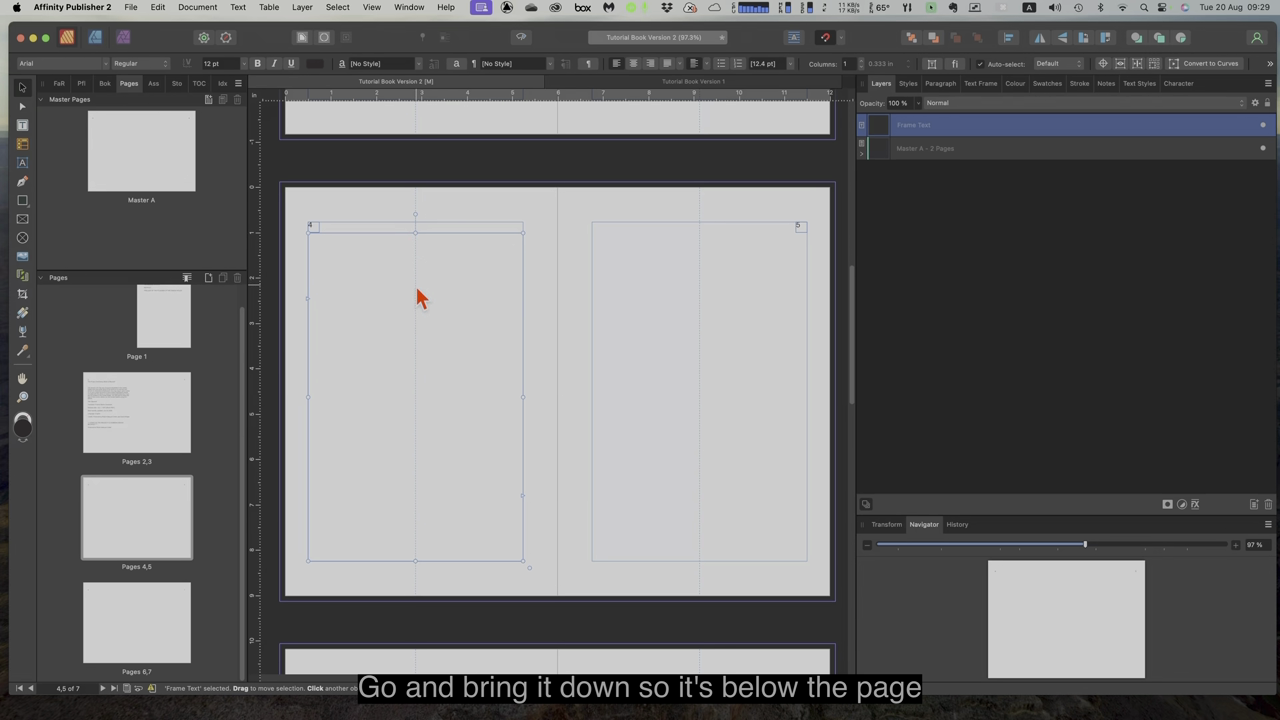
Step: Copy the Table Of Contents heading frame from Version 1 onto page 5, below the page number
double_click(171, 513)
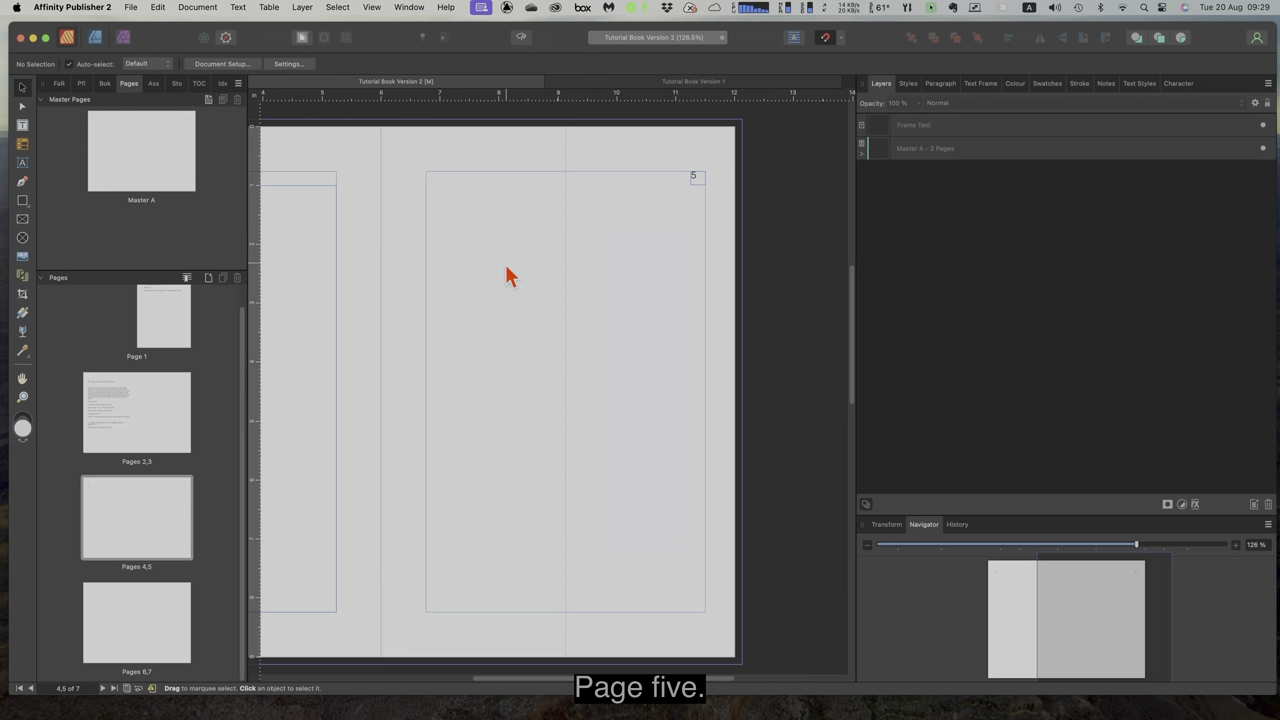
click(606, 84)
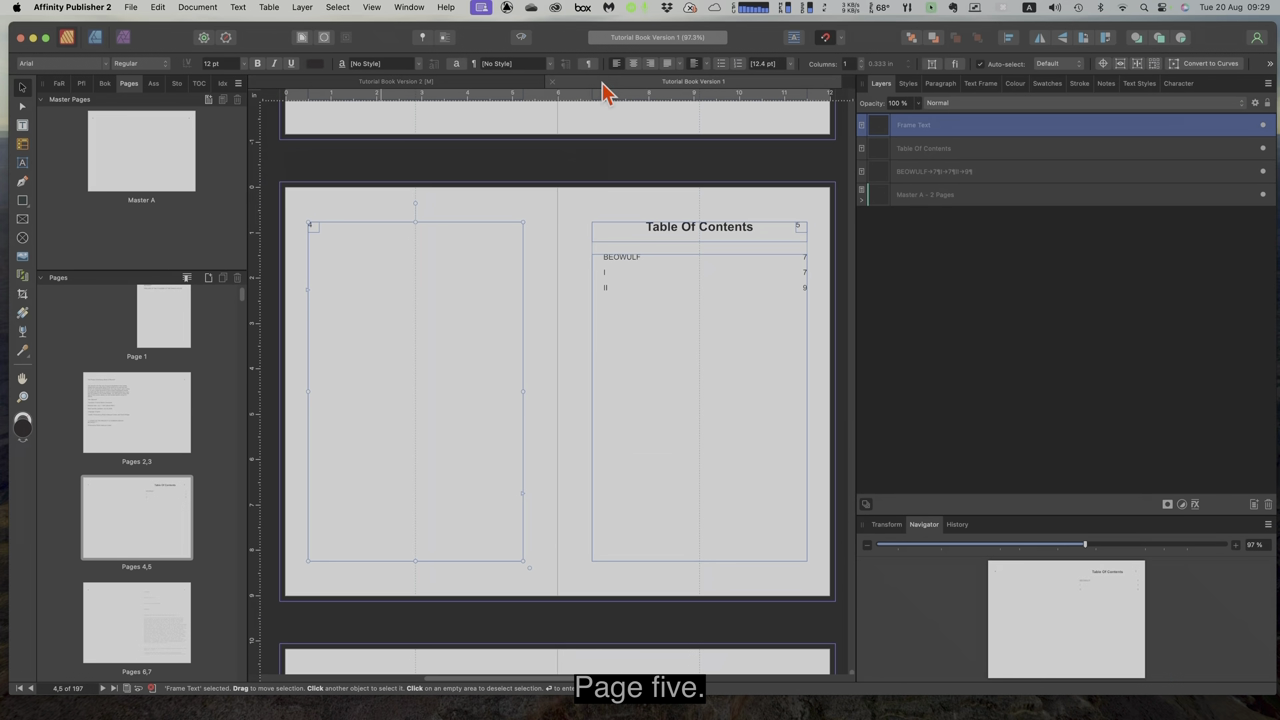
click(677, 240)
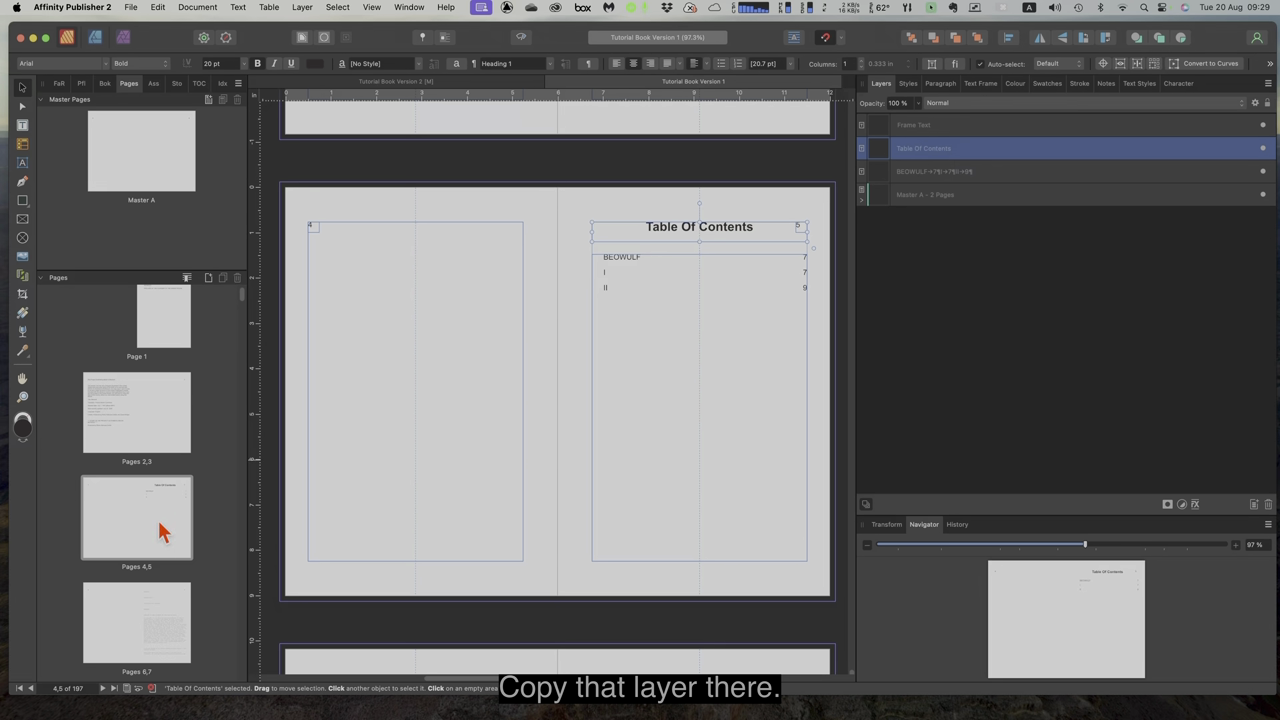
click(445, 82)
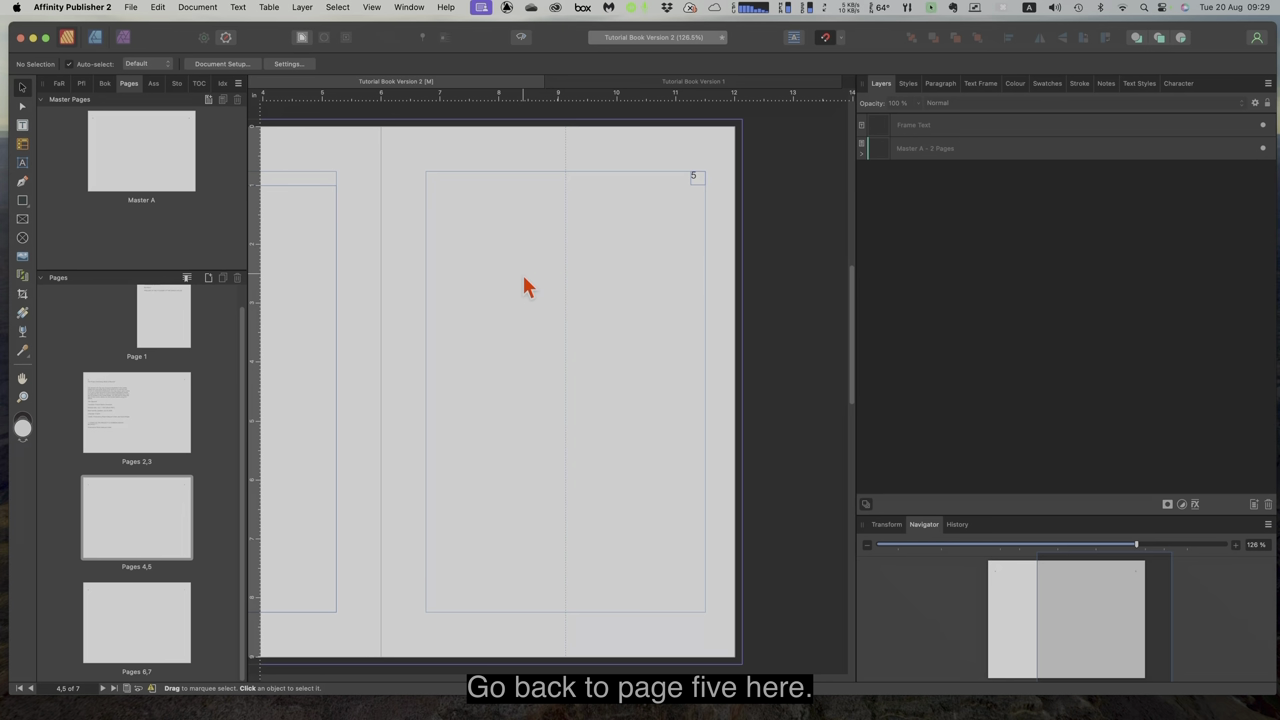
key(super+v)
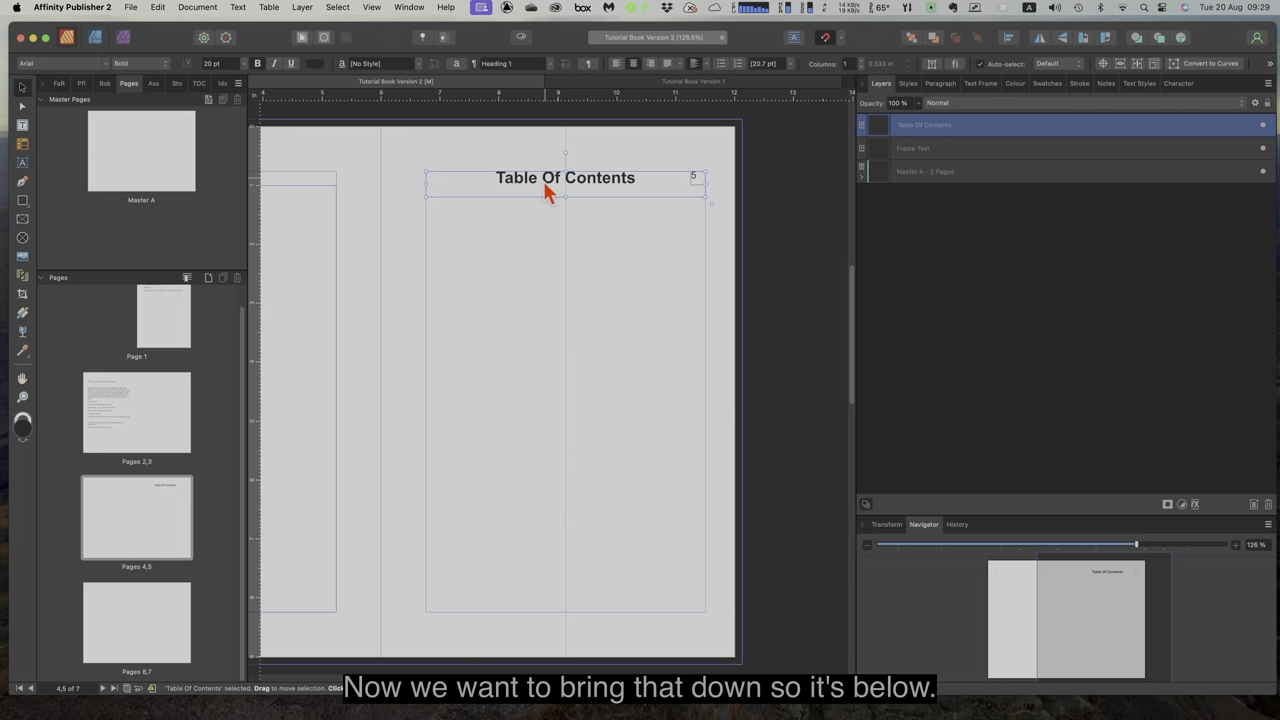
drag(544, 184, 543, 199)
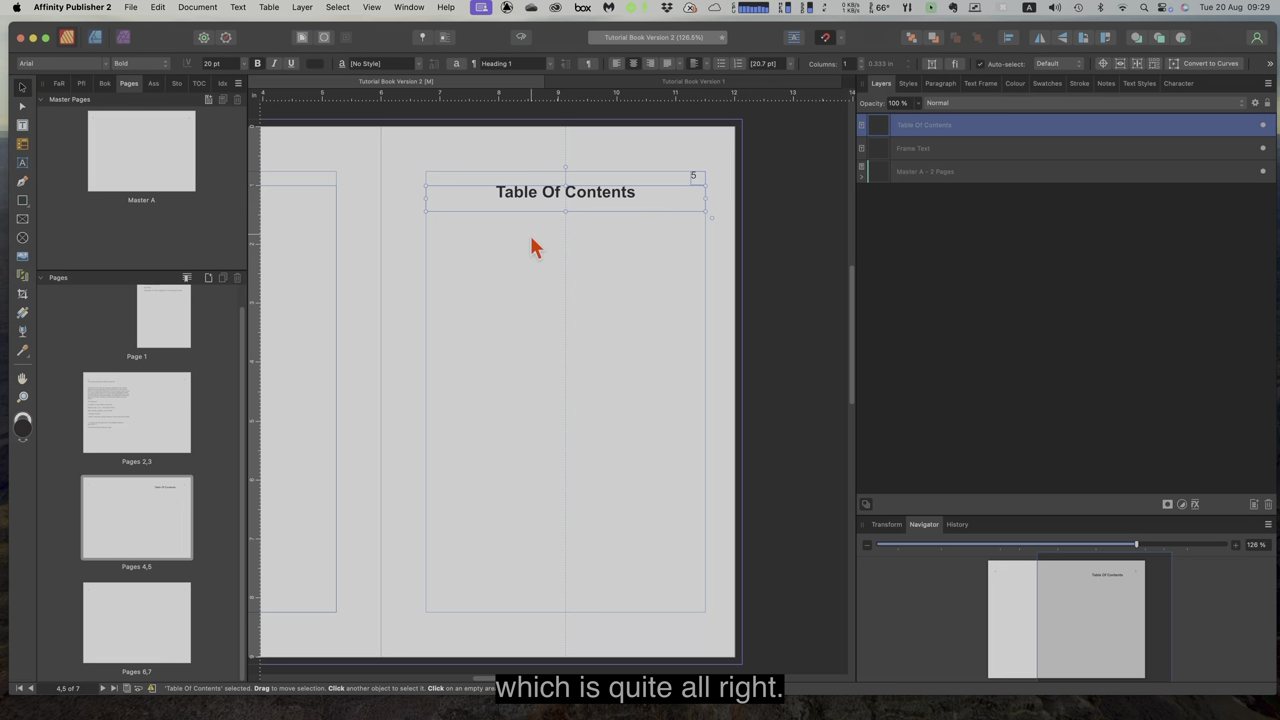
Step: Copy the contents entries frame (BEOWULF, I, II with page numbers) from Version 1 below page 5's heading
click(652, 82)
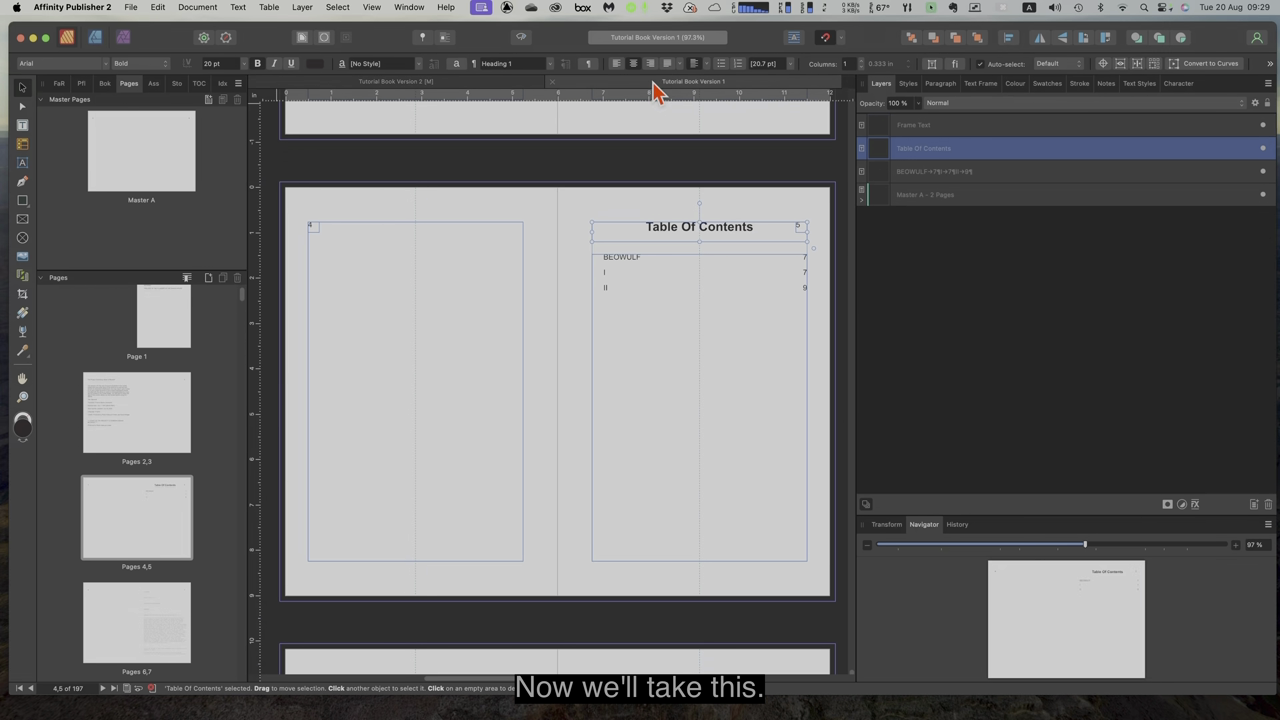
click(689, 355)
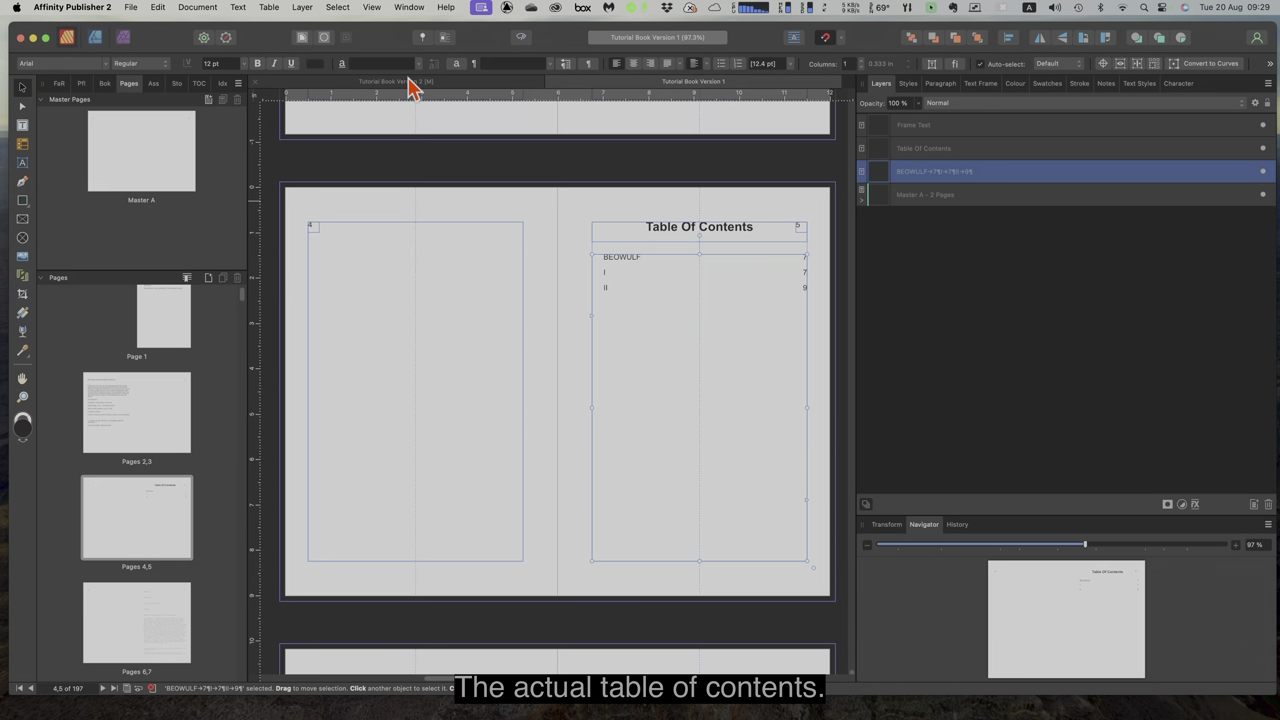
click(451, 84)
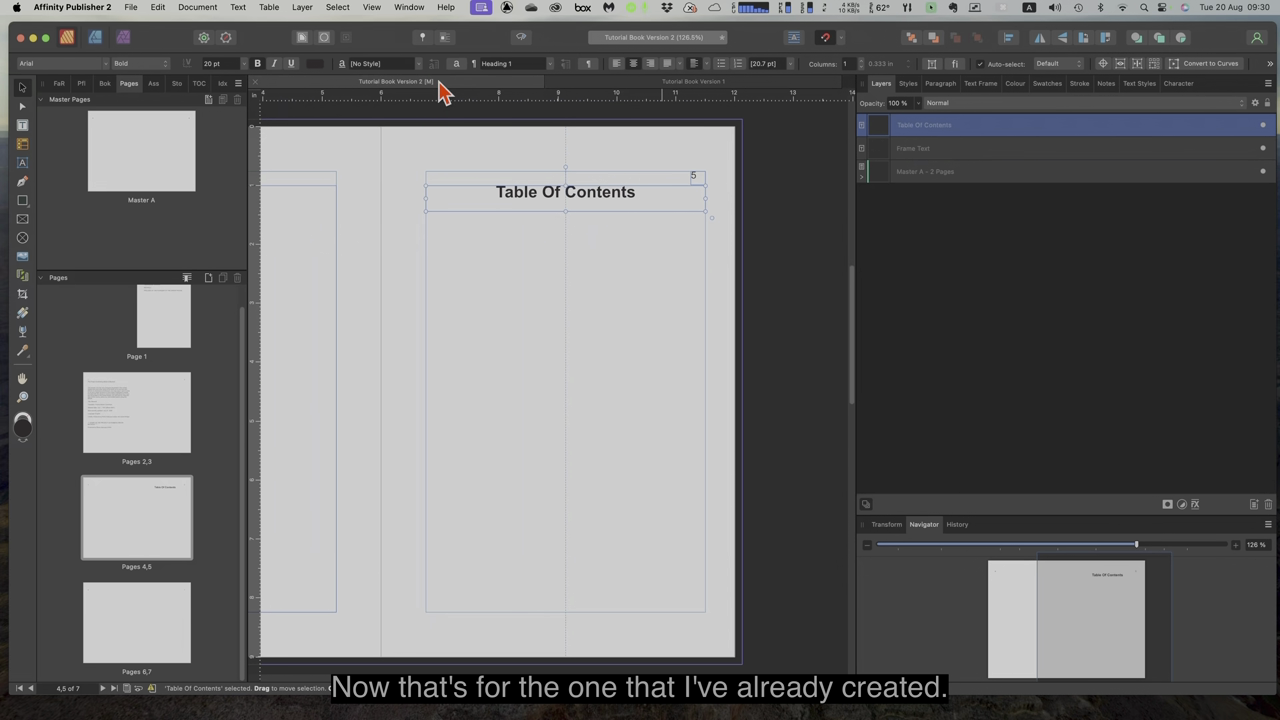
click(486, 336)
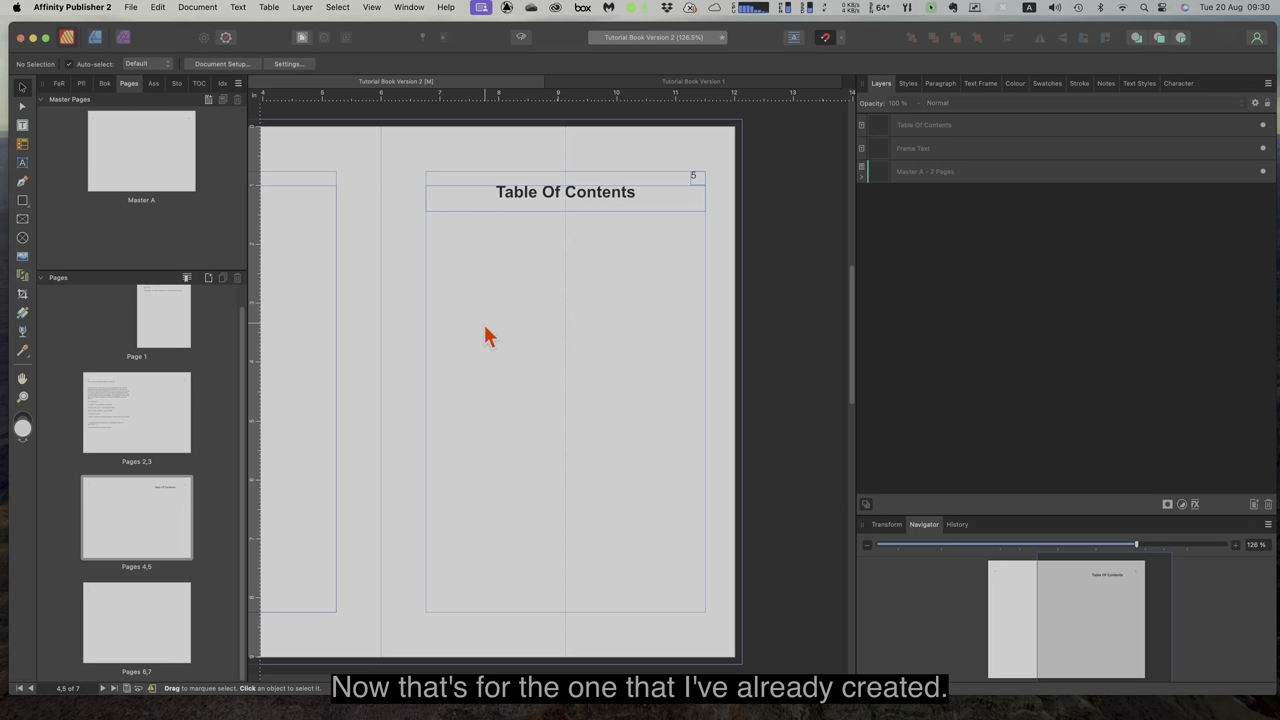
click(485, 328)
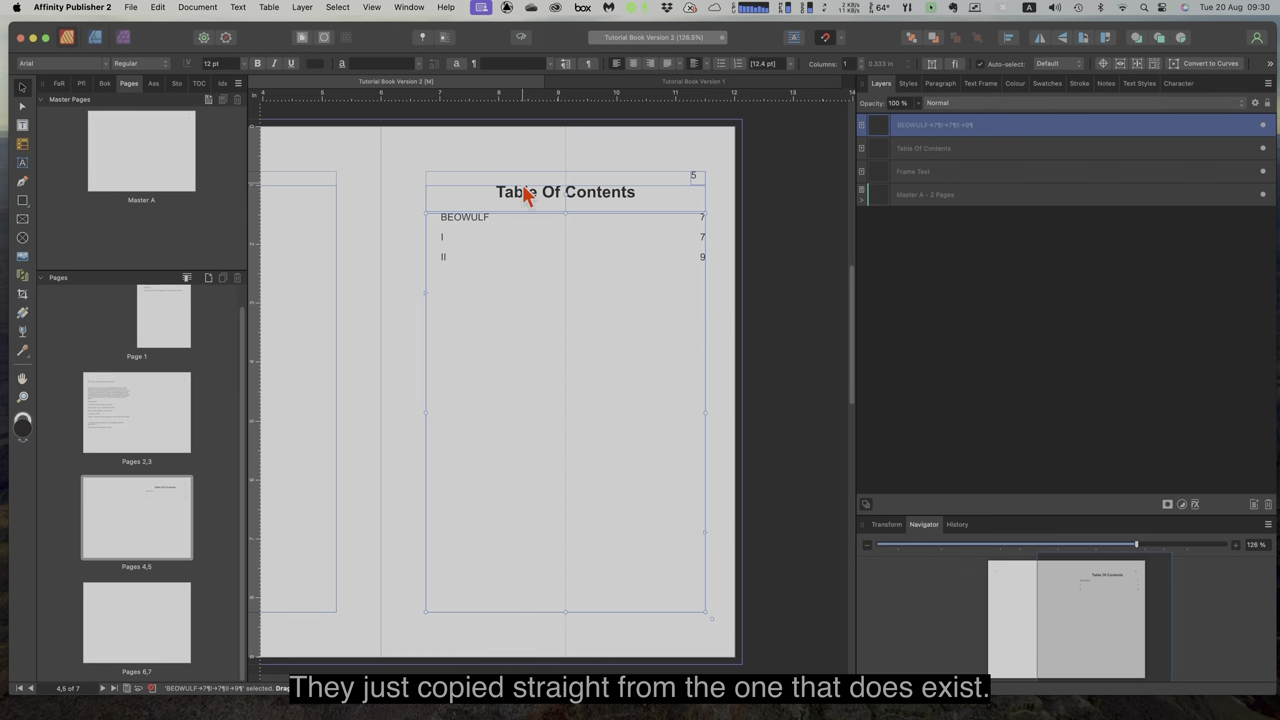
click(589, 84)
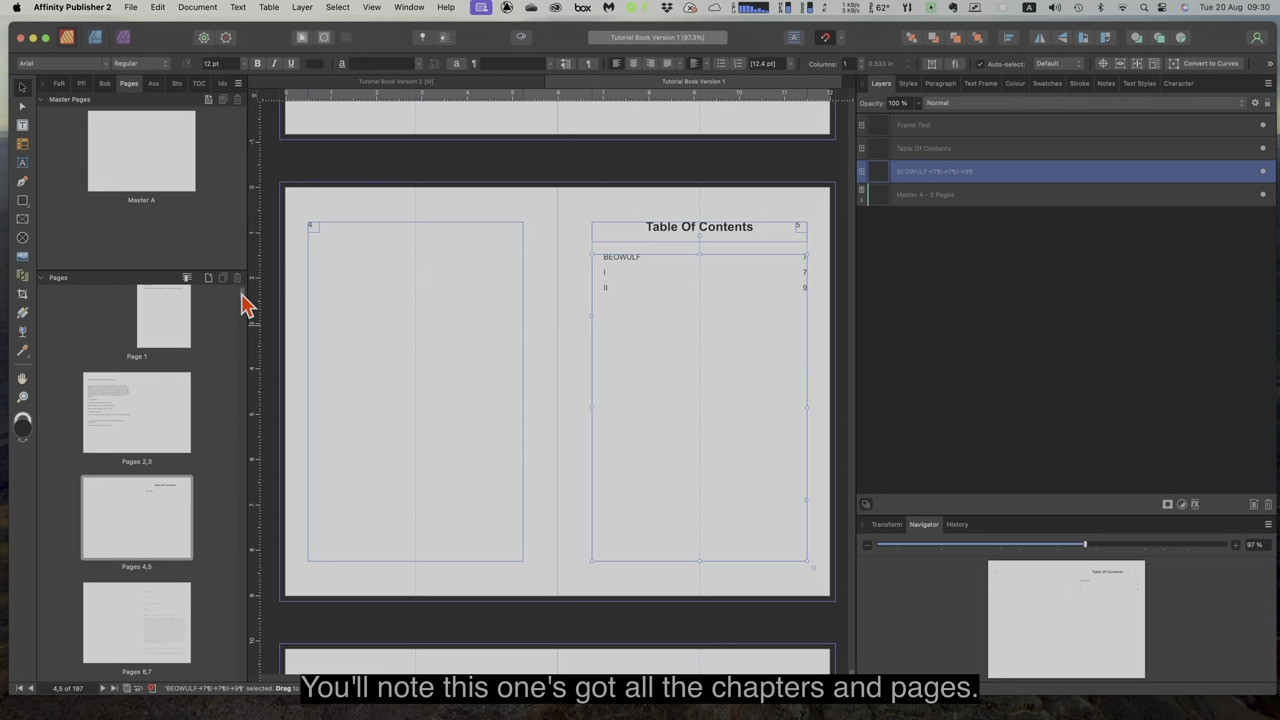
drag(242, 298, 240, 252)
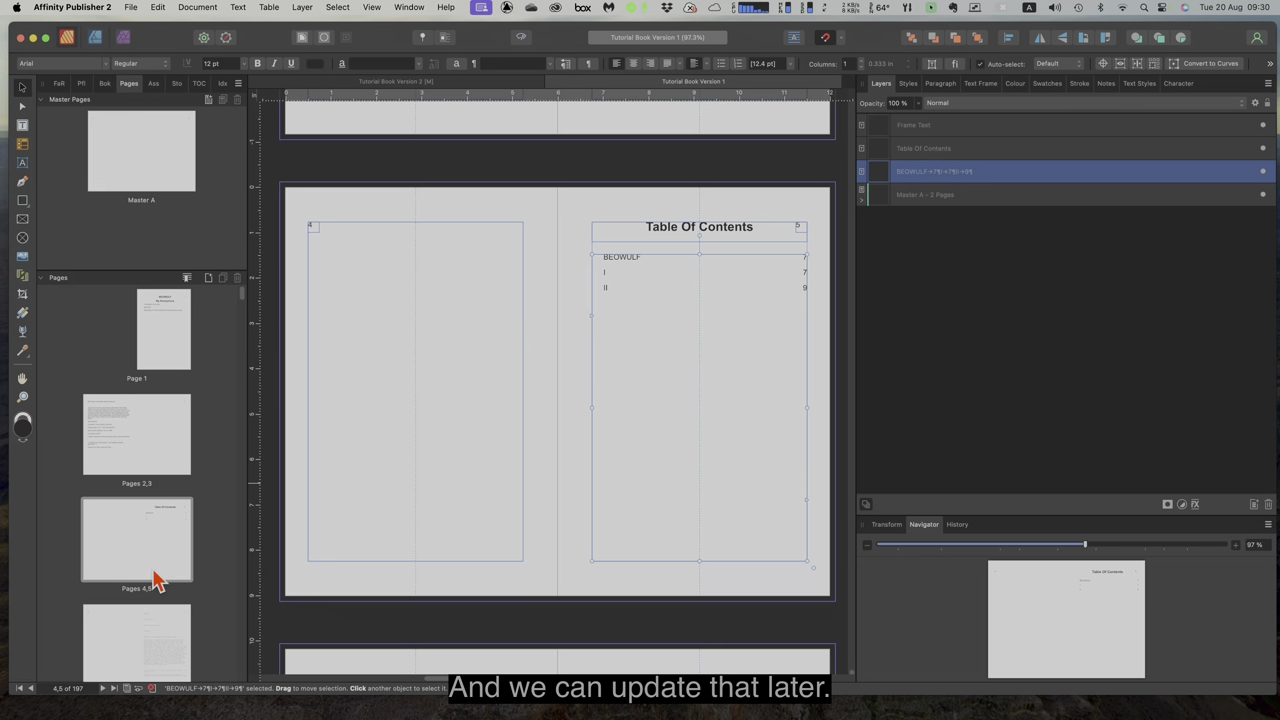
Step: Paste Version 1's empty page 6 text frame onto Version 2's page 6, top lowered inside the margins
click(108, 652)
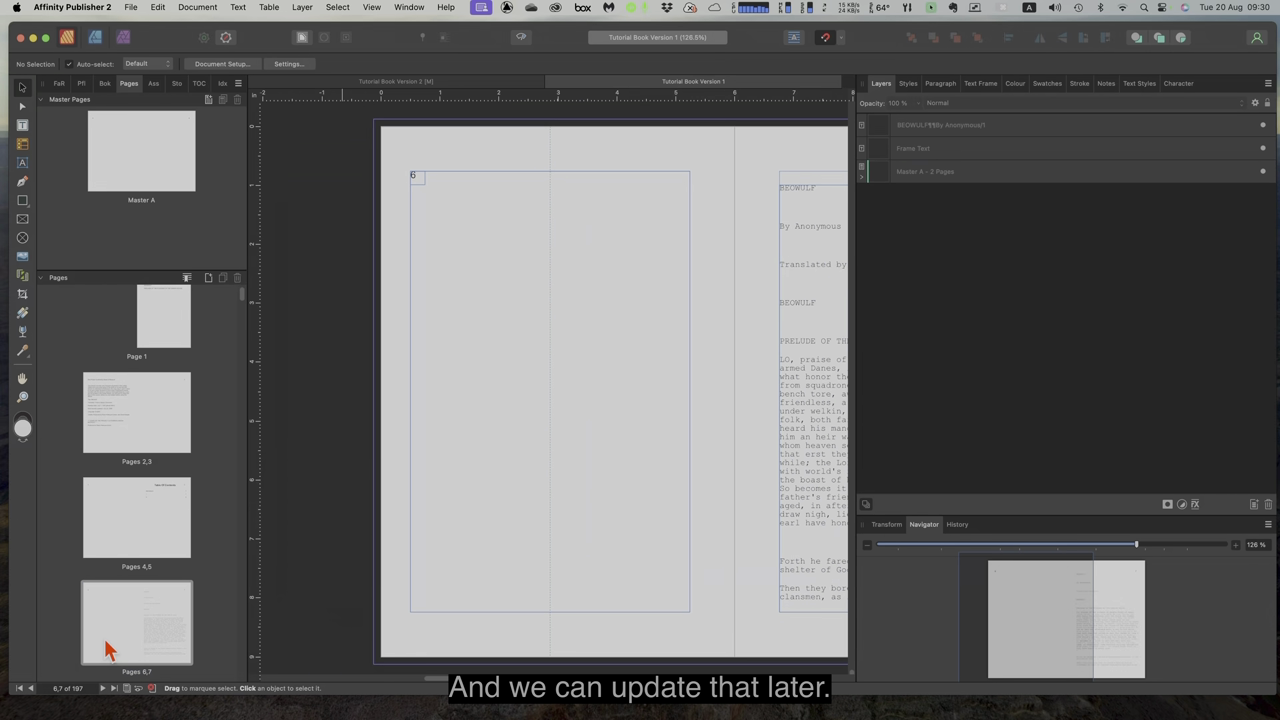
click(557, 396)
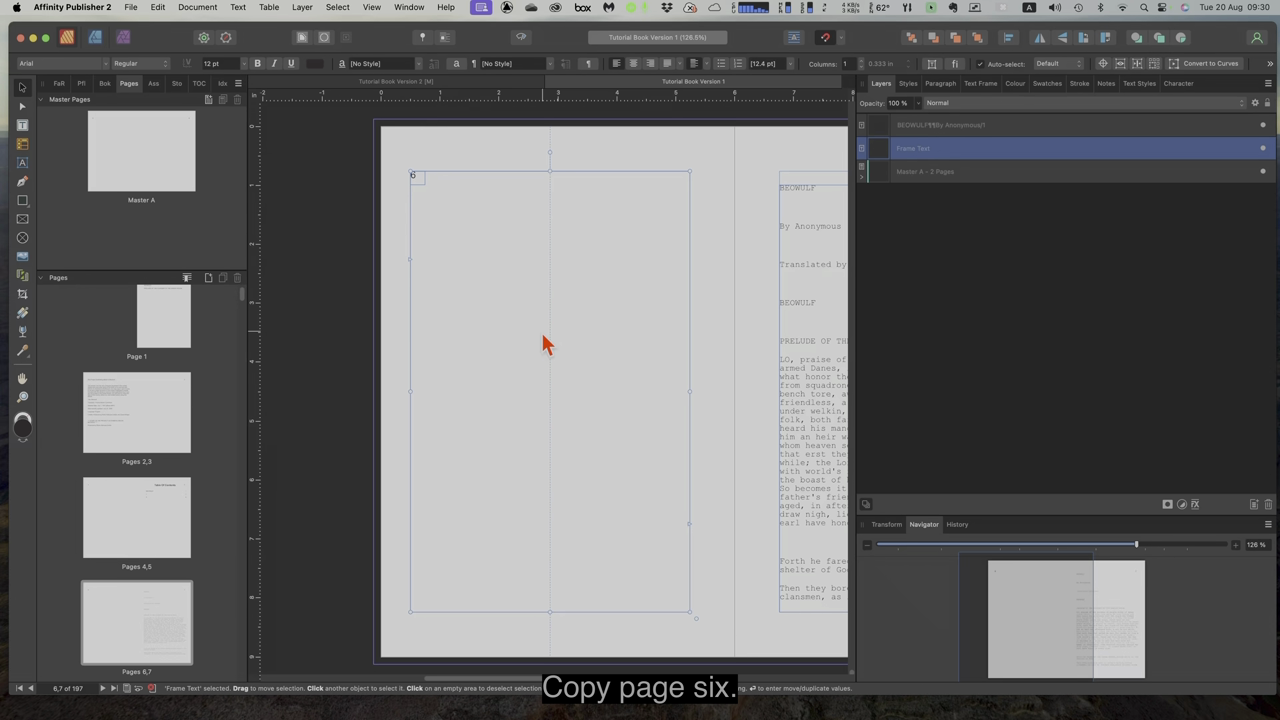
click(446, 84)
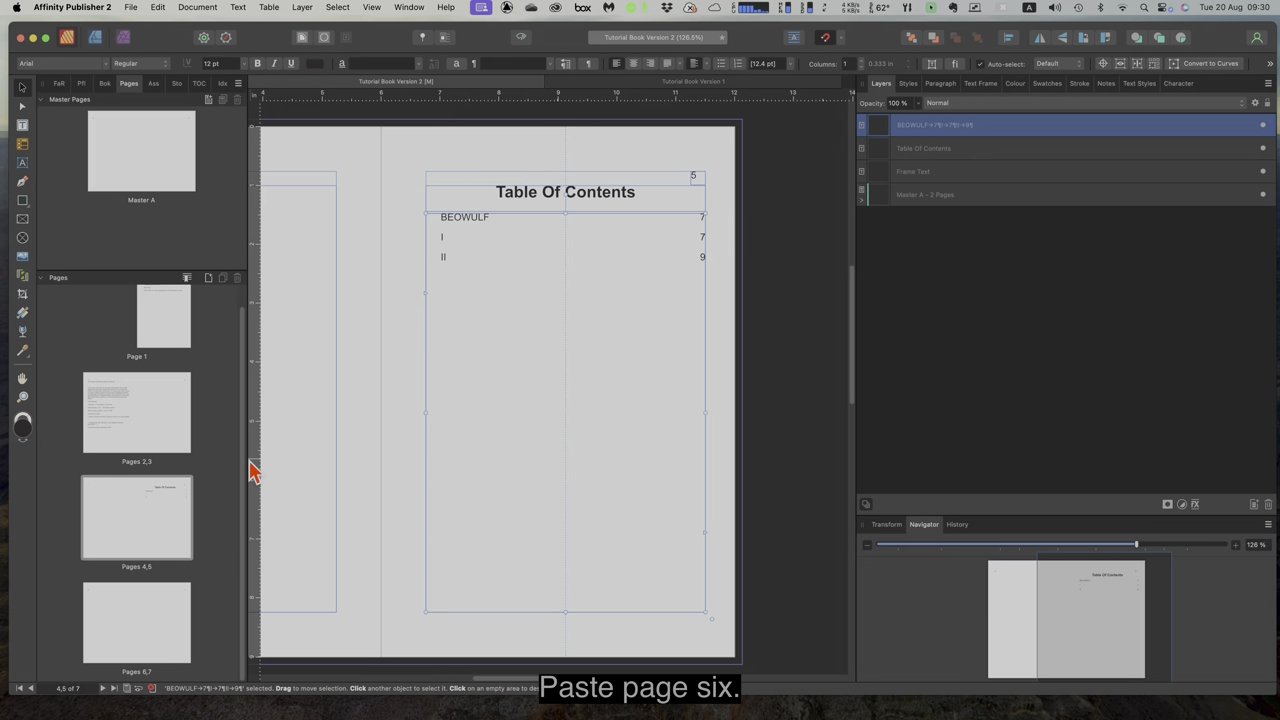
click(116, 608)
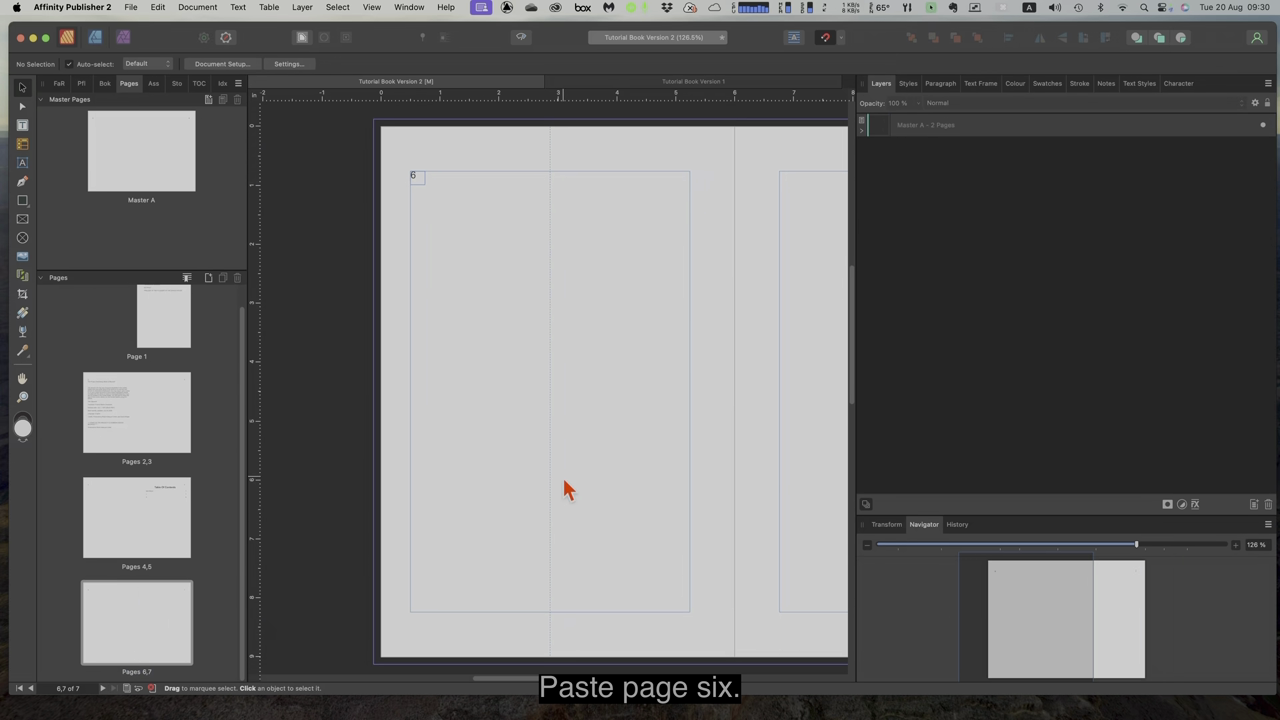
key(super+v)
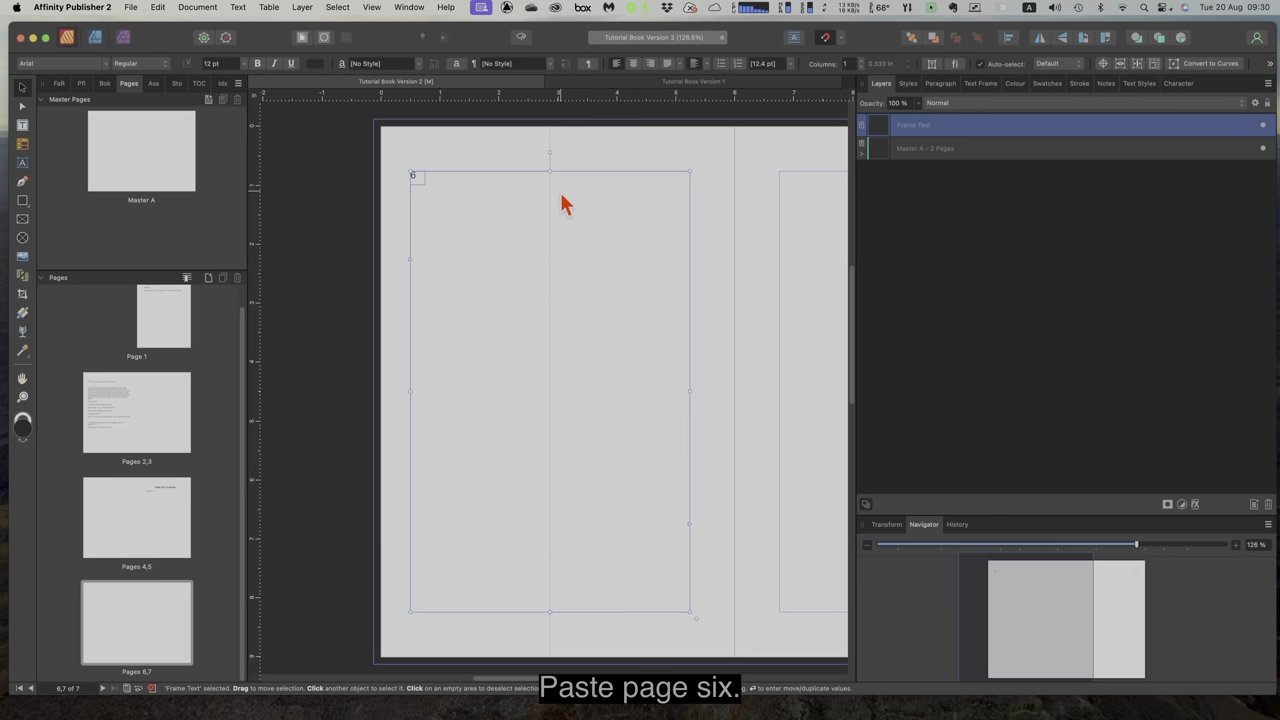
drag(549, 175, 549, 185)
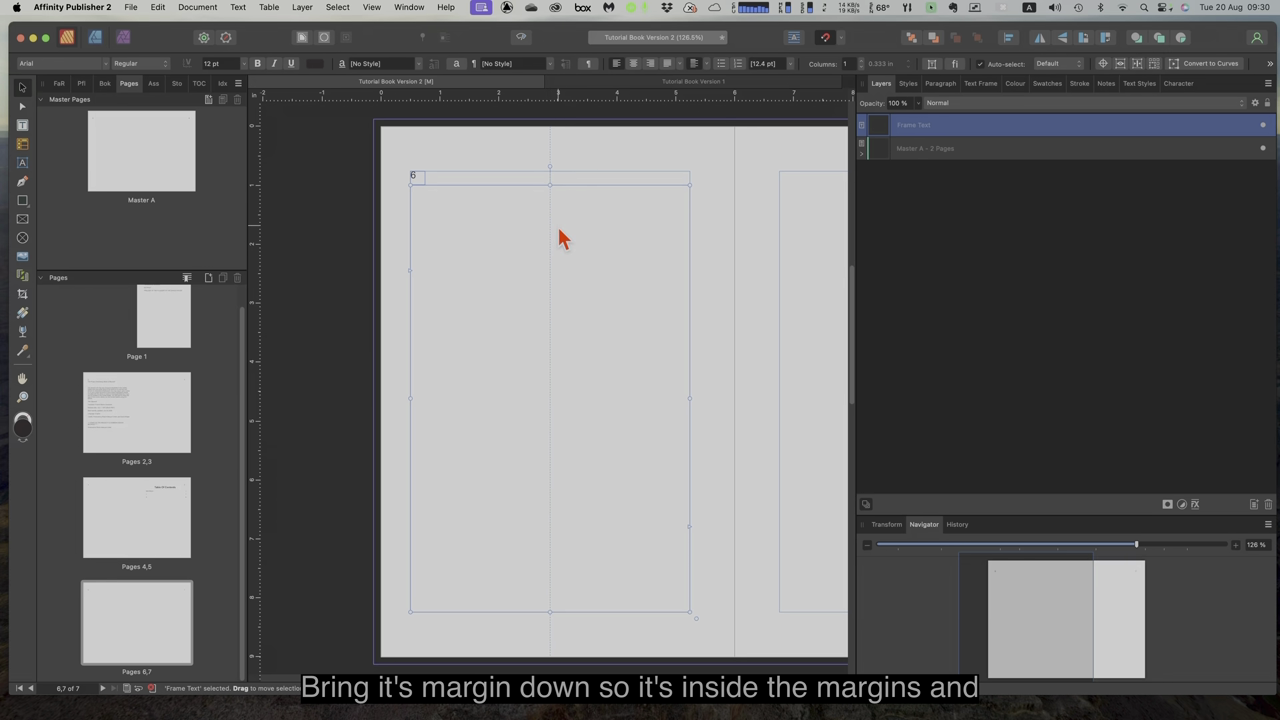
click(175, 632)
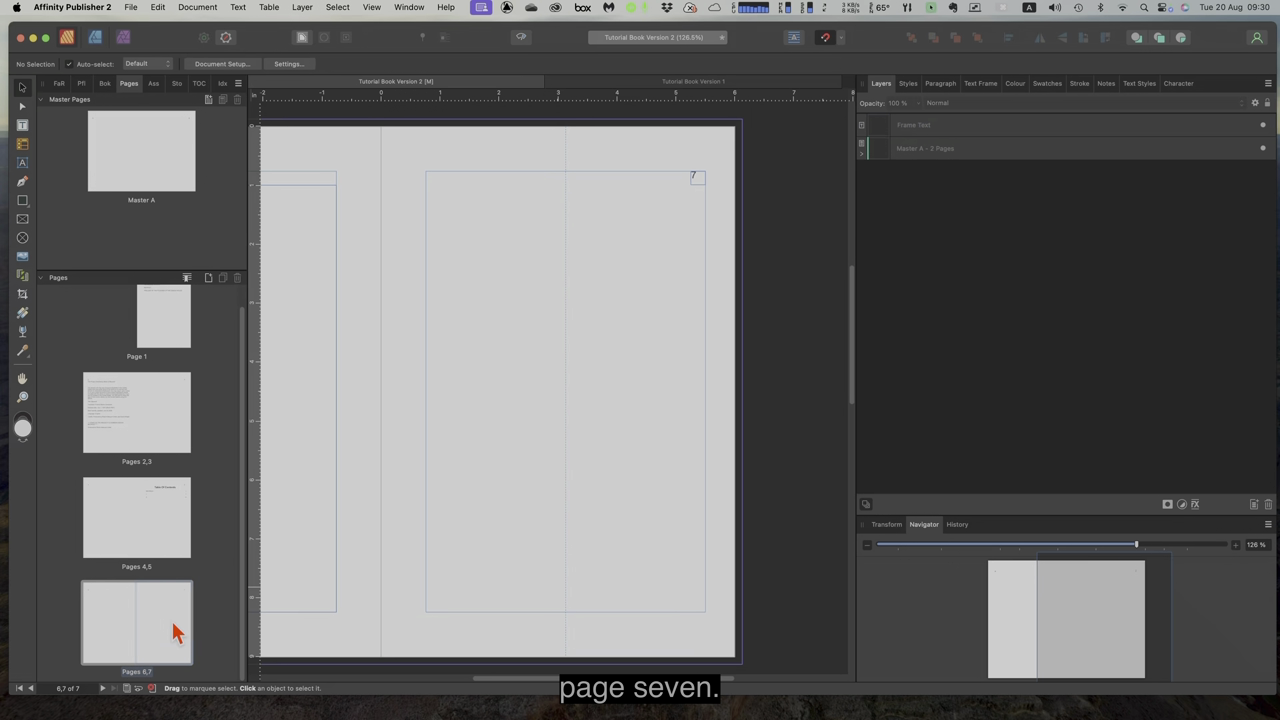
Step: Copy the Beowulf text frame from Version 1's page 7 and paste it into Version 2
click(722, 86)
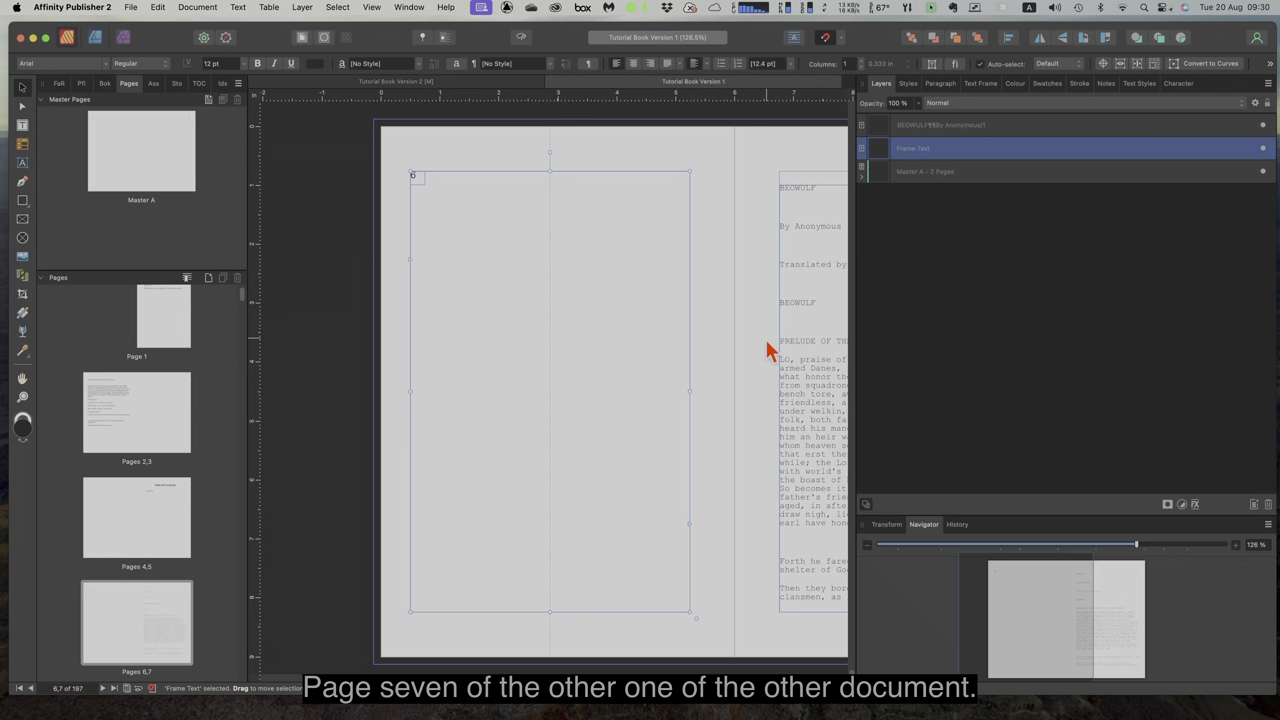
click(169, 600)
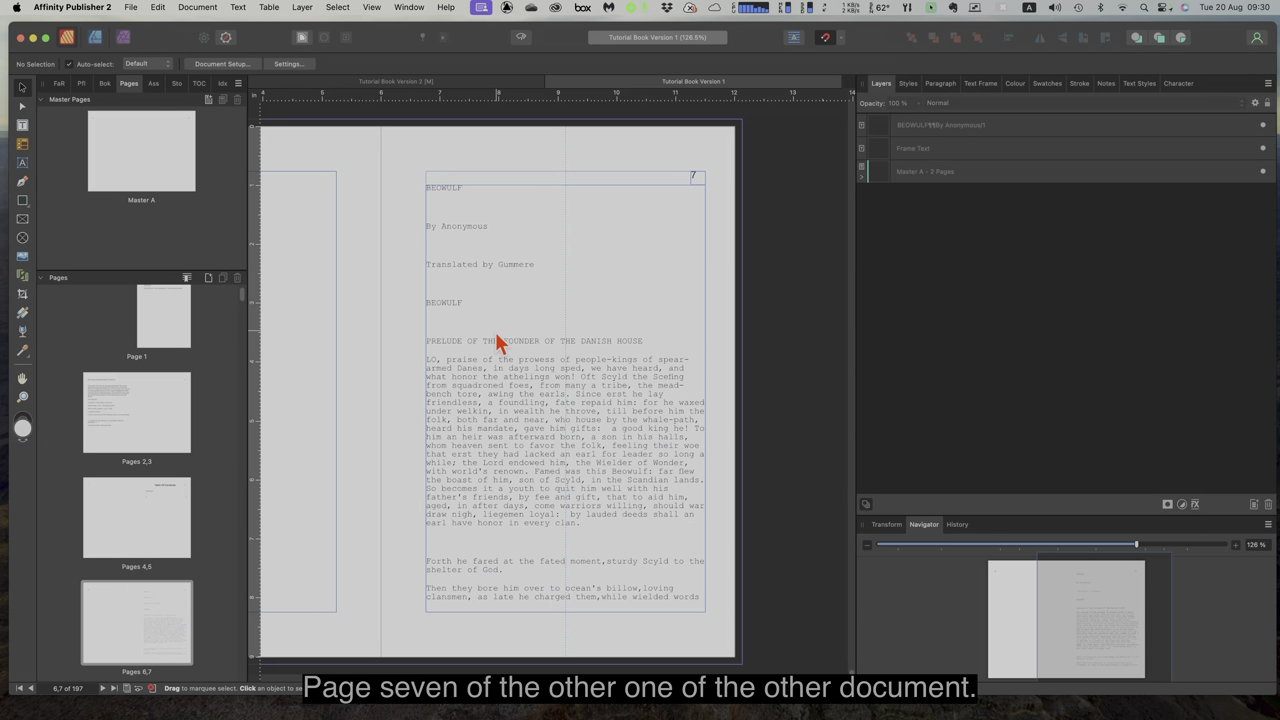
click(510, 328)
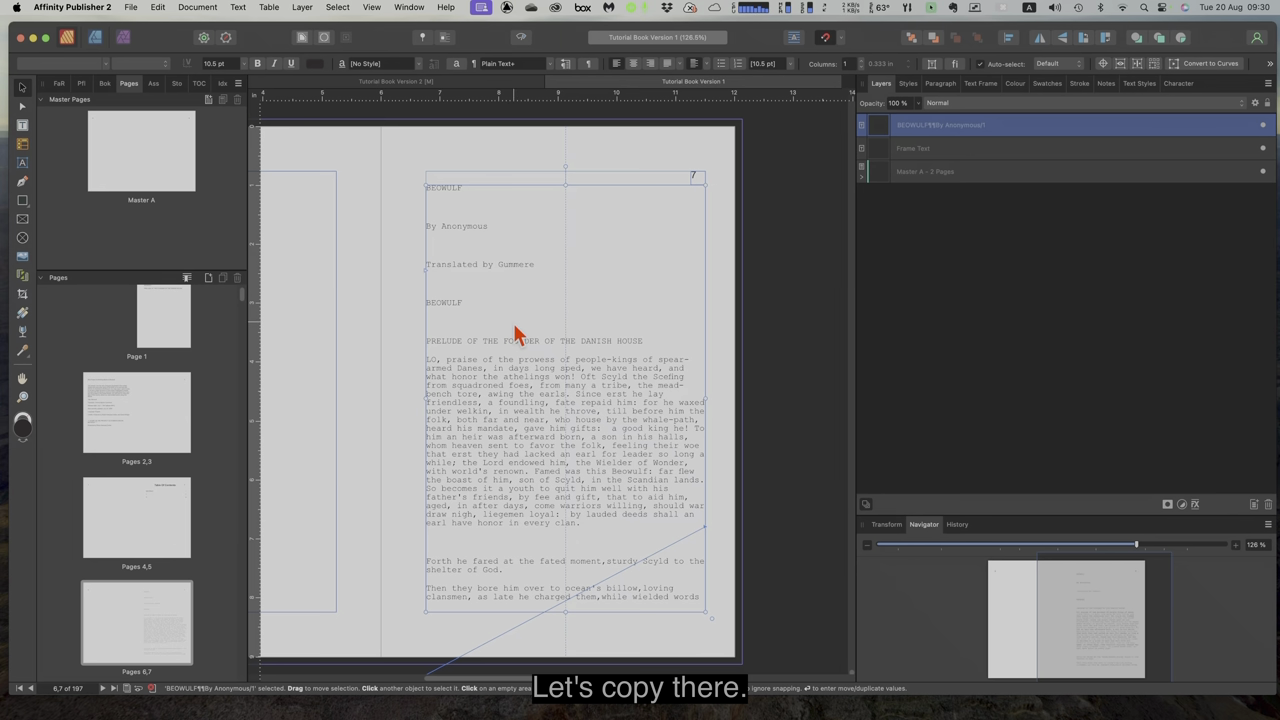
click(450, 84)
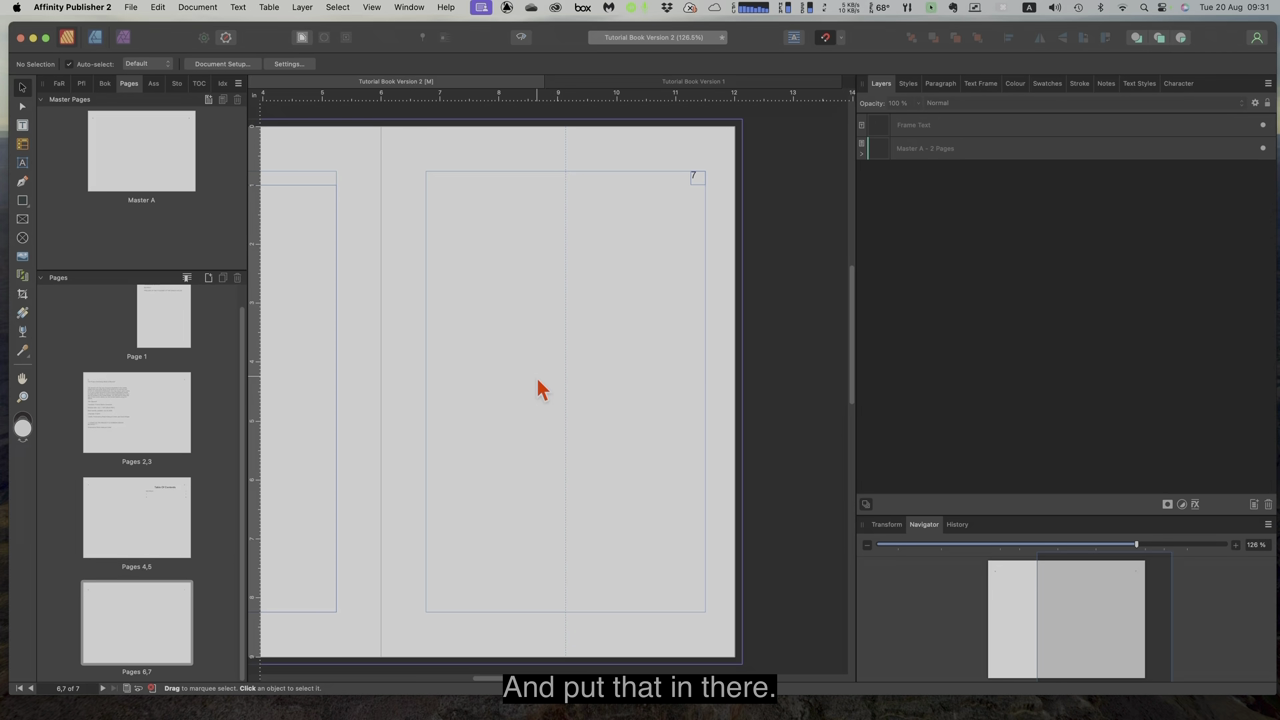
key(super+v)
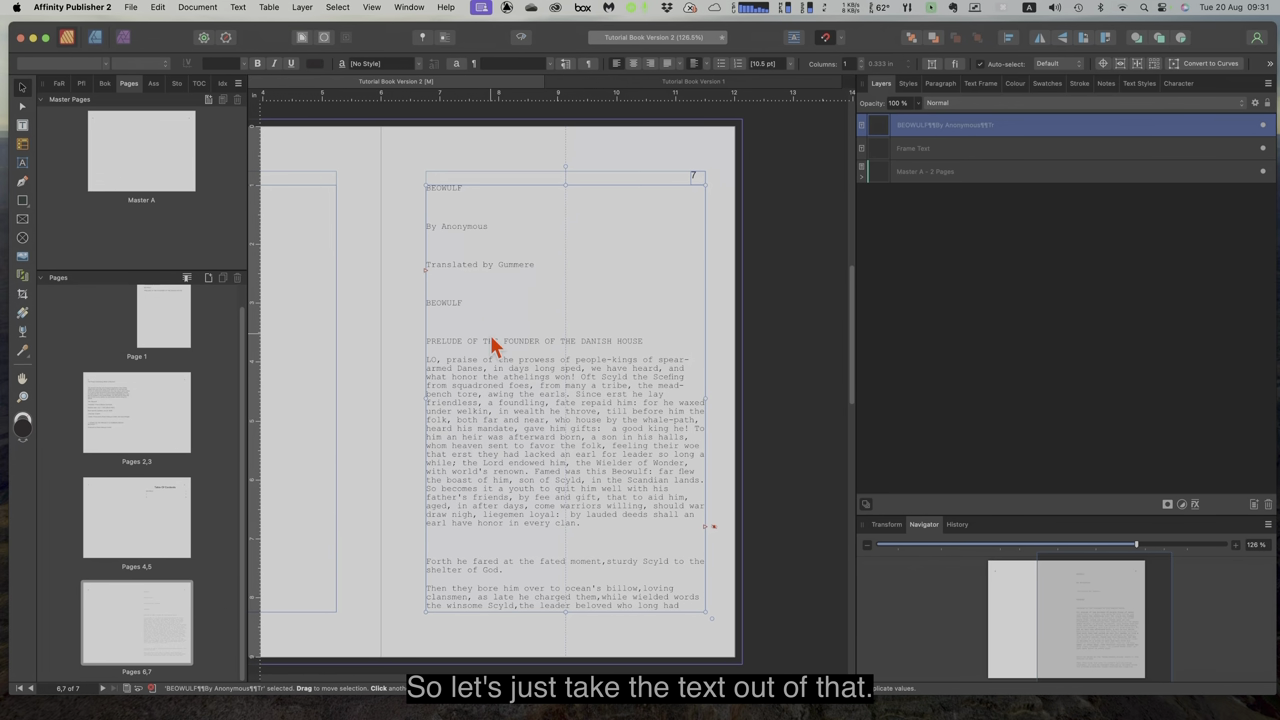
Step: Delete all the BEOWULF text inside the pasted frame, leaving it empty
key(t)
drag(428, 190, 693, 605)
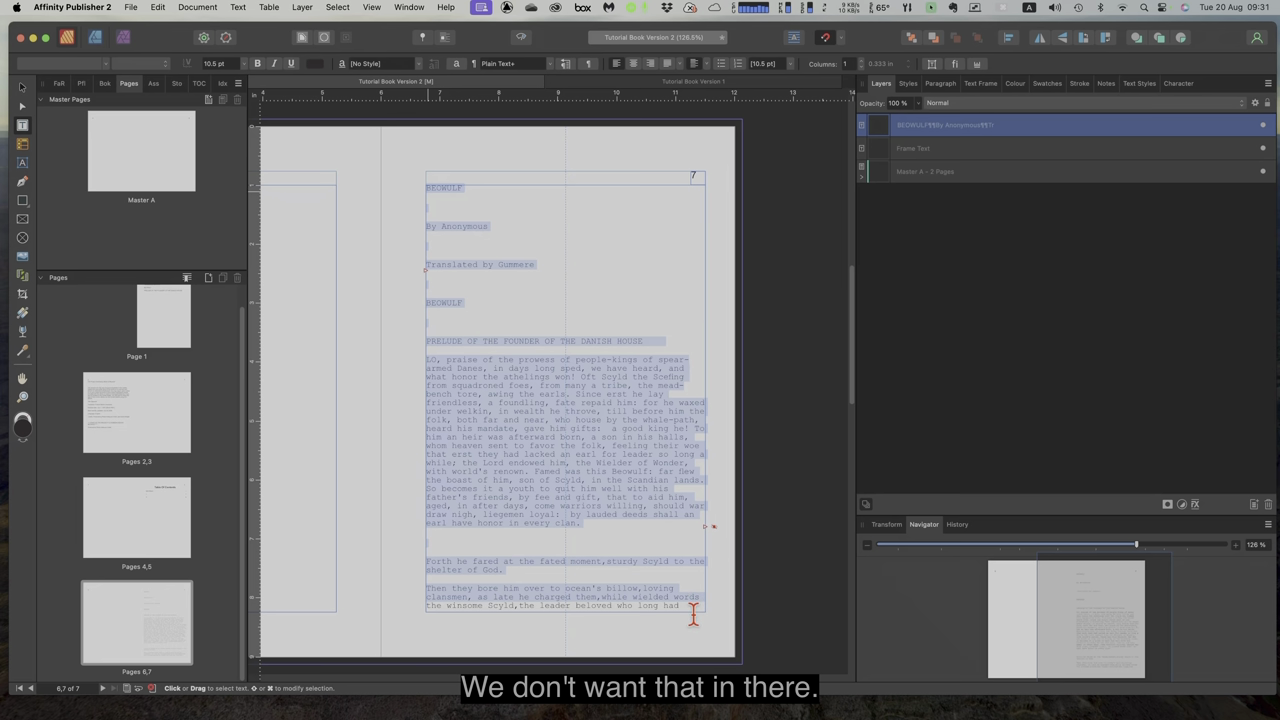
key(BackSpace)
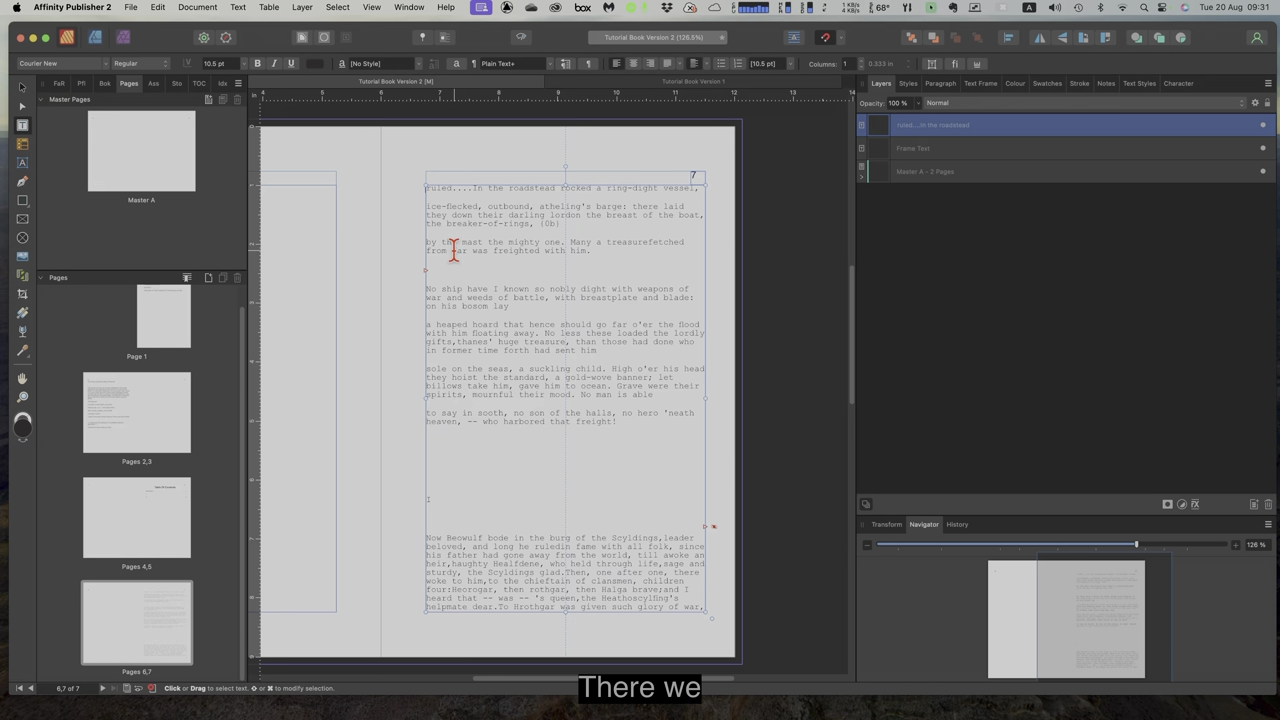
key(super+a)
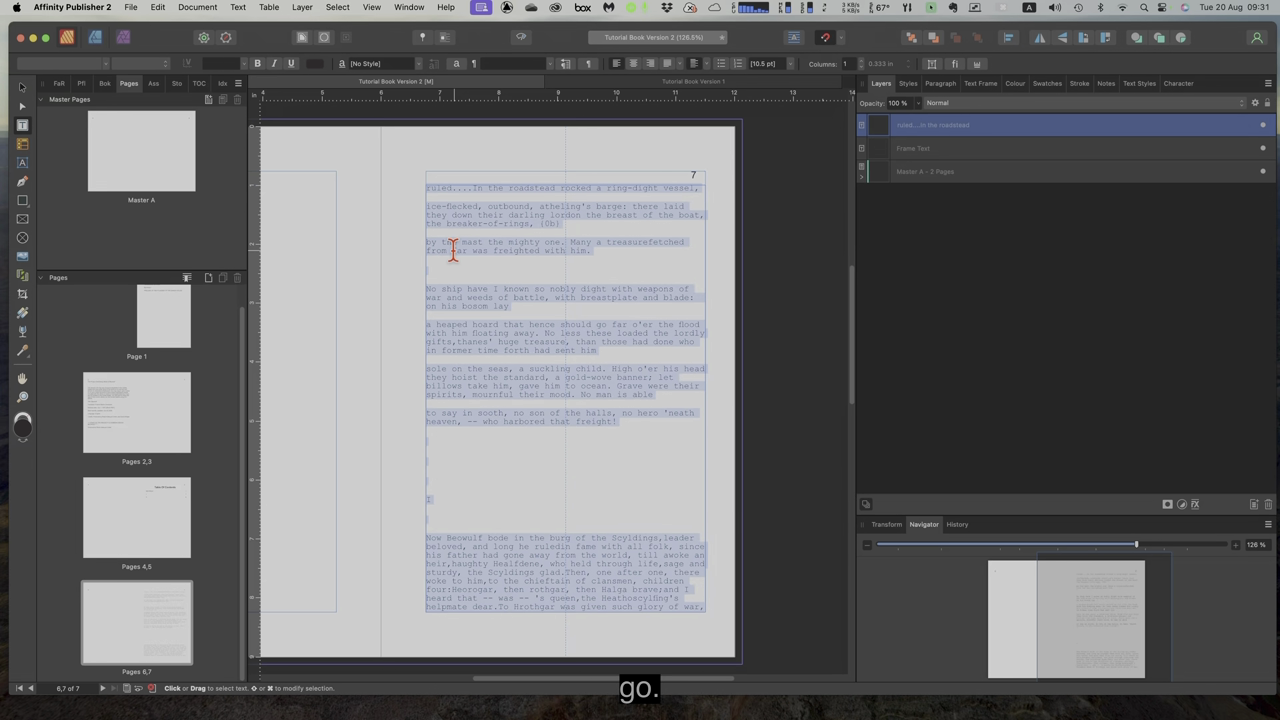
key(BackSpace)
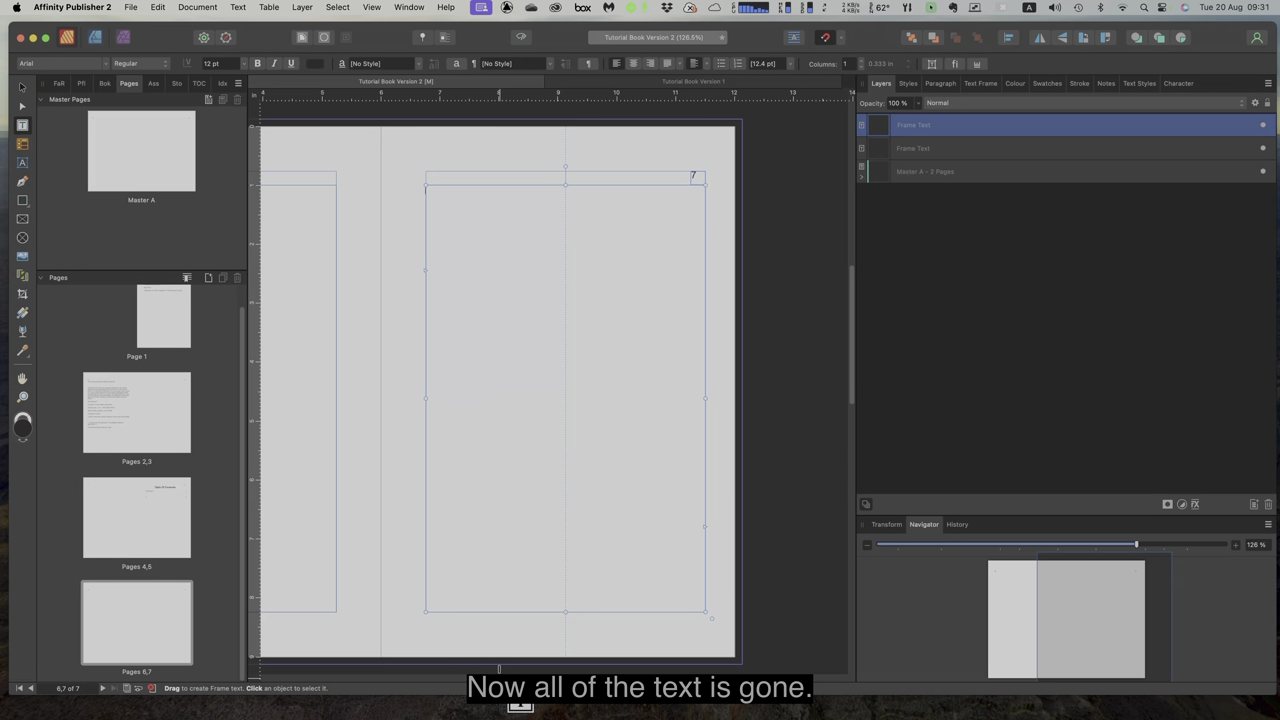
Step: Save the Tutorial Book Version 2 document with File > Save
scroll(473, 650, left, 5)
scroll(448, 700, right, 6)
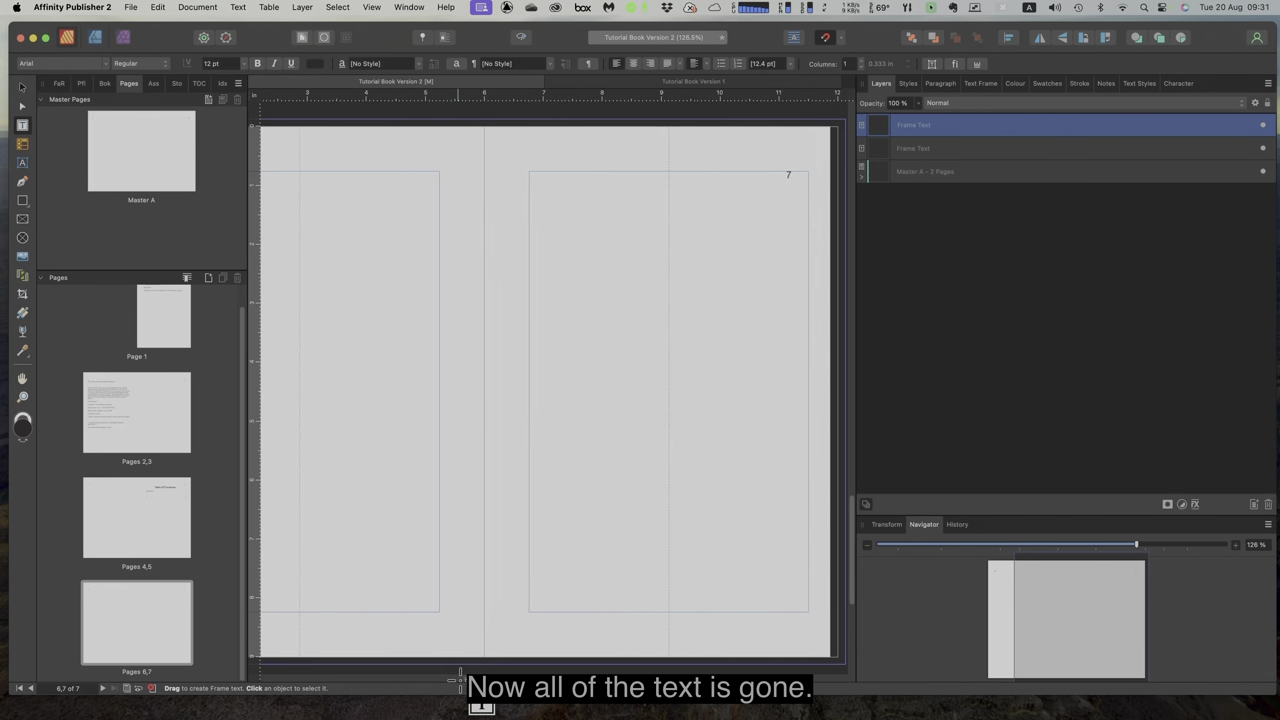
scroll(533, 700, left, 2)
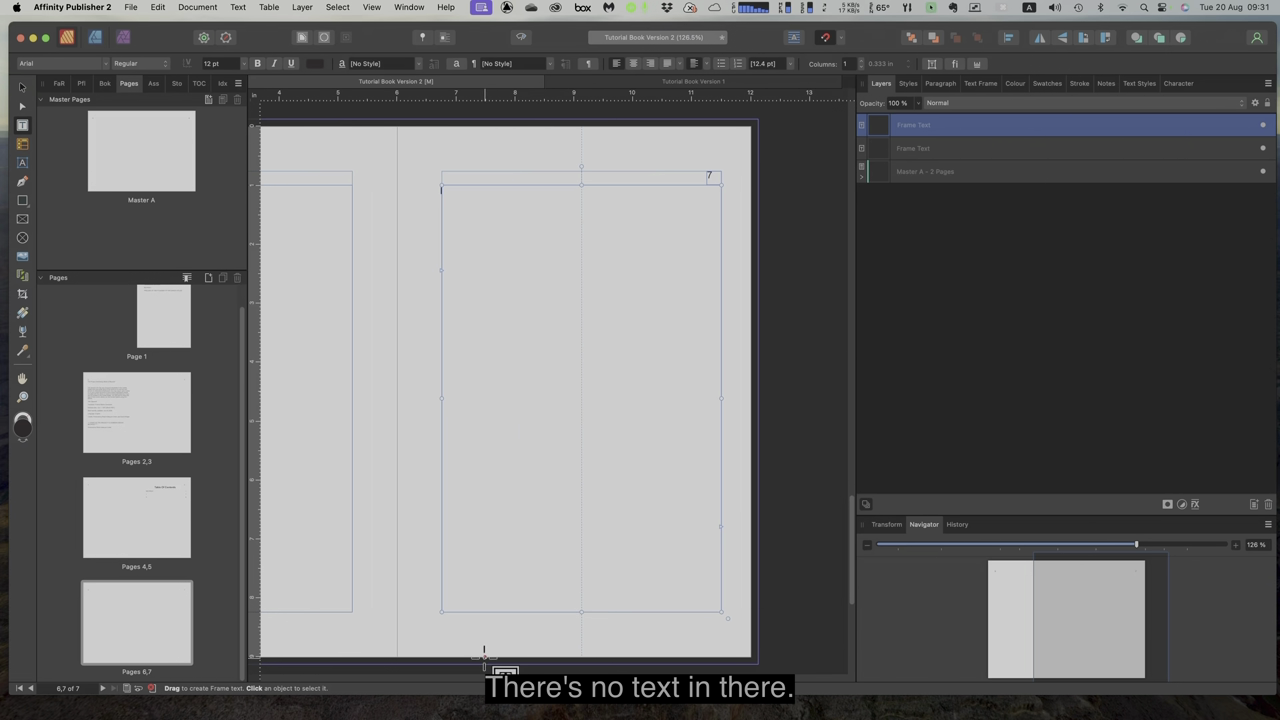
click(131, 8)
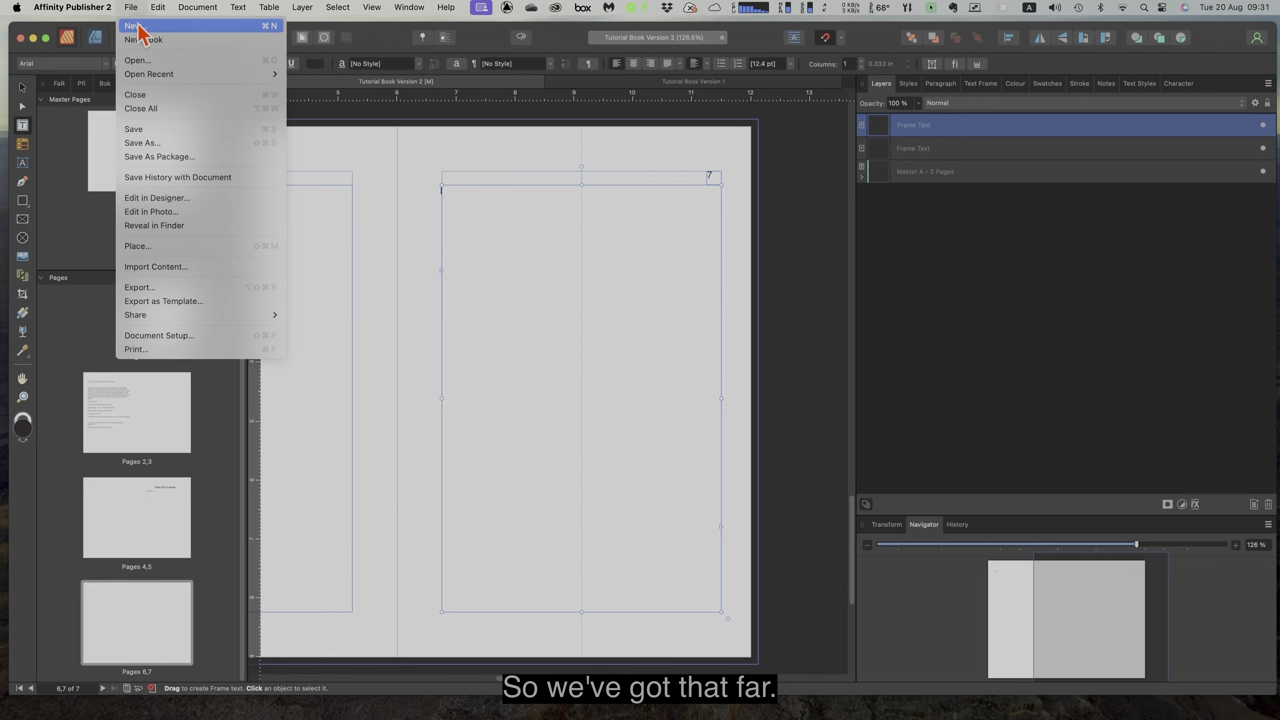
click(140, 129)
Step: Inspect the empty page 7 frame and go back to the Move tool
click(508, 294)
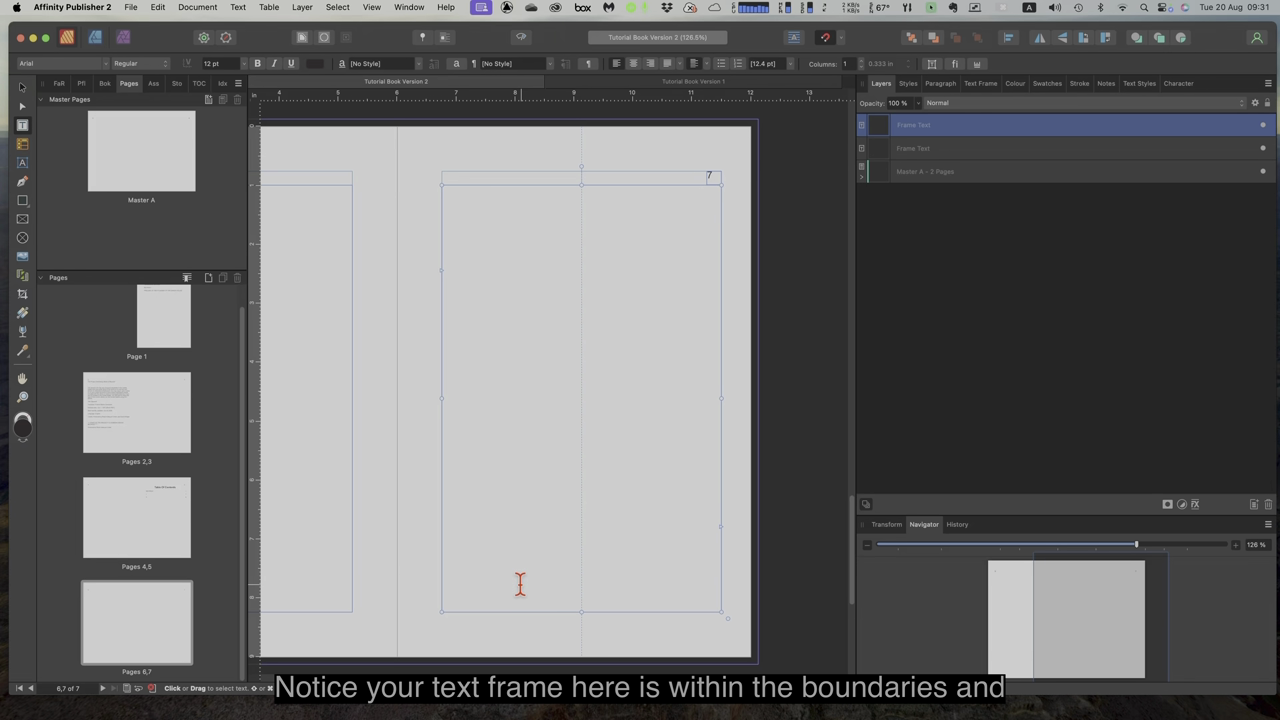
click(23, 90)
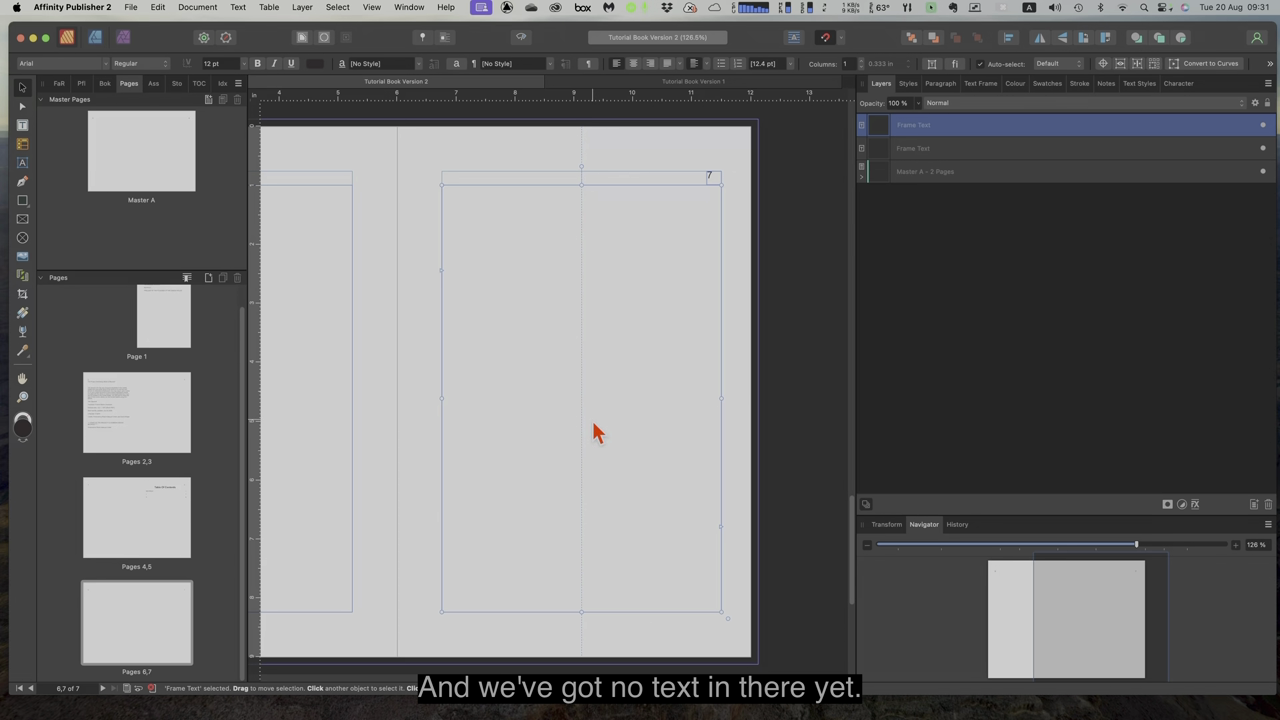
scroll(505, 480, down, 4)
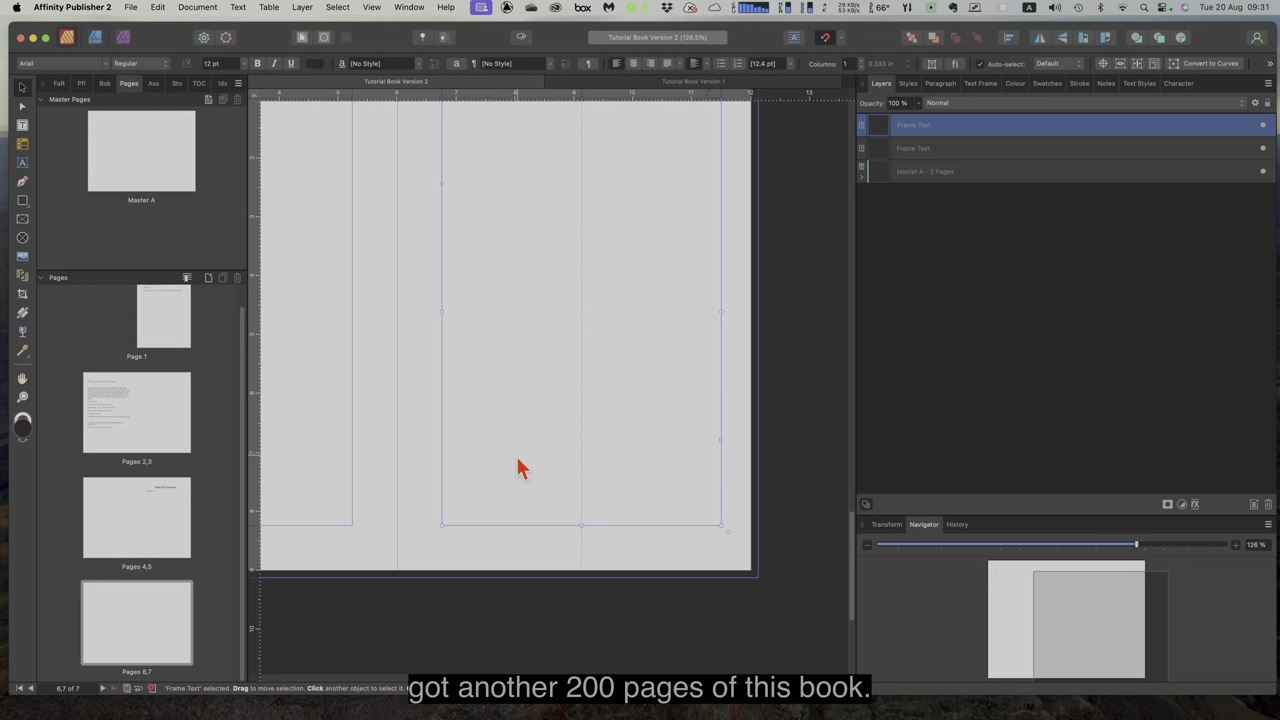
scroll(530, 425, up, 4)
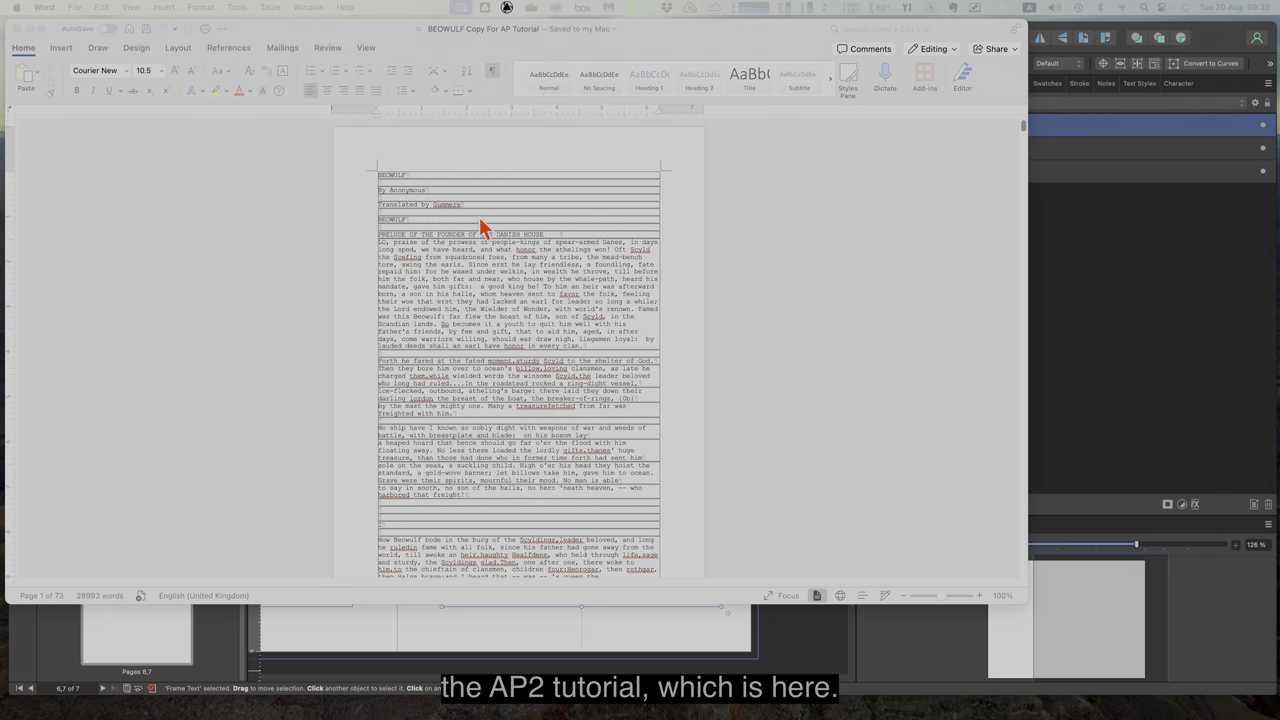
Step: Bring Word's BEOWULF Copy For AP Tutorial document to the front and scroll through its text
click(196, 222)
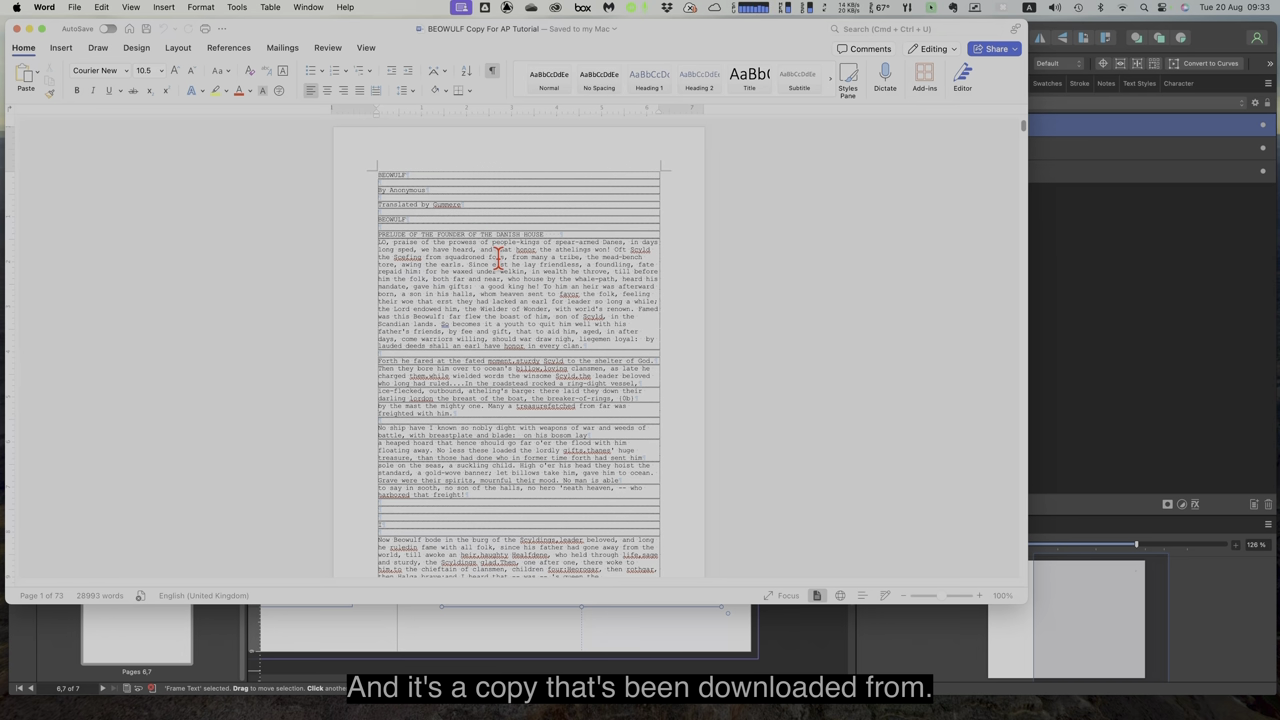
scroll(462, 292, down, 2)
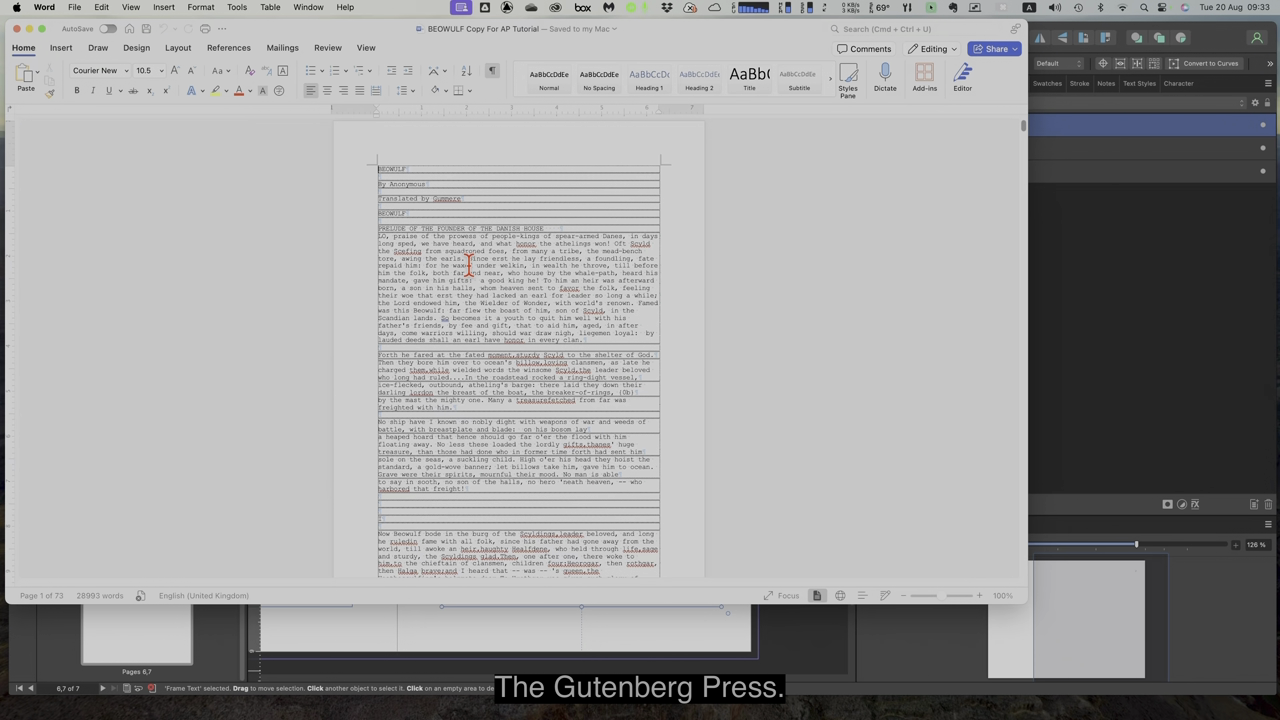
scroll(465, 264, down, 2)
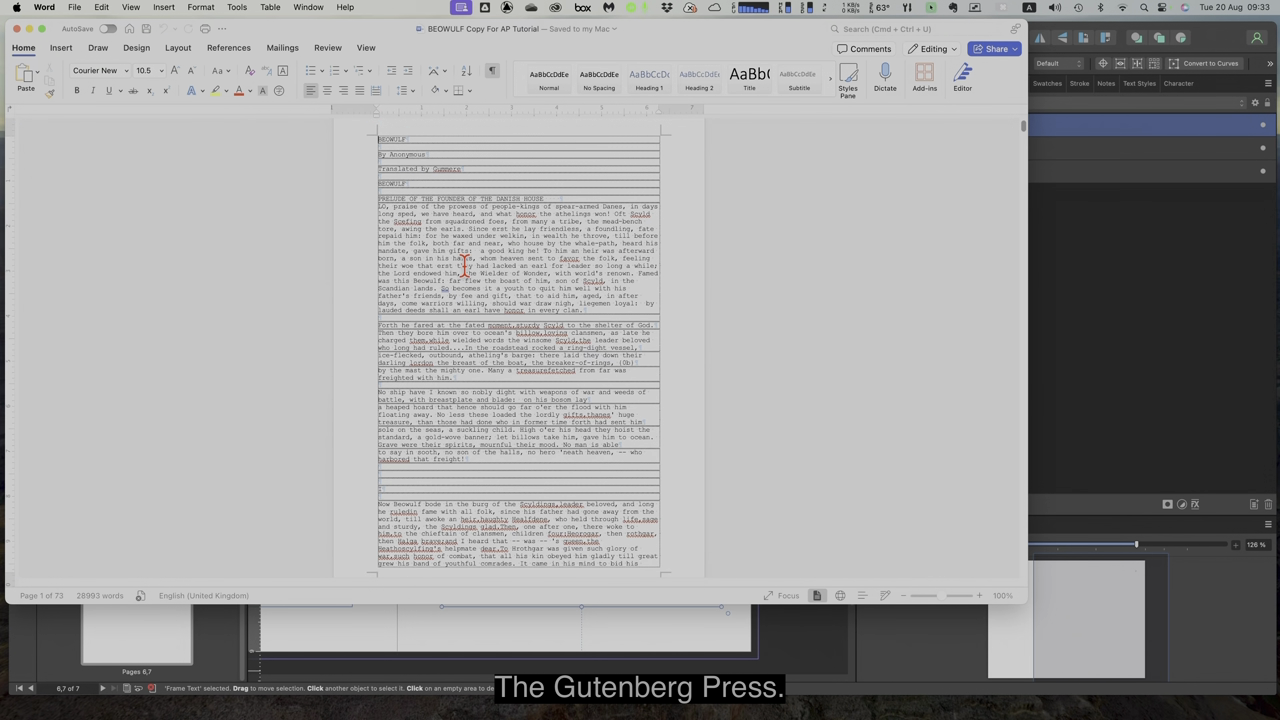
scroll(465, 264, up, 3)
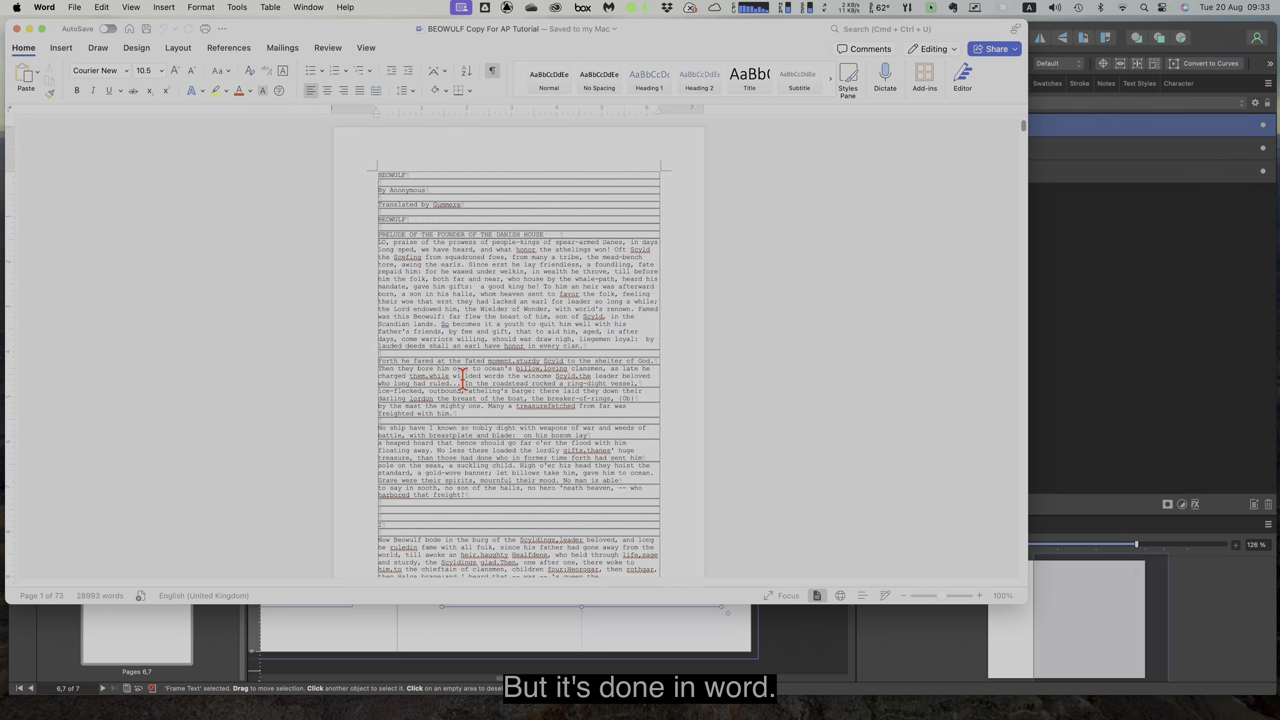
Step: Choose the 164 KB 'BEOWULF Copy For AP Tutorial' .docx from Documents to place
click(28, 28)
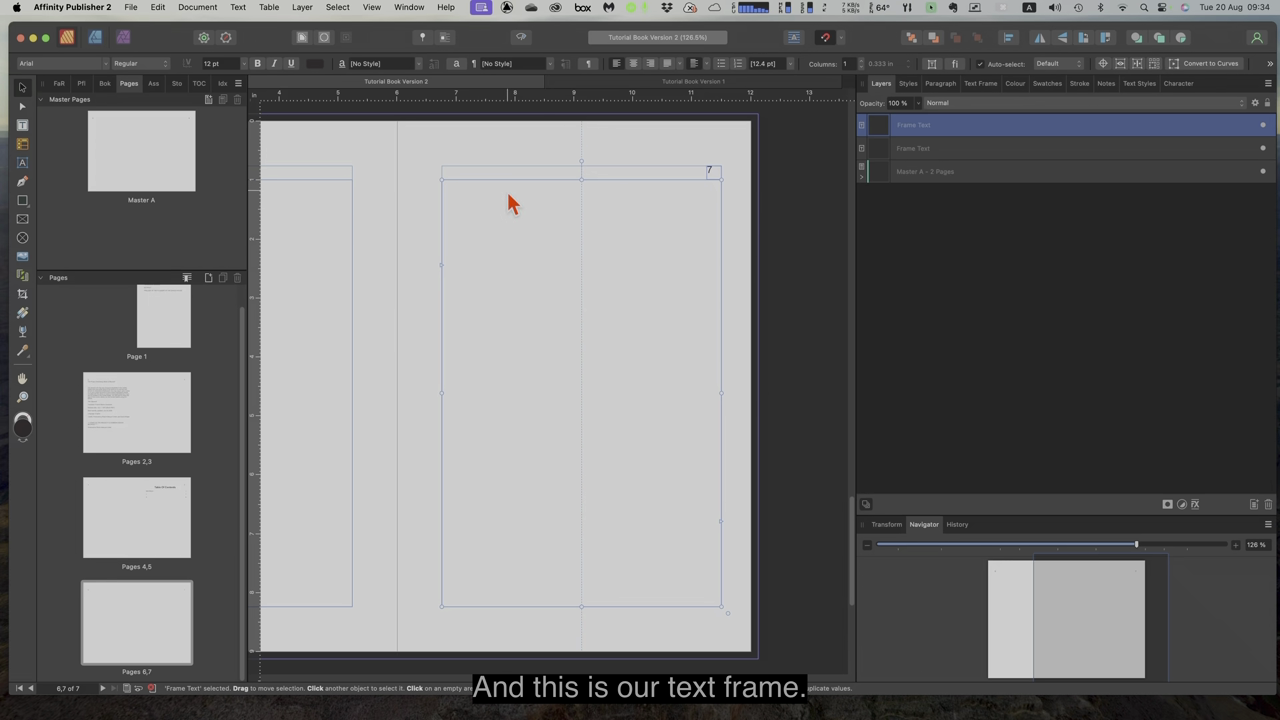
click(131, 7)
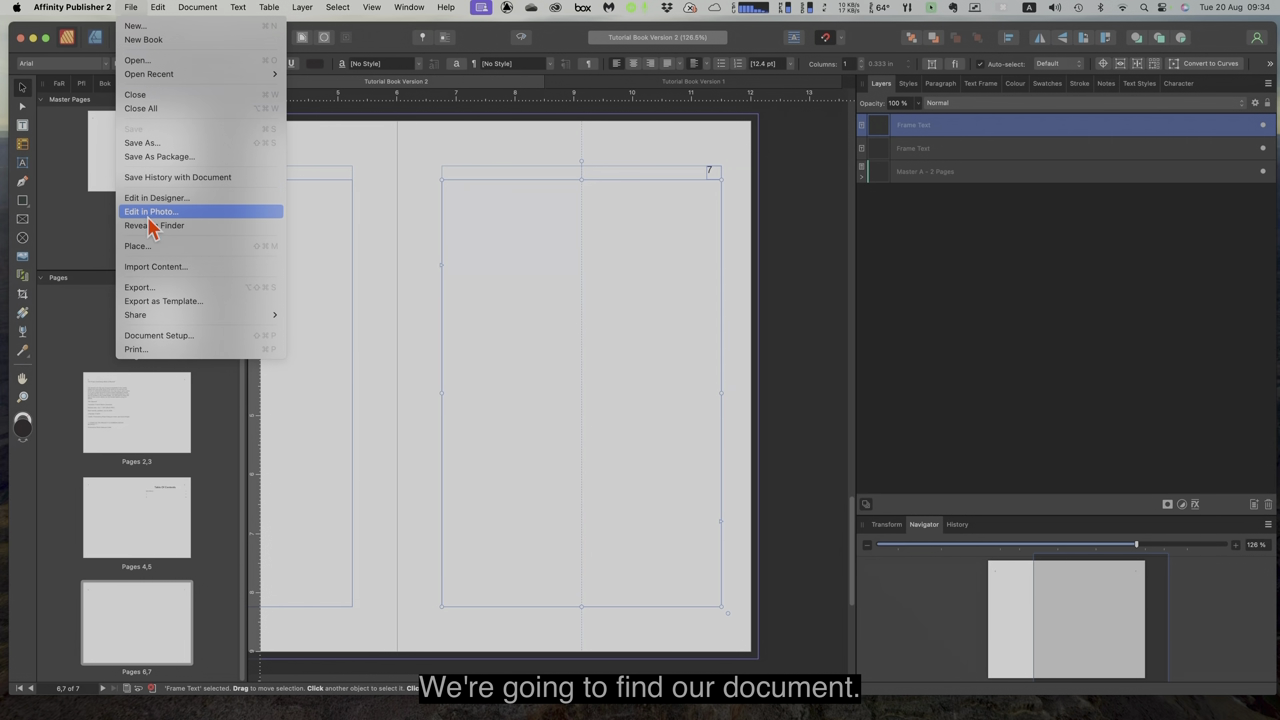
click(148, 246)
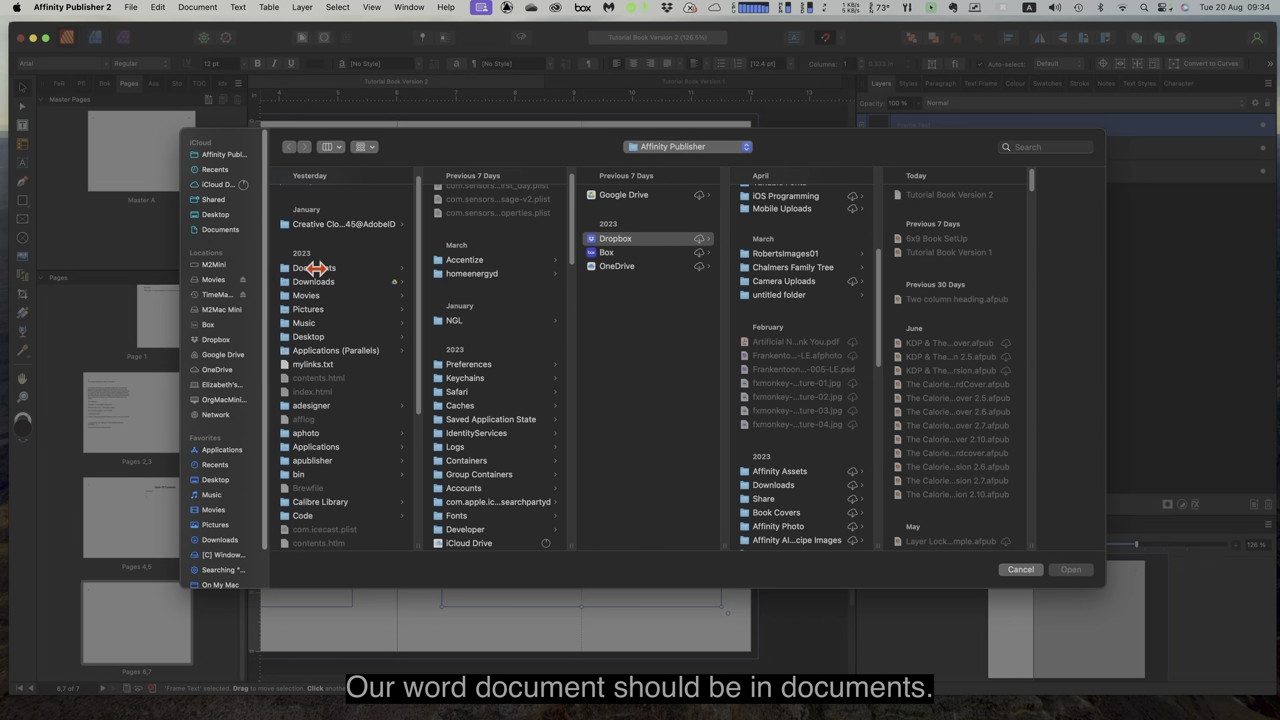
click(316, 268)
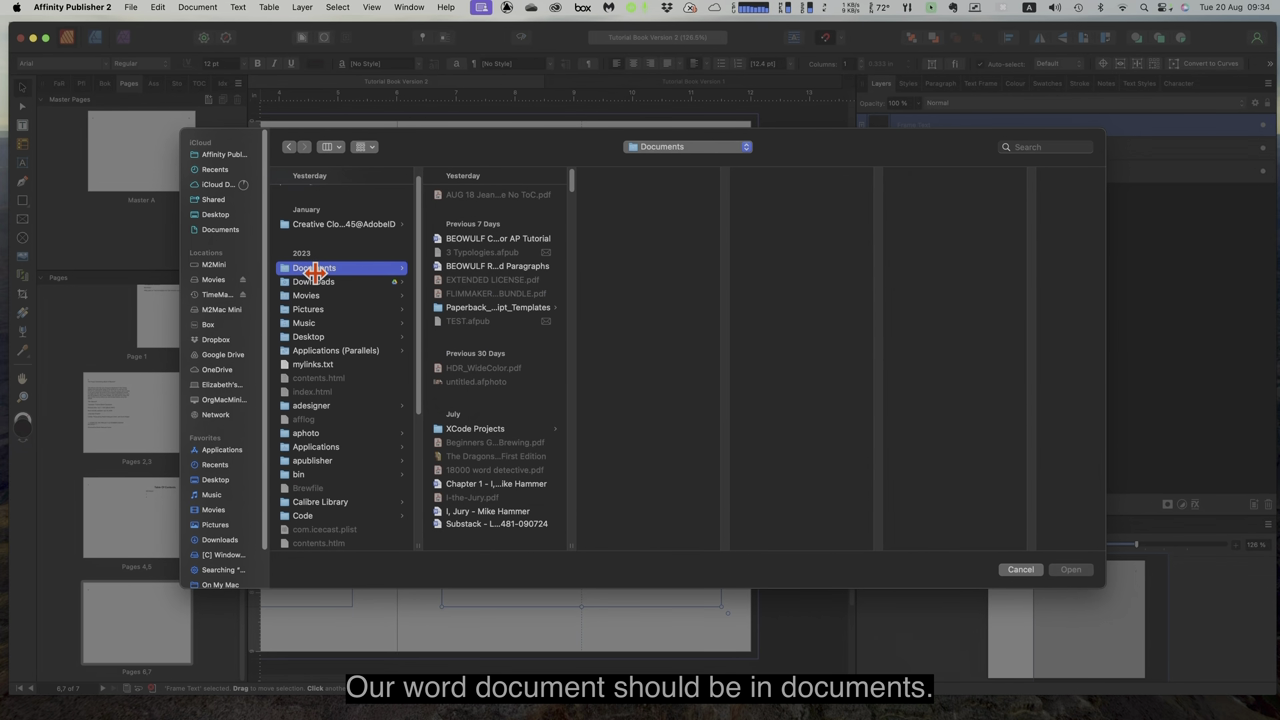
click(488, 239)
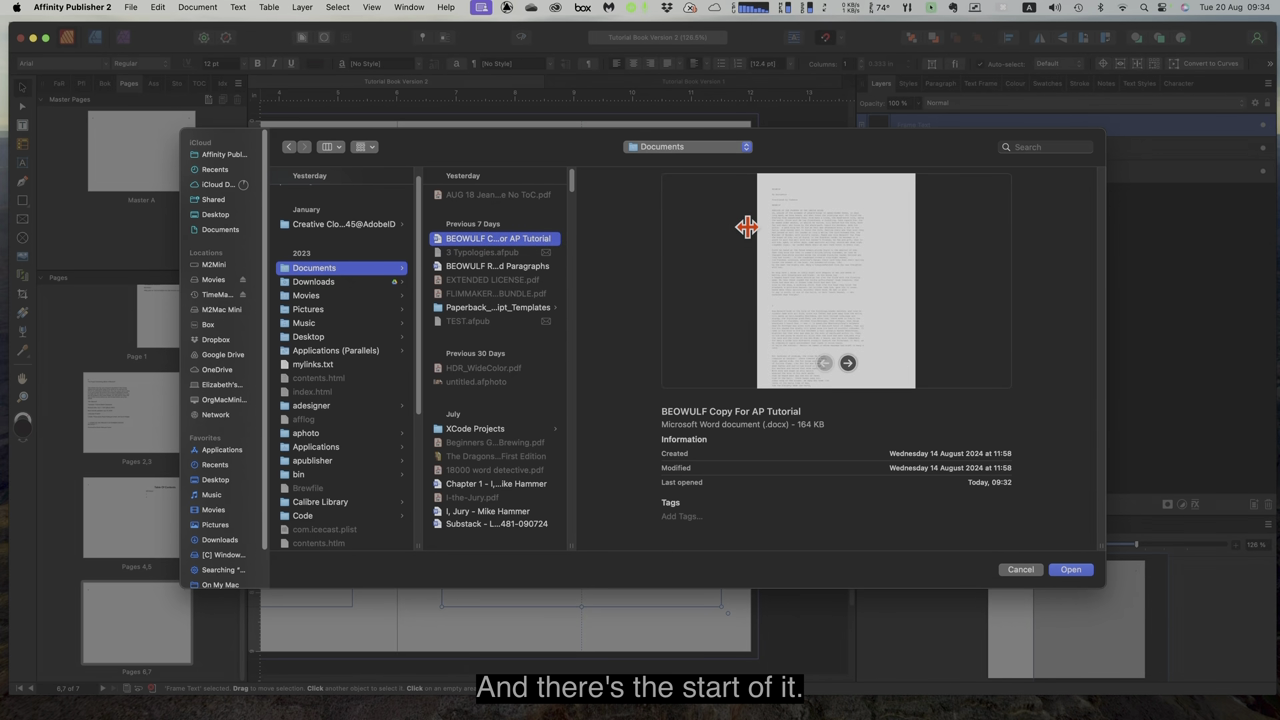
Step: Place the BEOWULF text in the frame and autoflow it onward from page 7 to 198 pages
click(1070, 571)
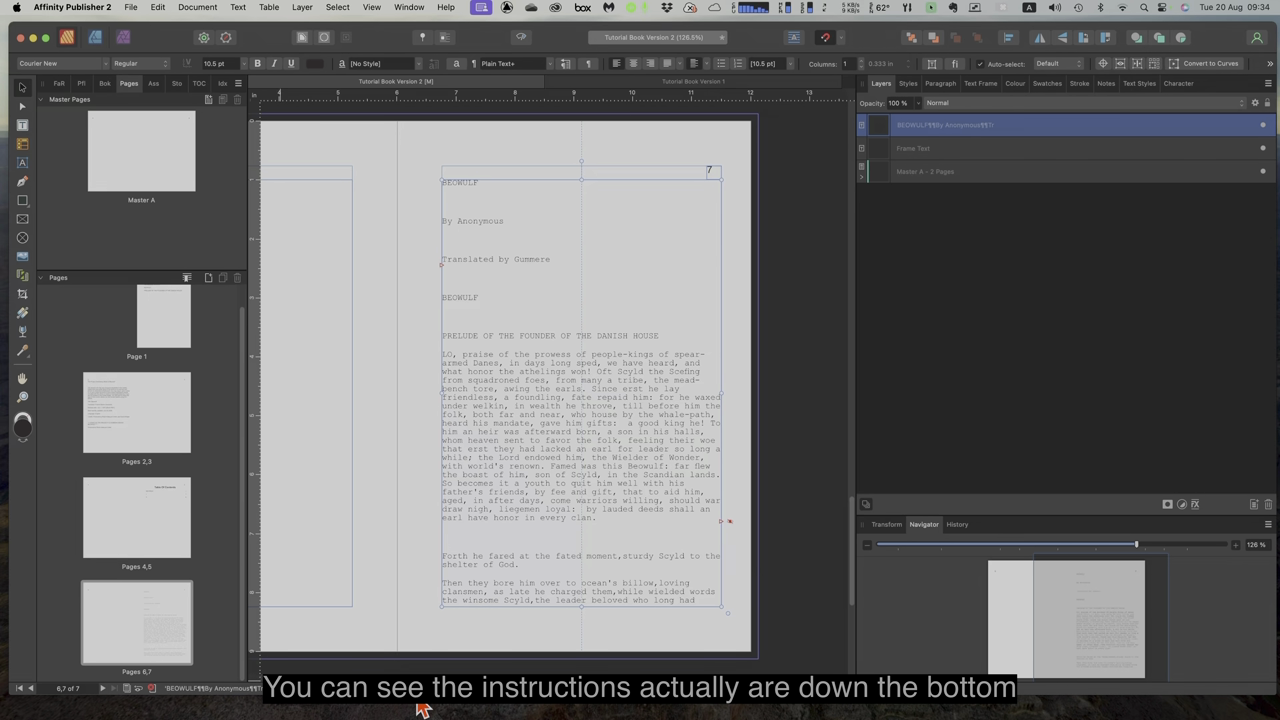
shift+click(727, 527)
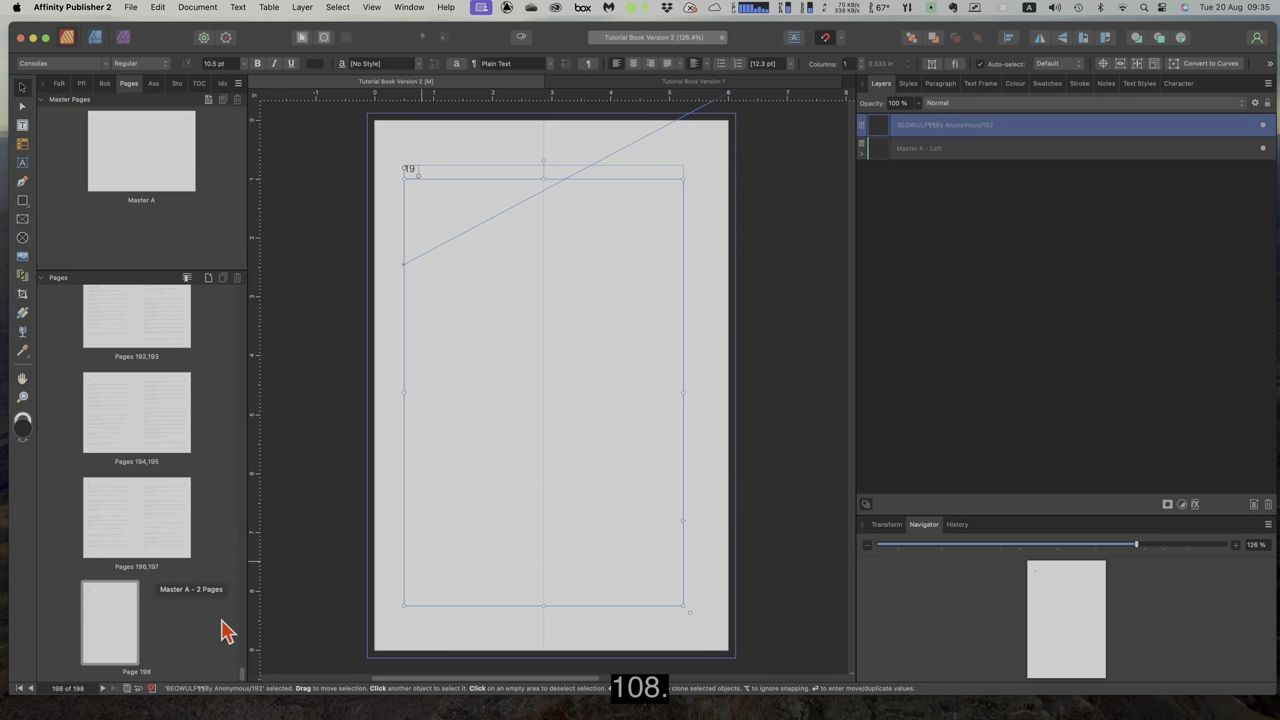
Step: Review the flowed text on spreads 6–7 and 8–9, ending back on pages 6 and 7
drag(242, 684, 258, 300)
scroll(223, 530, down, 5)
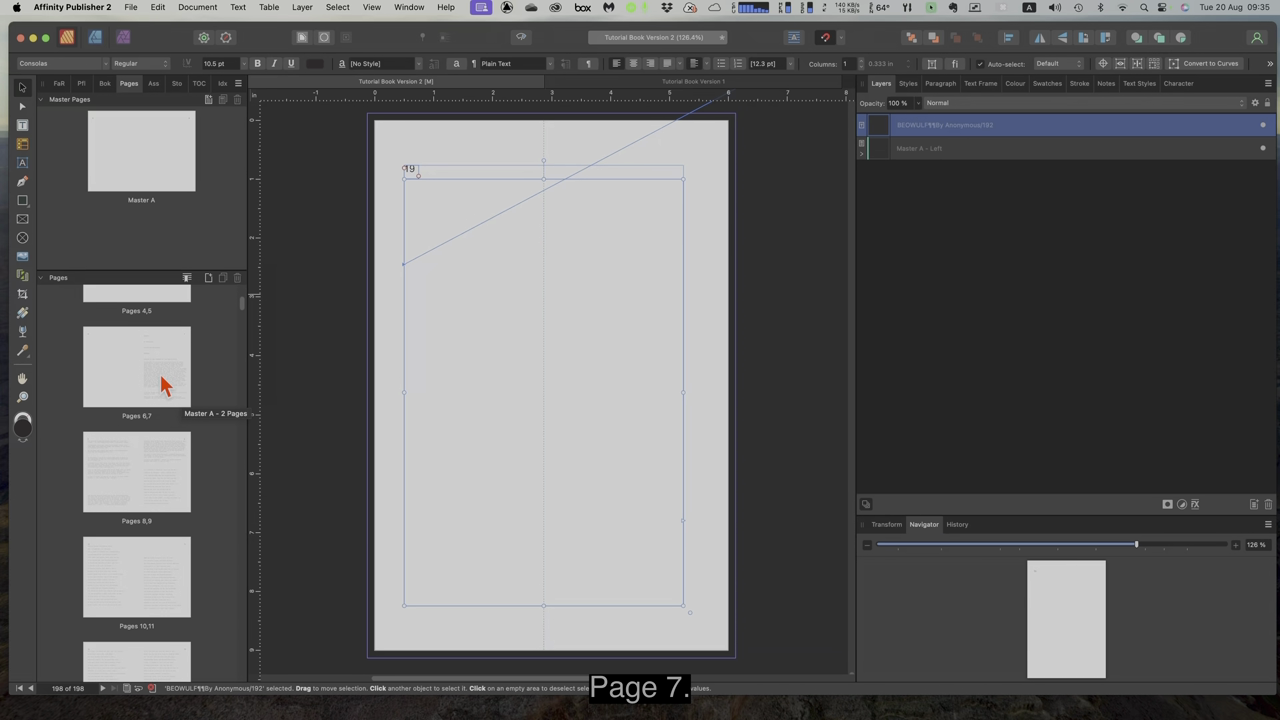
double_click(165, 383)
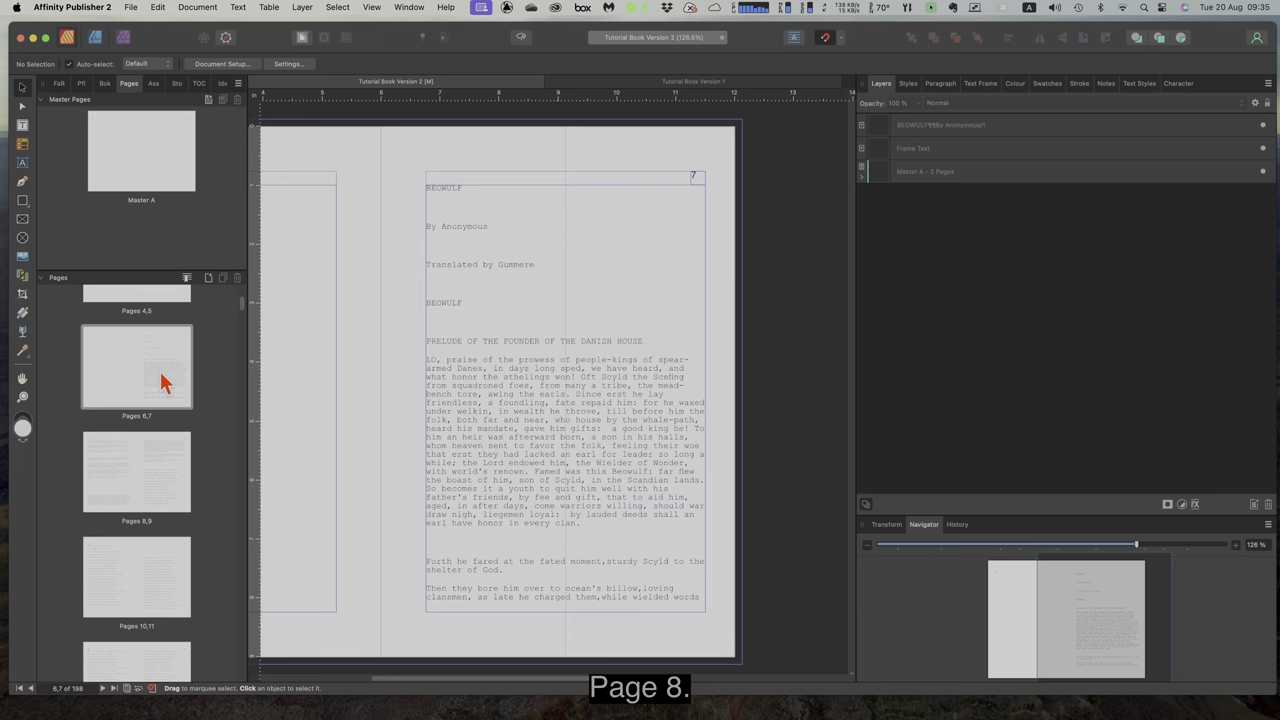
double_click(103, 475)
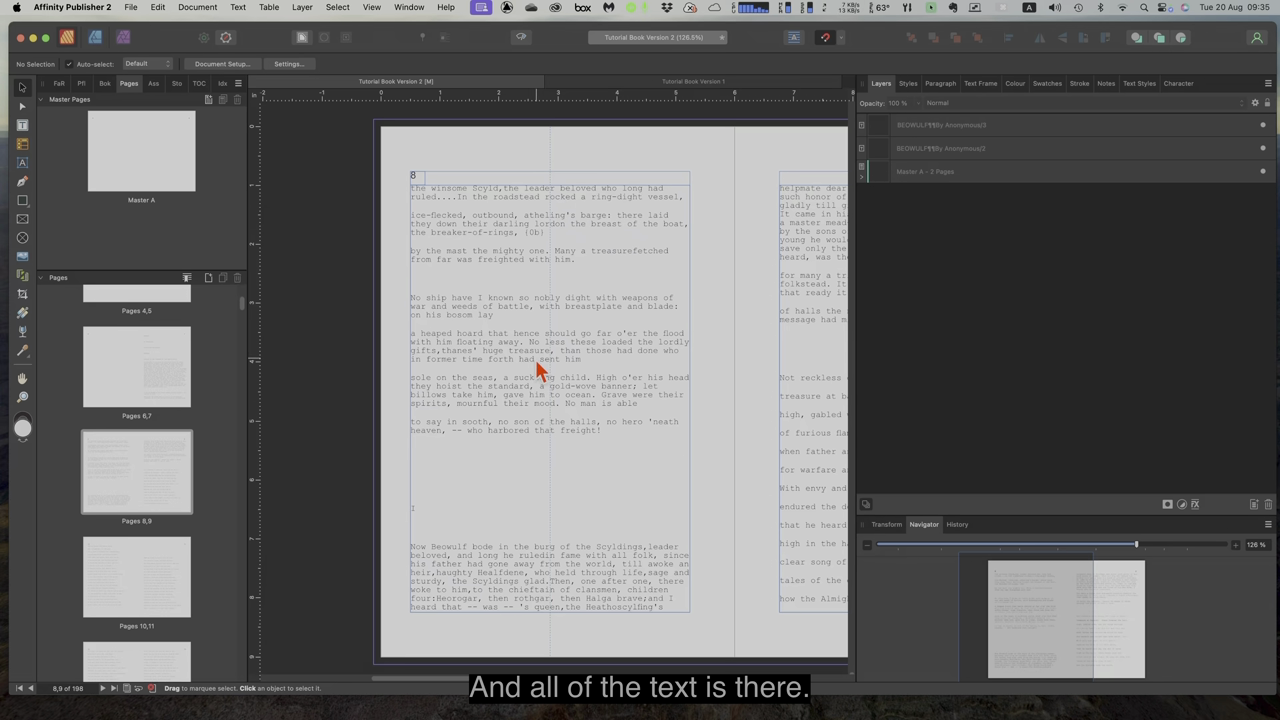
scroll(194, 457, up, 4)
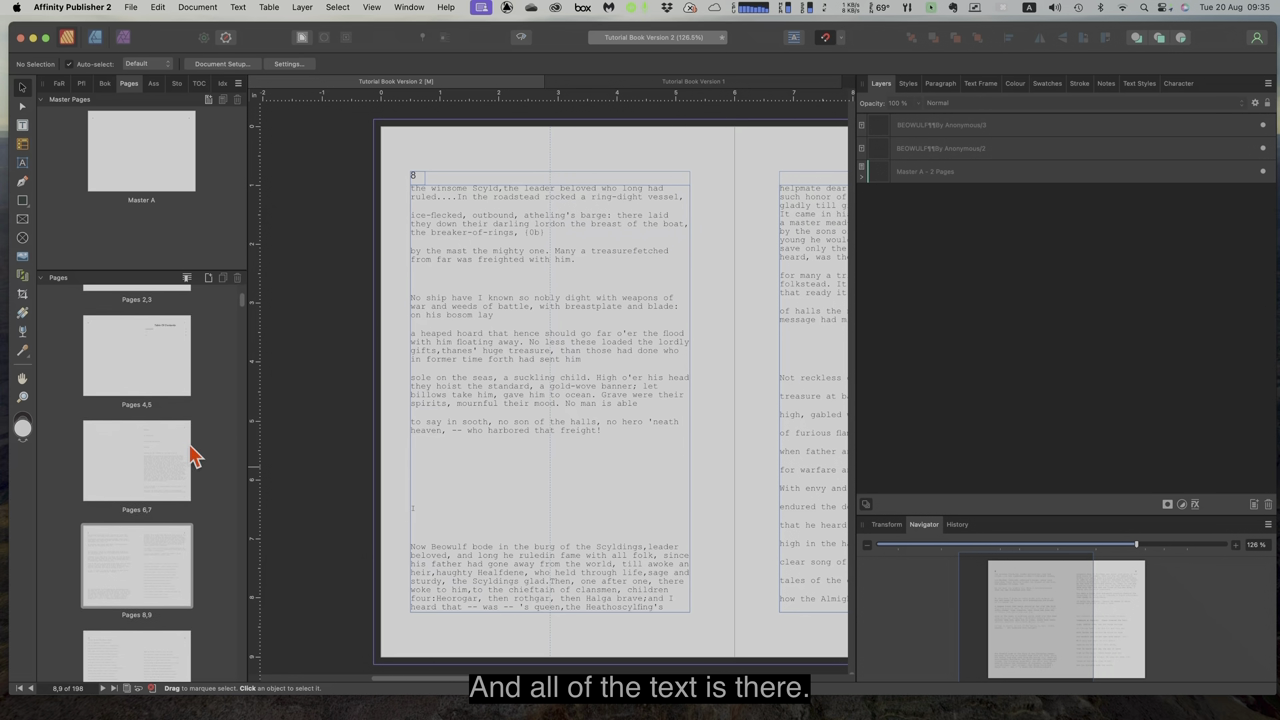
scroll(197, 502, down, 1)
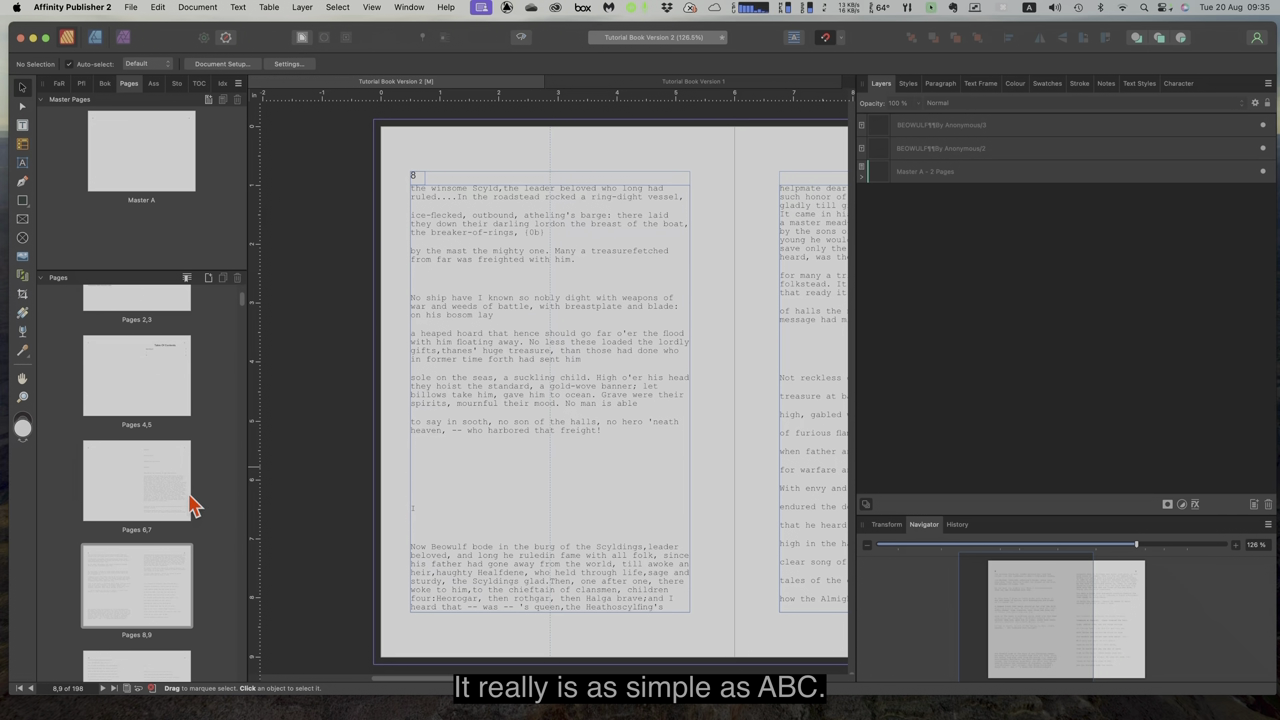
click(158, 487)
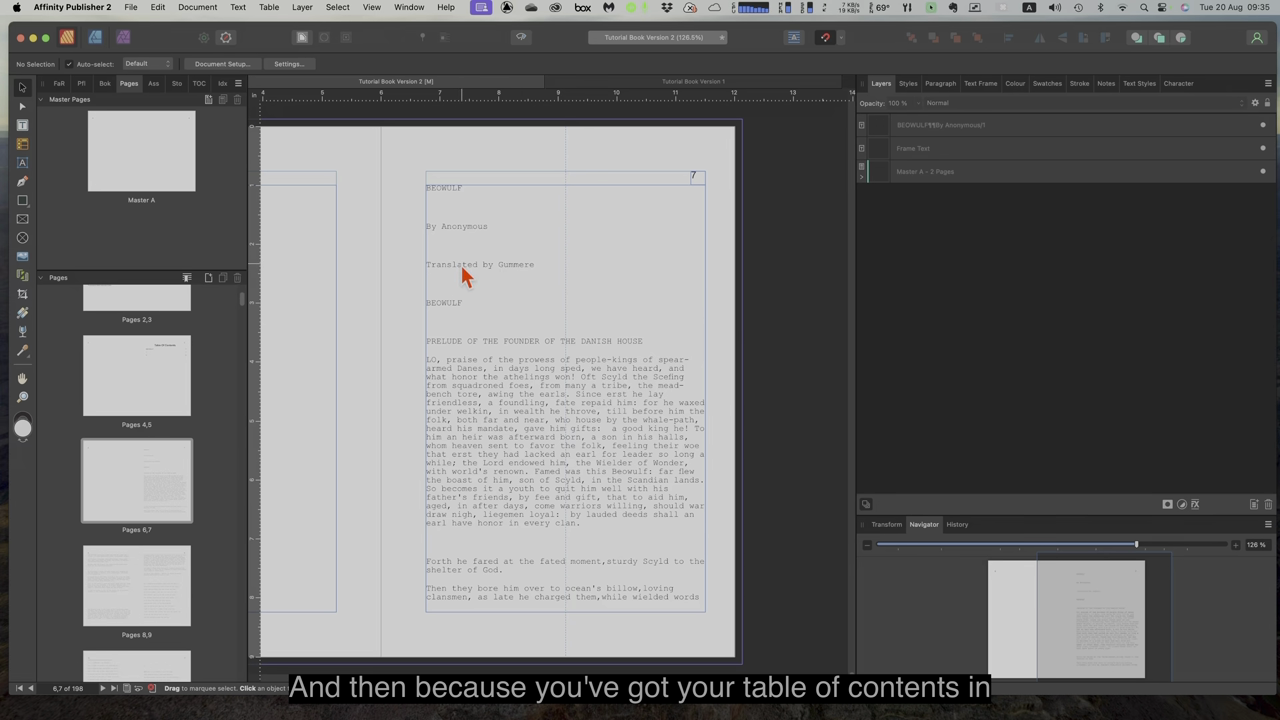
scroll(465, 270, up, 5)
scroll(468, 270, up, 2)
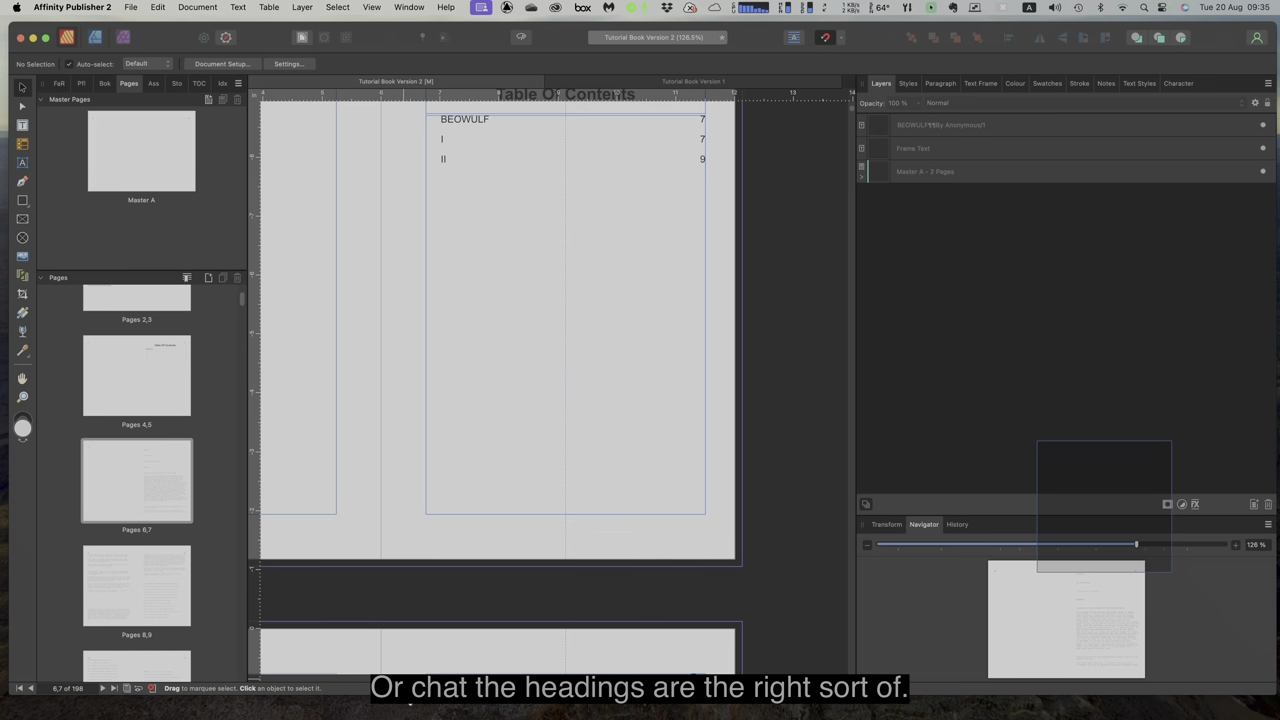
scroll(449, 663, down, 10)
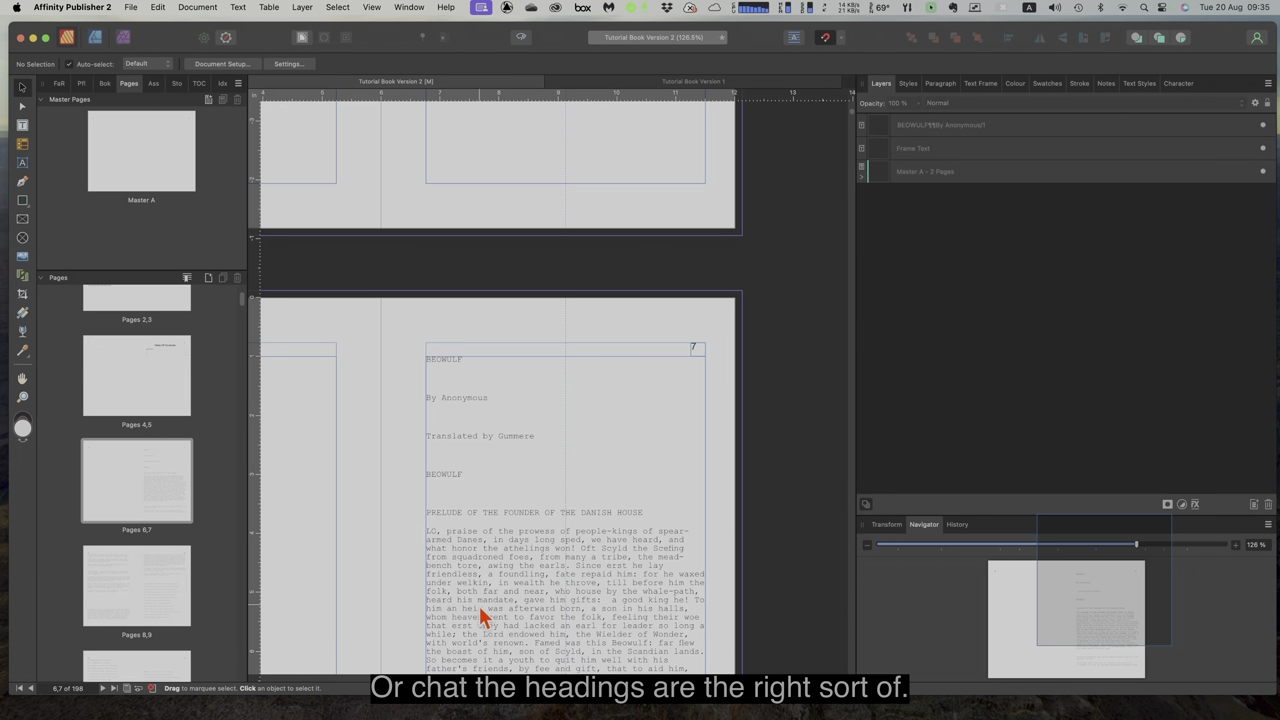
Step: Show the Text Styles panel listing the book's styles, including Heading 1 and Heading 2
click(909, 85)
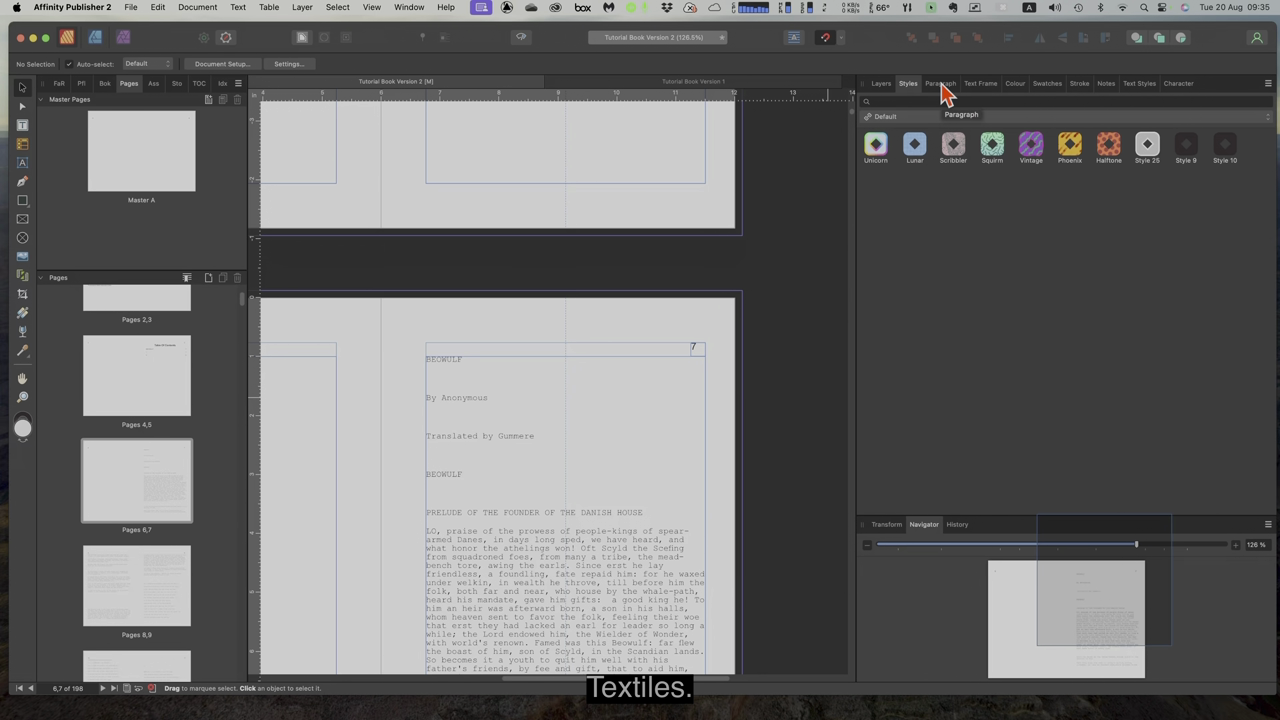
click(942, 88)
click(980, 92)
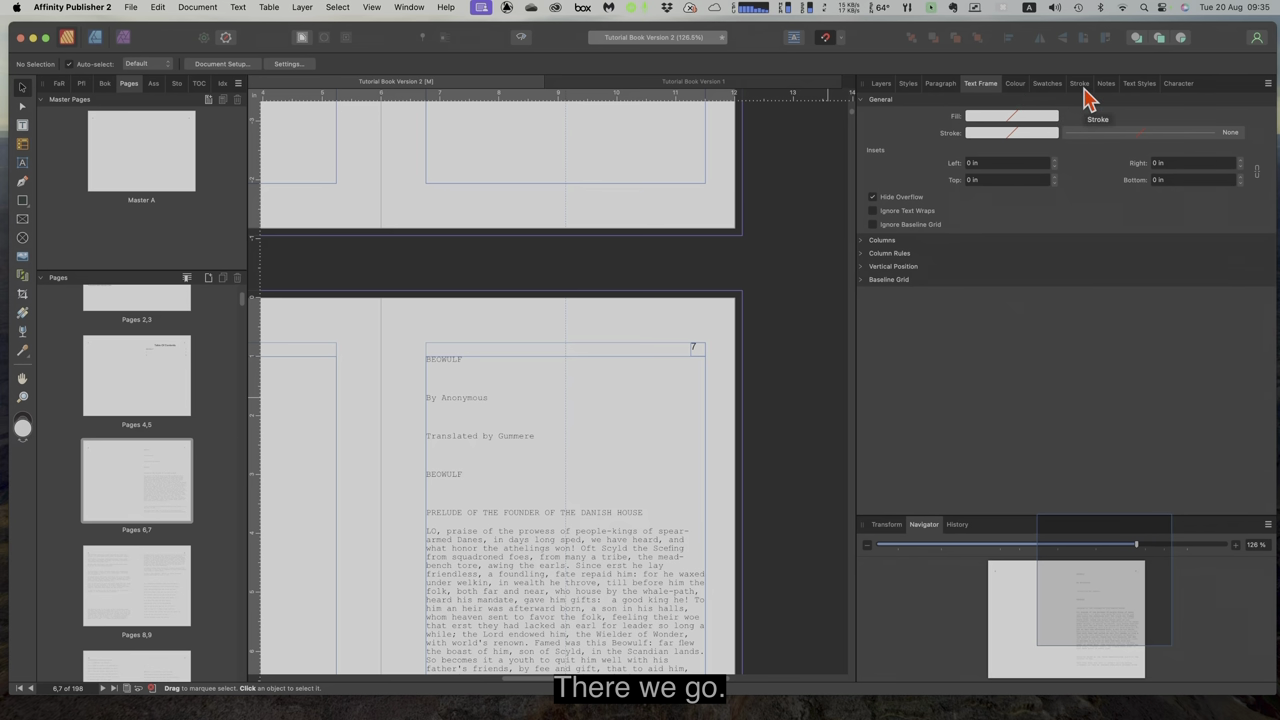
click(1137, 88)
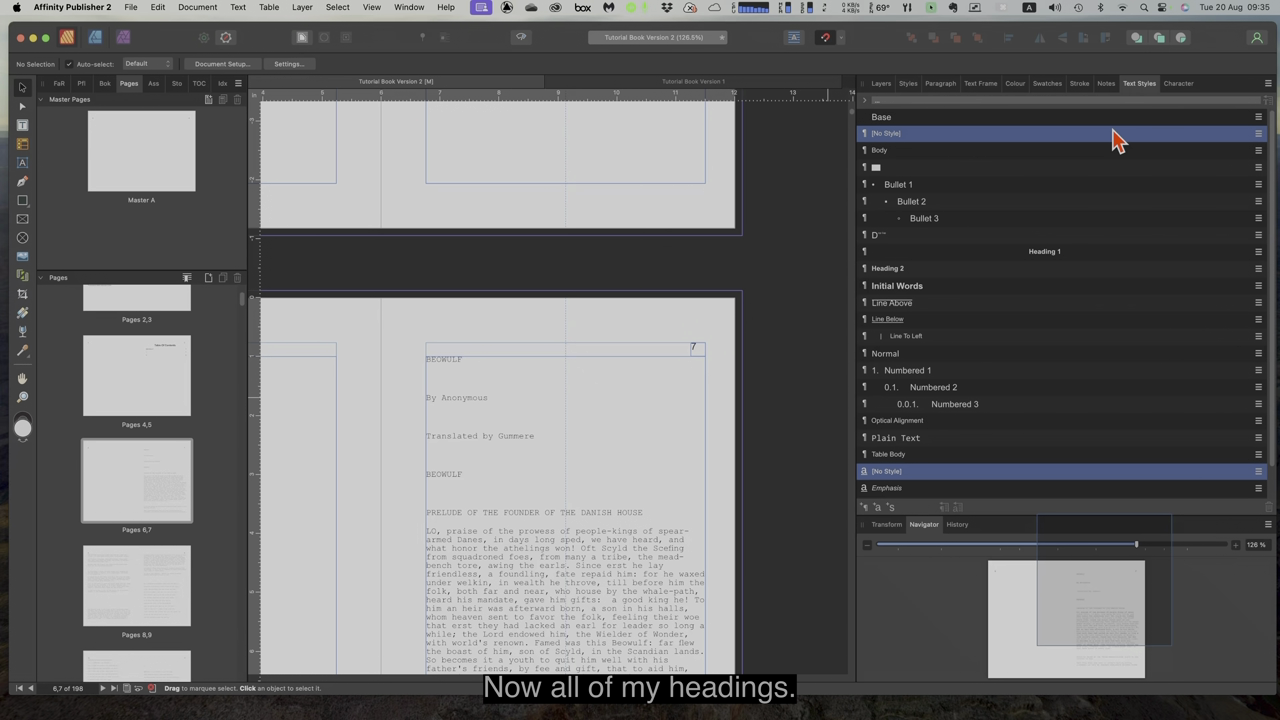
scroll(1030, 378, down, 1)
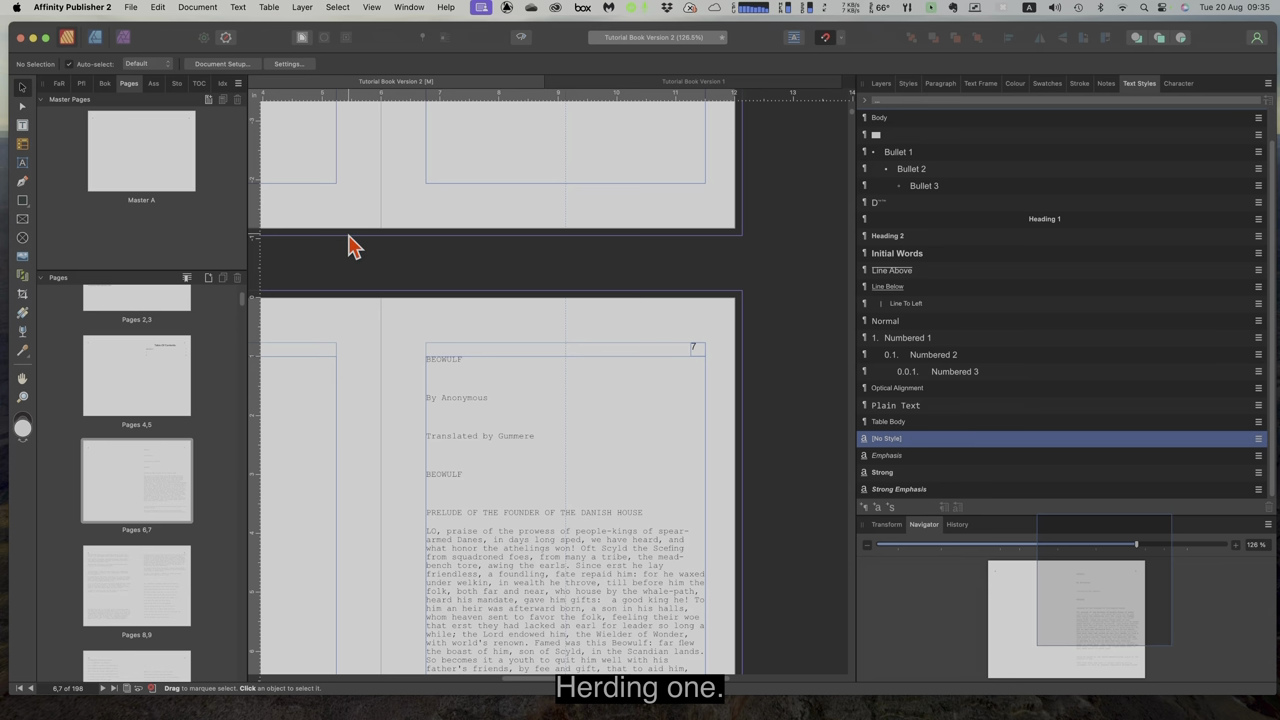
scroll(930, 405, up, 1)
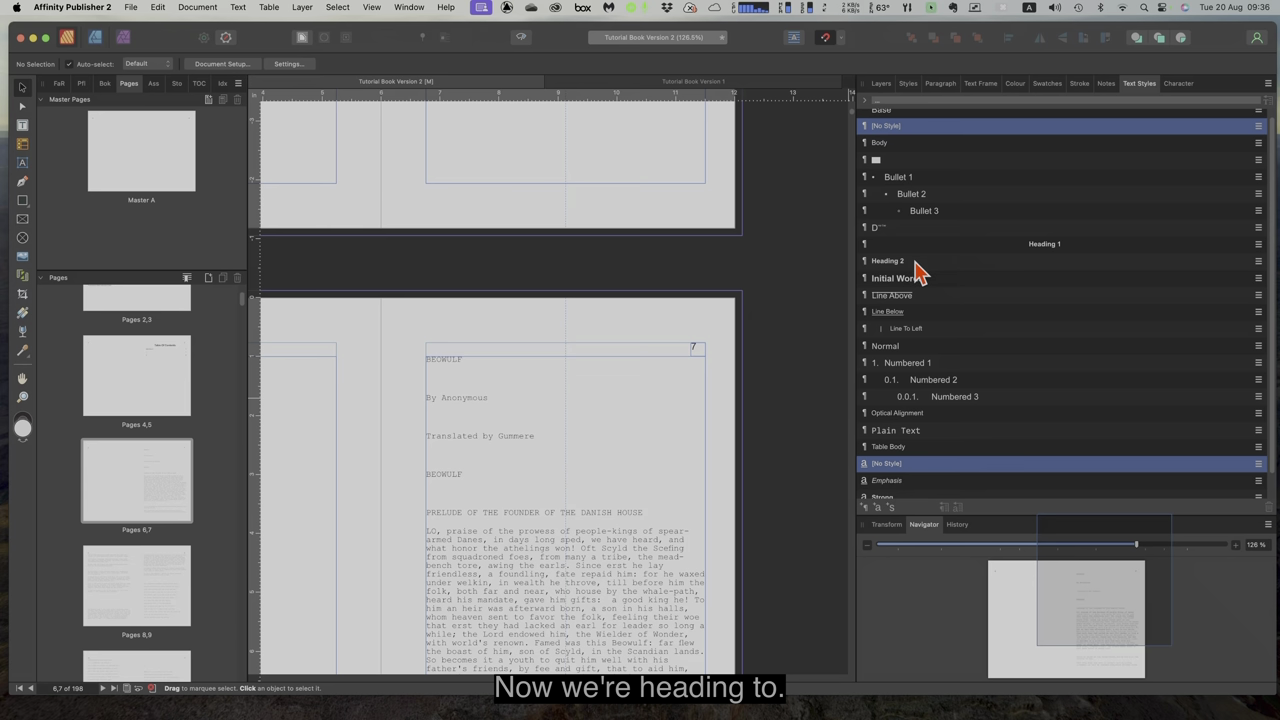
Step: Switch to Tutorial Book Version 1 and scroll through it with nothing selected
click(696, 82)
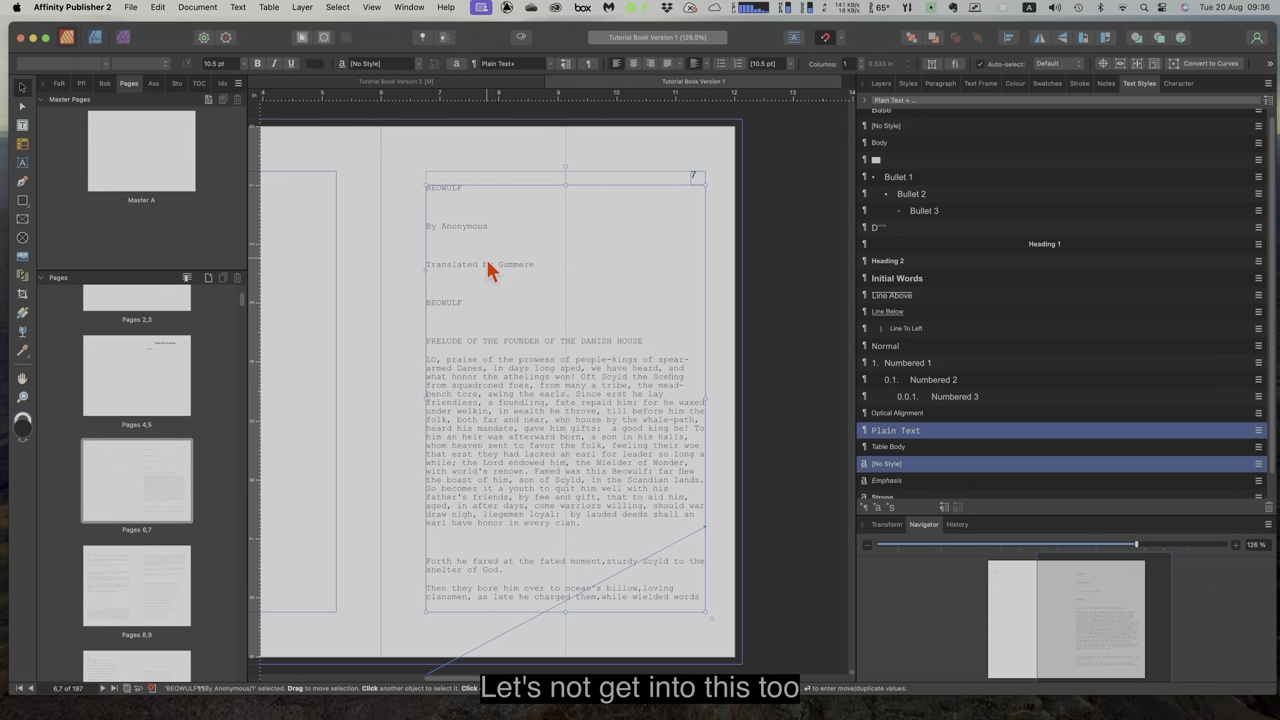
scroll(482, 380, down, 6)
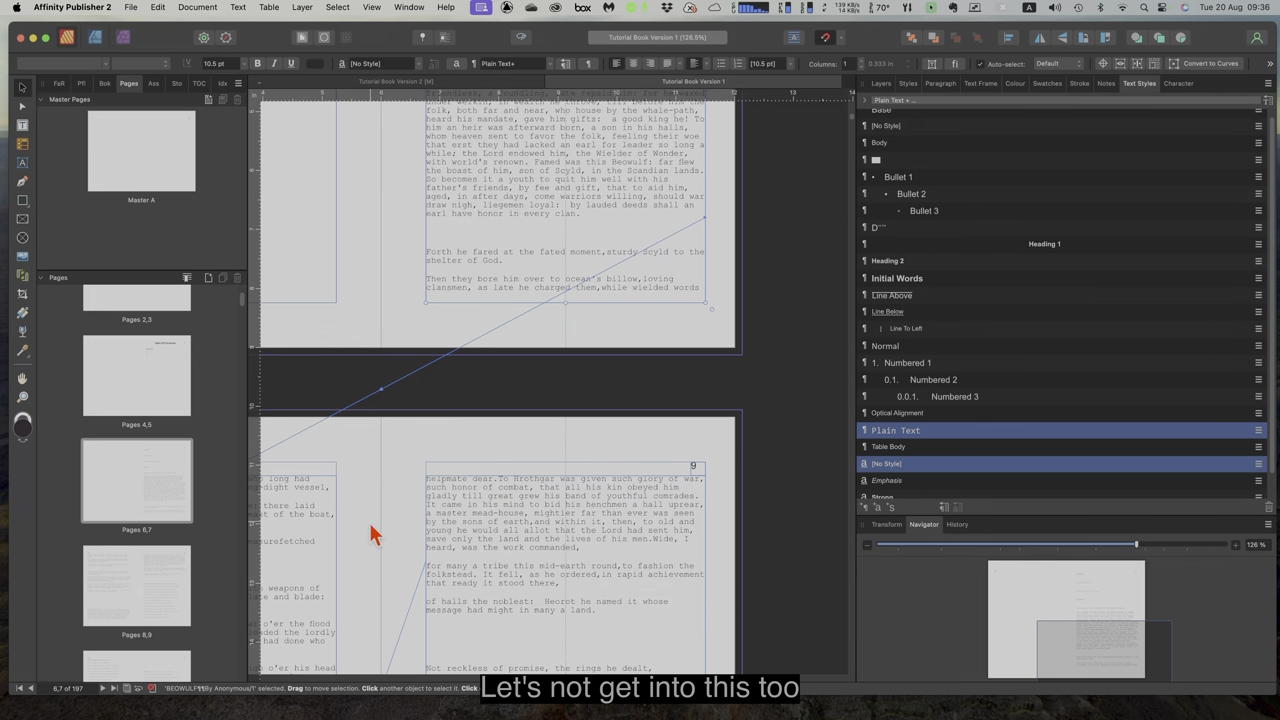
click(377, 528)
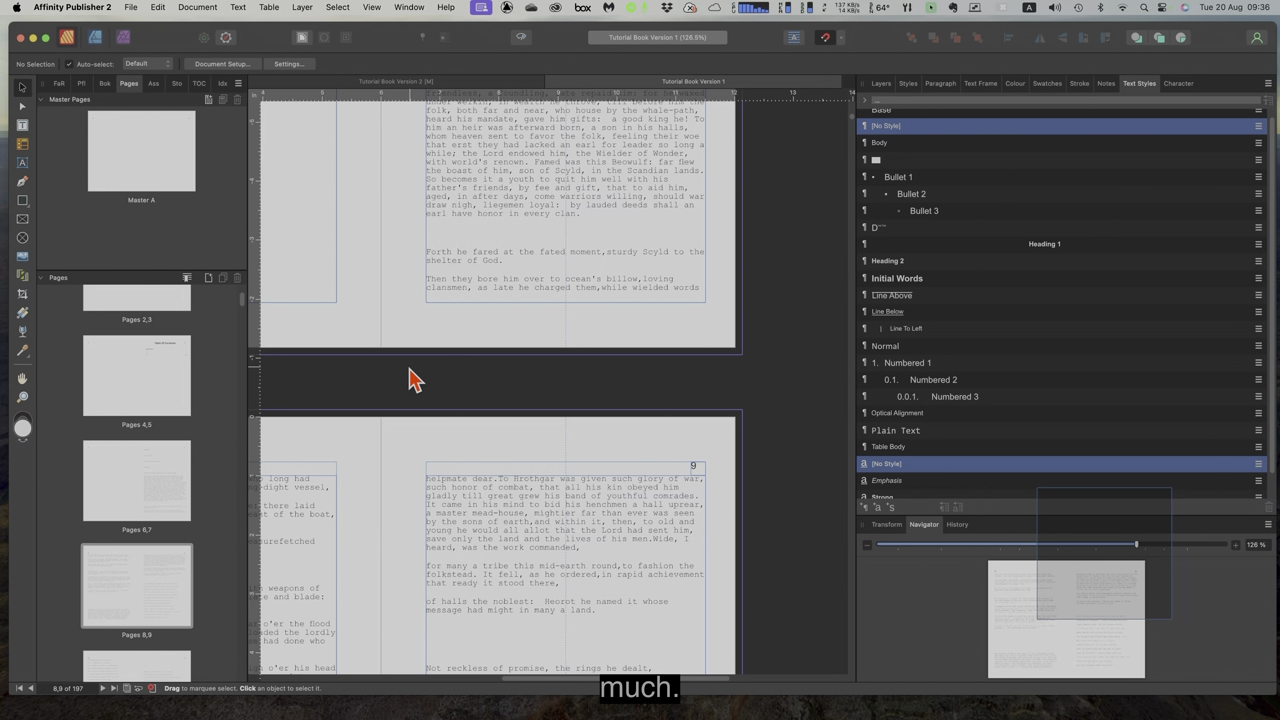
scroll(442, 256, down, 4)
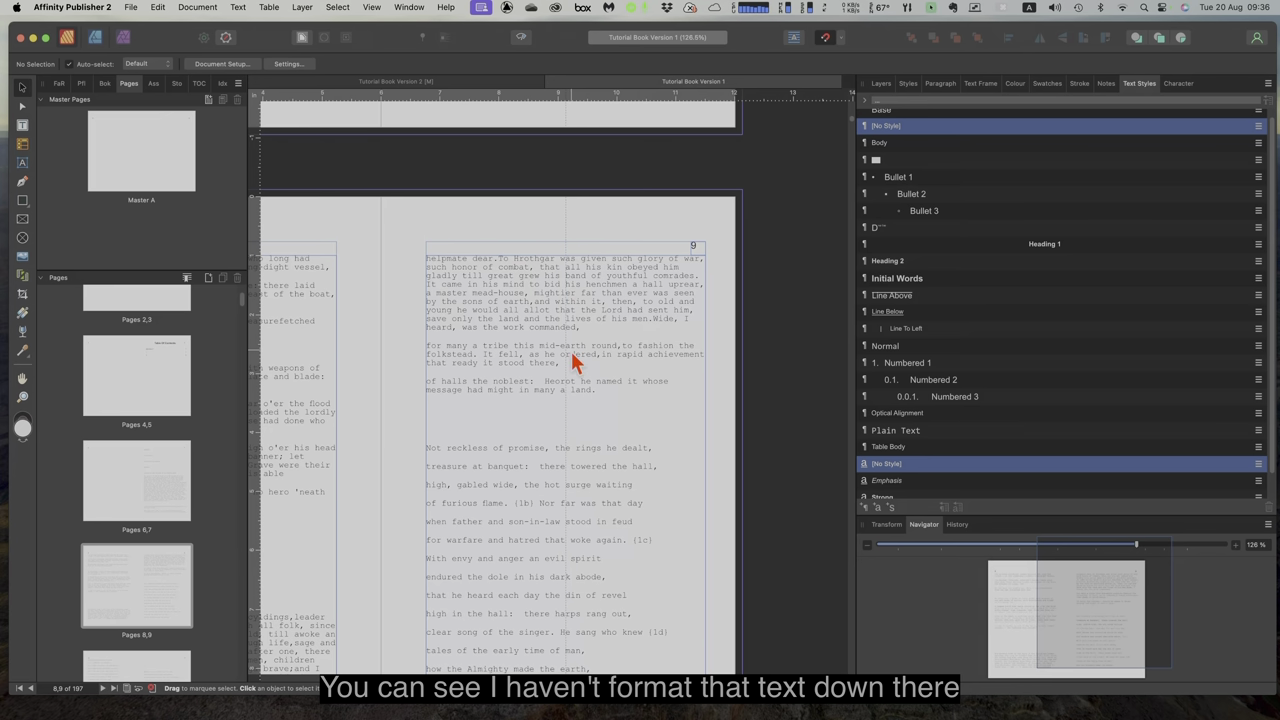
Step: Return to Tutorial Book Version 2 and scroll up to Page 1's title text
click(492, 82)
scroll(584, 314, up, 2)
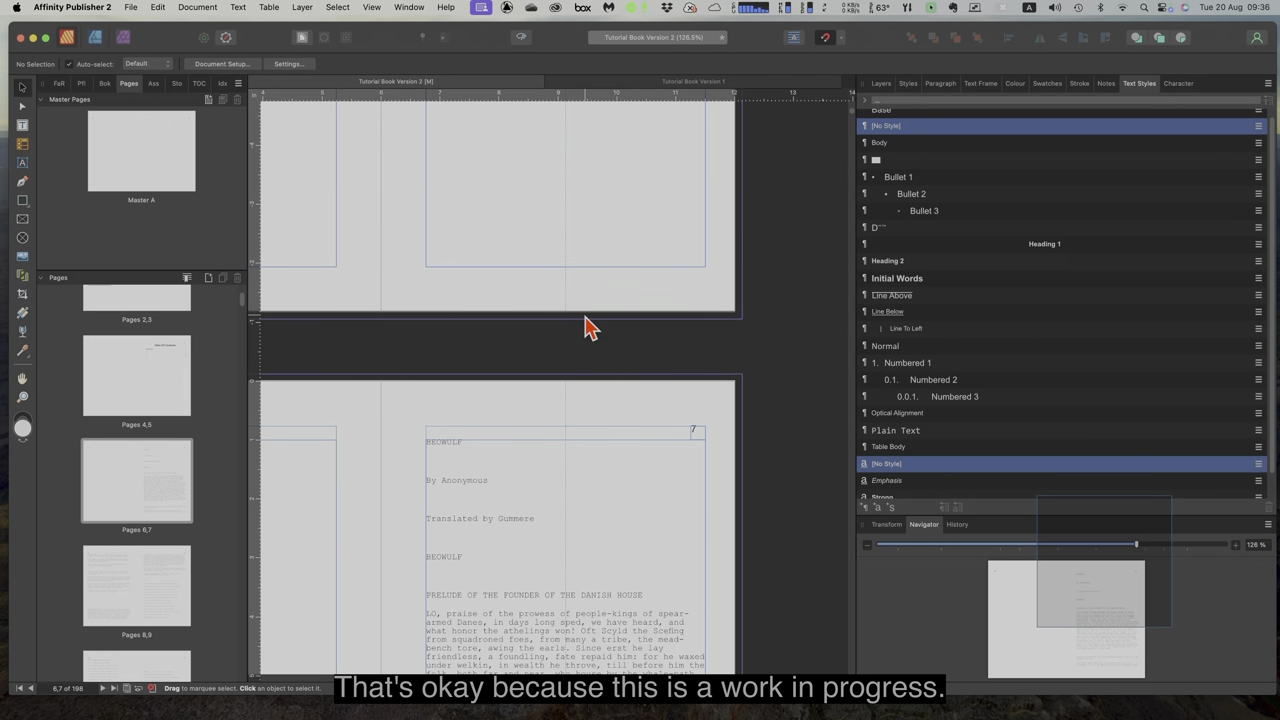
scroll(587, 320, up, 10)
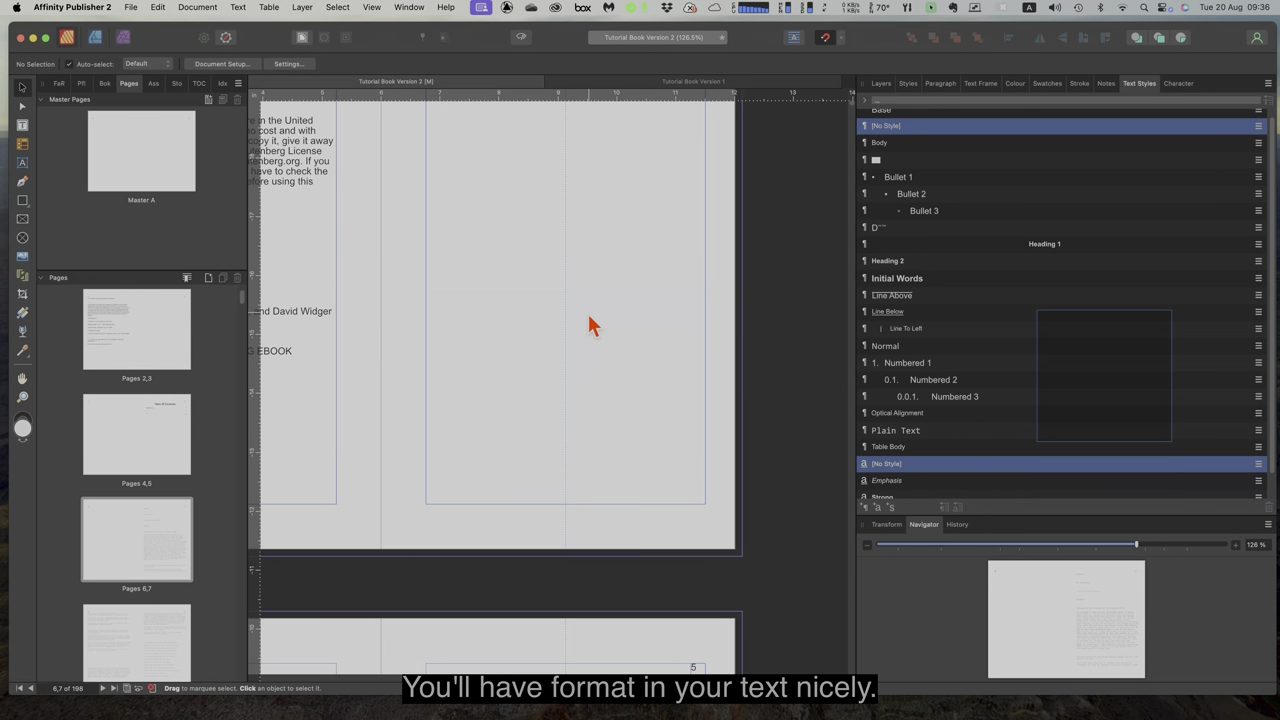
scroll(590, 325, up, 10)
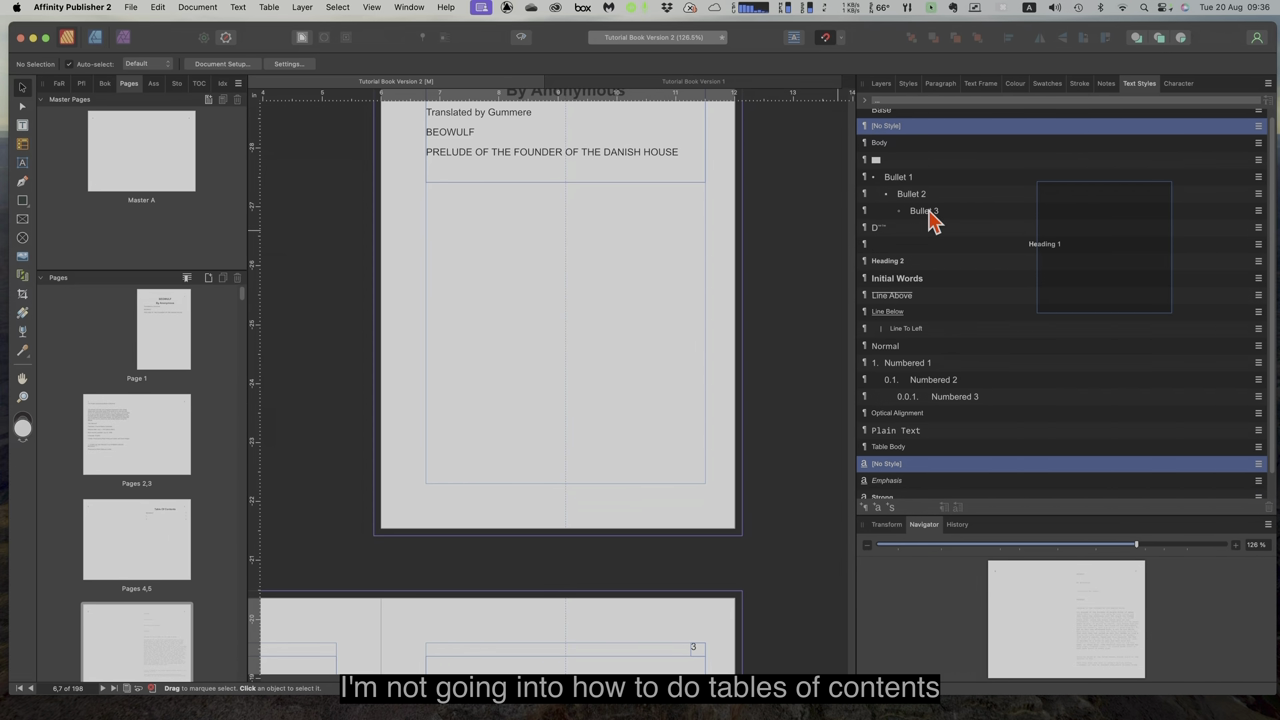
Step: Show the Layers panel and display Page 1 with the BEOWULF, By Anonymous title
click(881, 85)
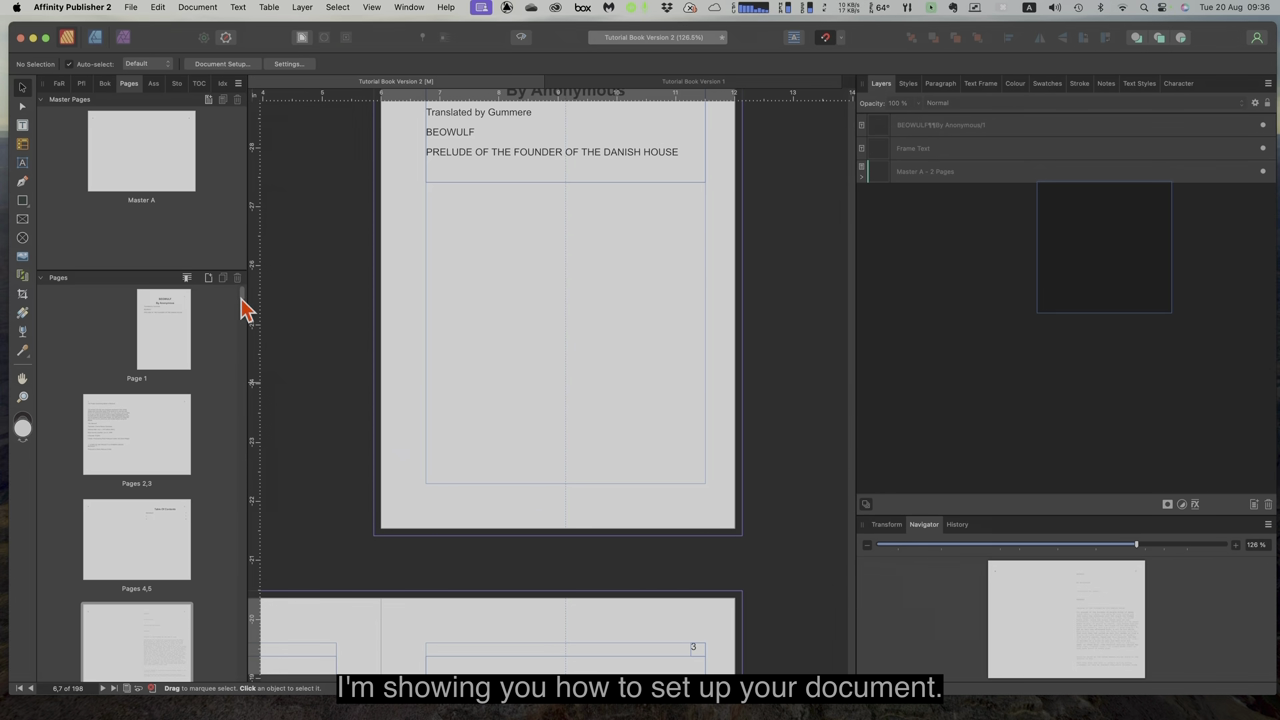
mouse_move(244, 305)
mouse_down()
mouse_move(243, 480)
mouse_move(234, 294)
mouse_up()
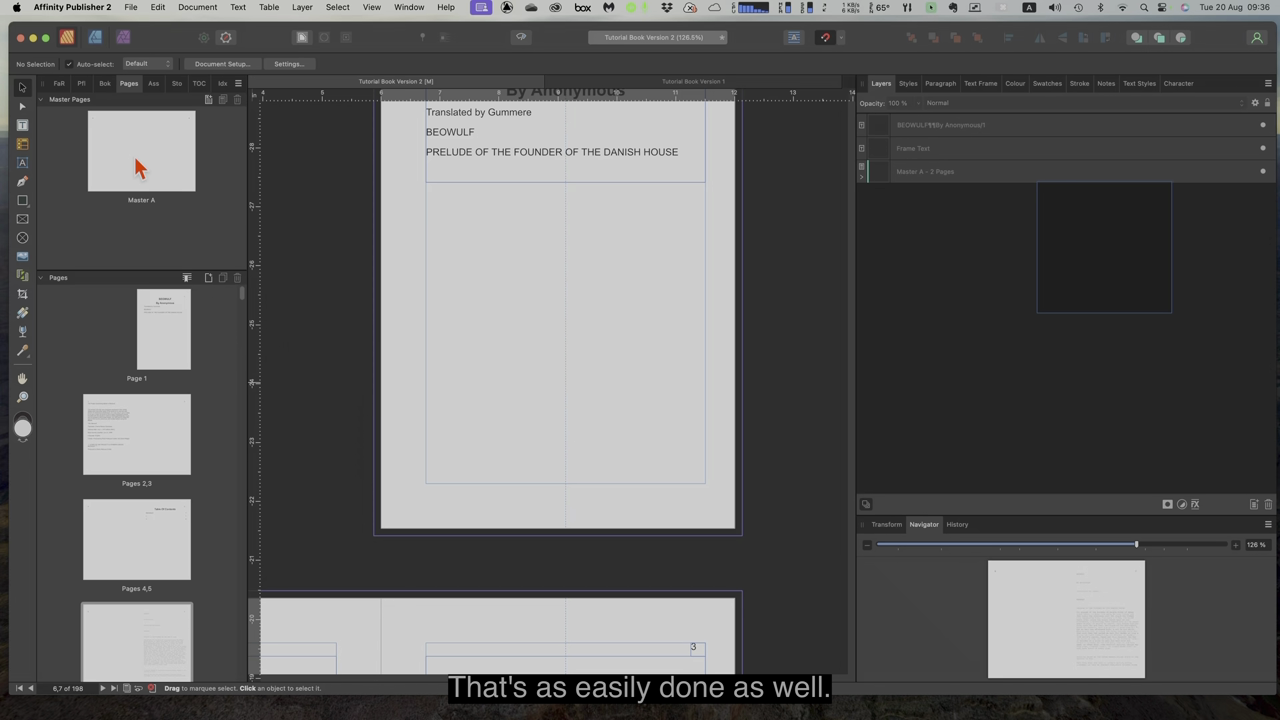
click(166, 329)
click(165, 322)
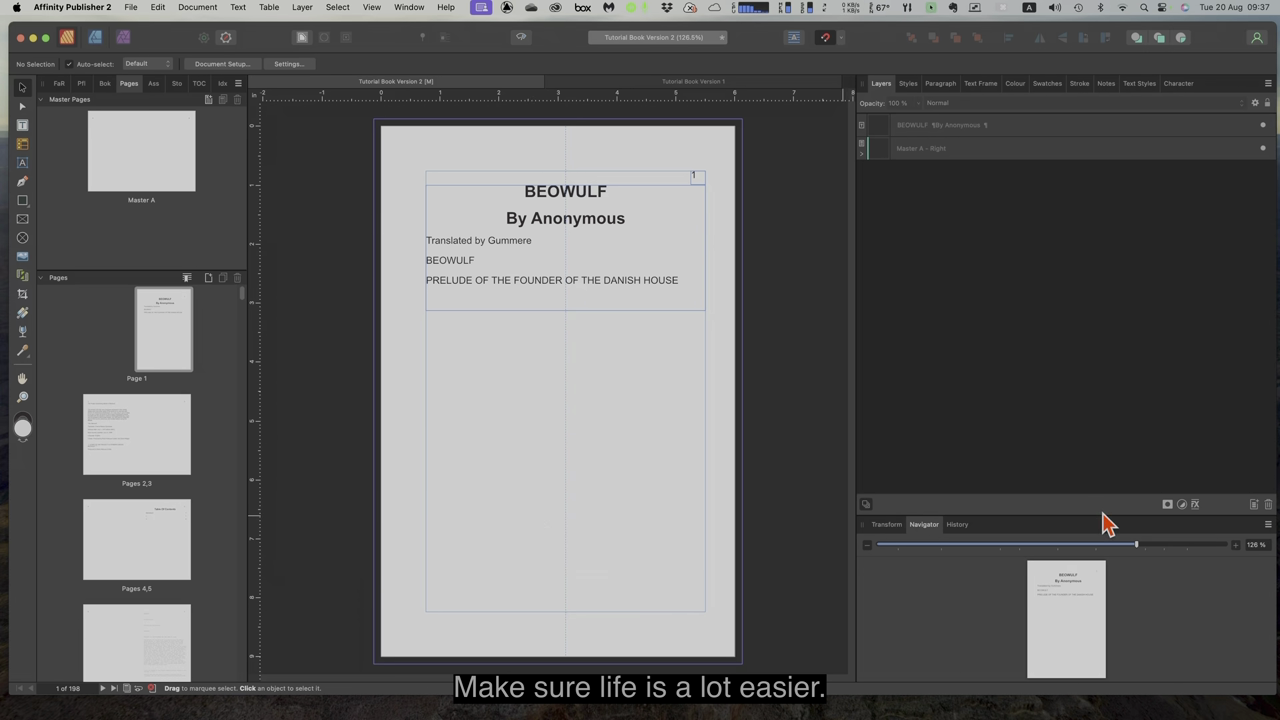
Step: Zoom out to about 109% and widen the canvas by narrowing the right panels
drag(1136, 545, 1128, 545)
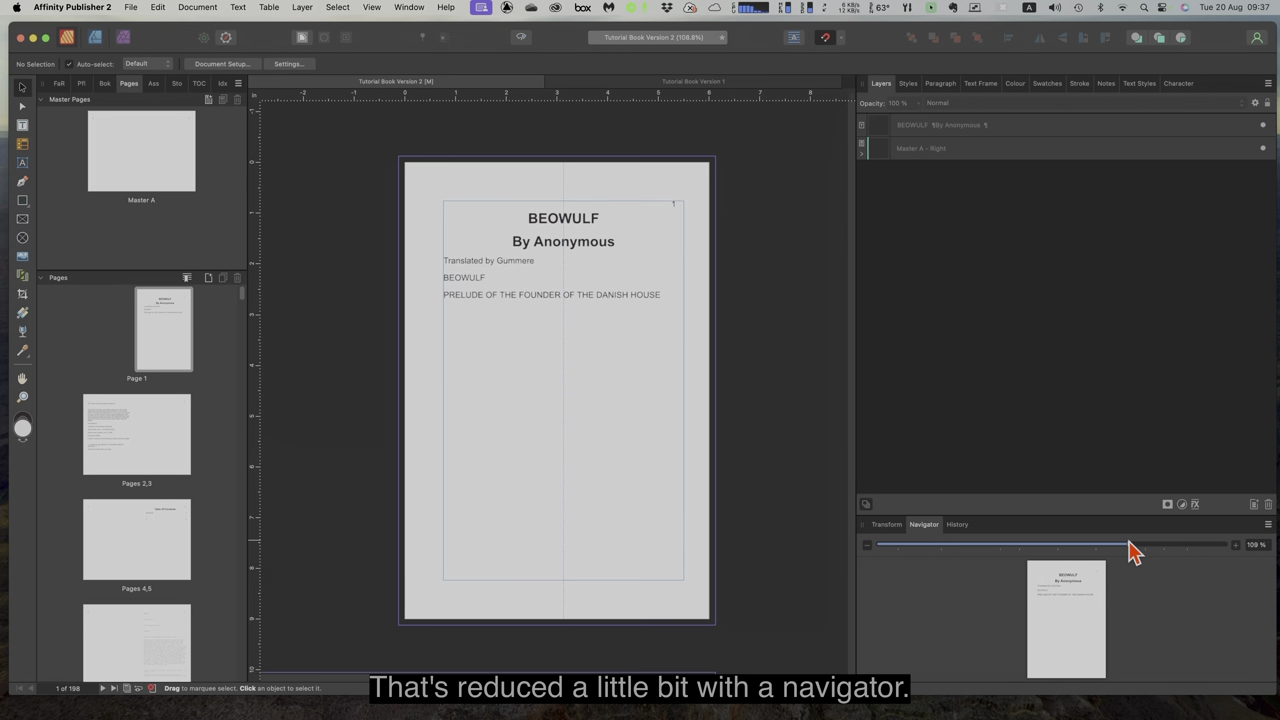
drag(857, 442, 1159, 443)
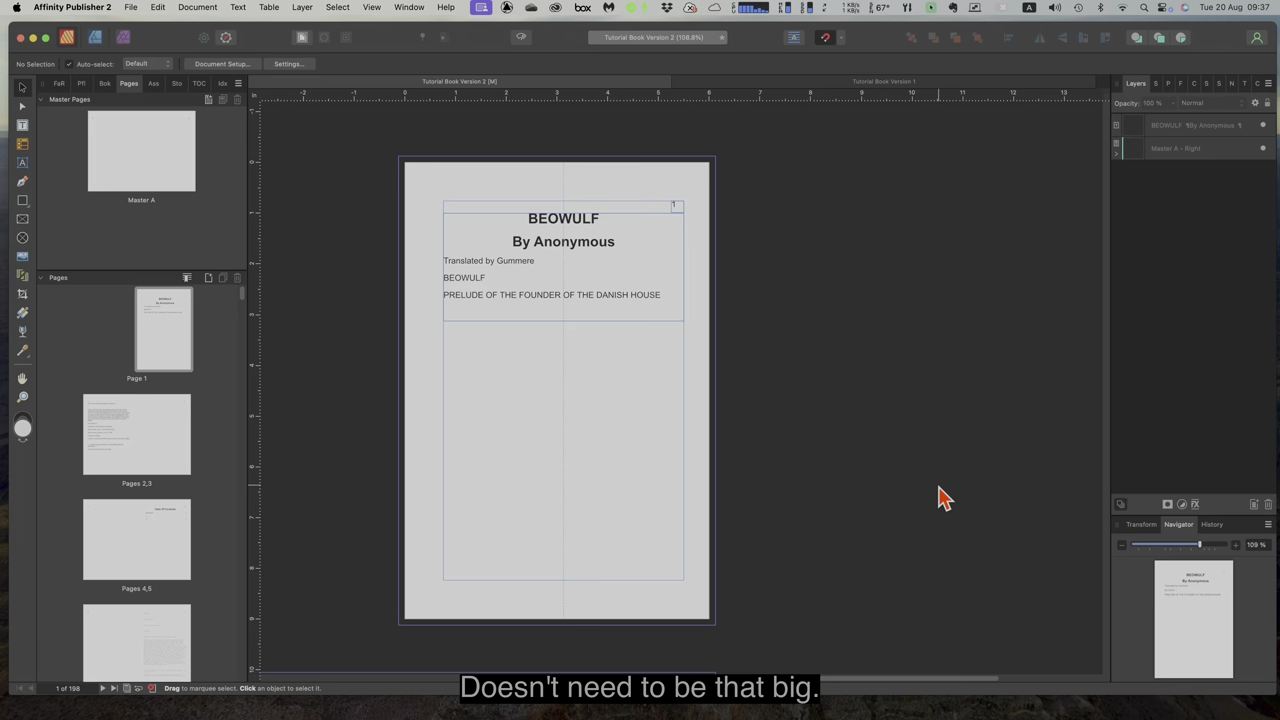